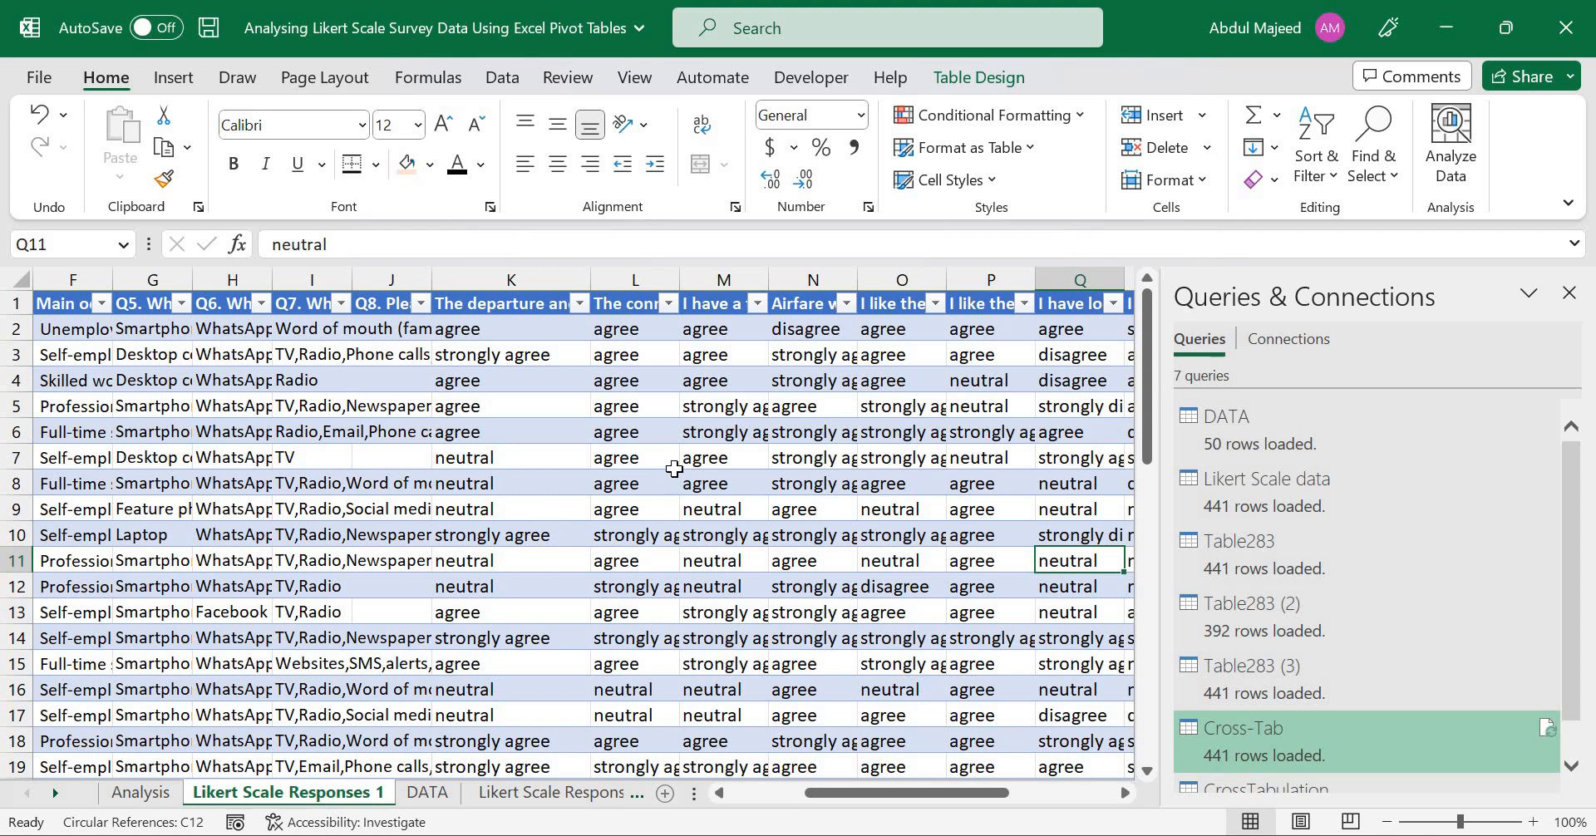
- Review the statement headers on the Likert Scale Responses 1 sheet and the pivot tables on the DATA sheet
key(ctrl+Up)
key(Left)
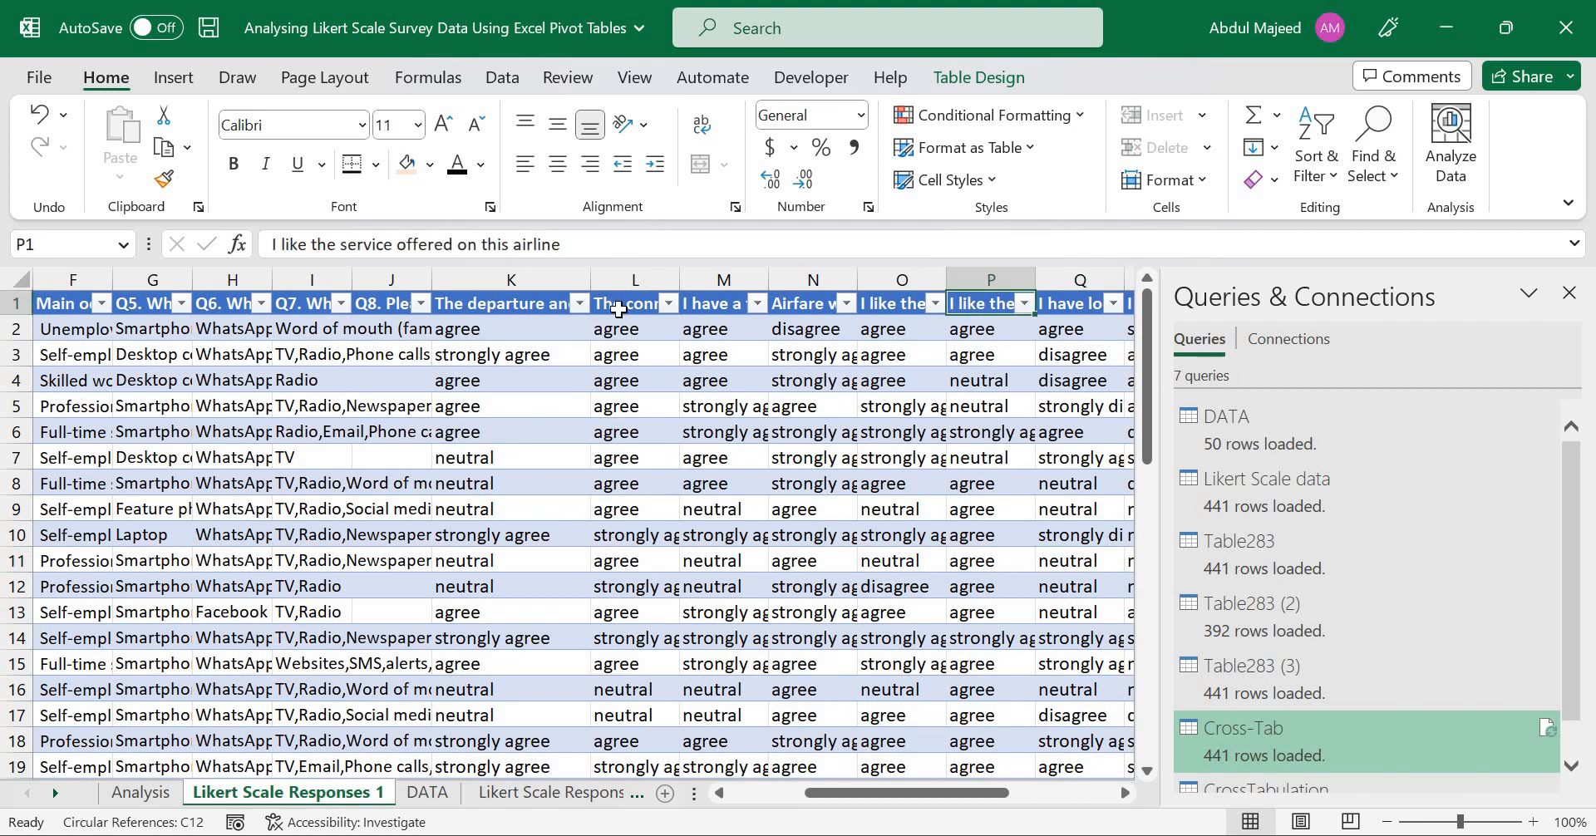
click(619, 308)
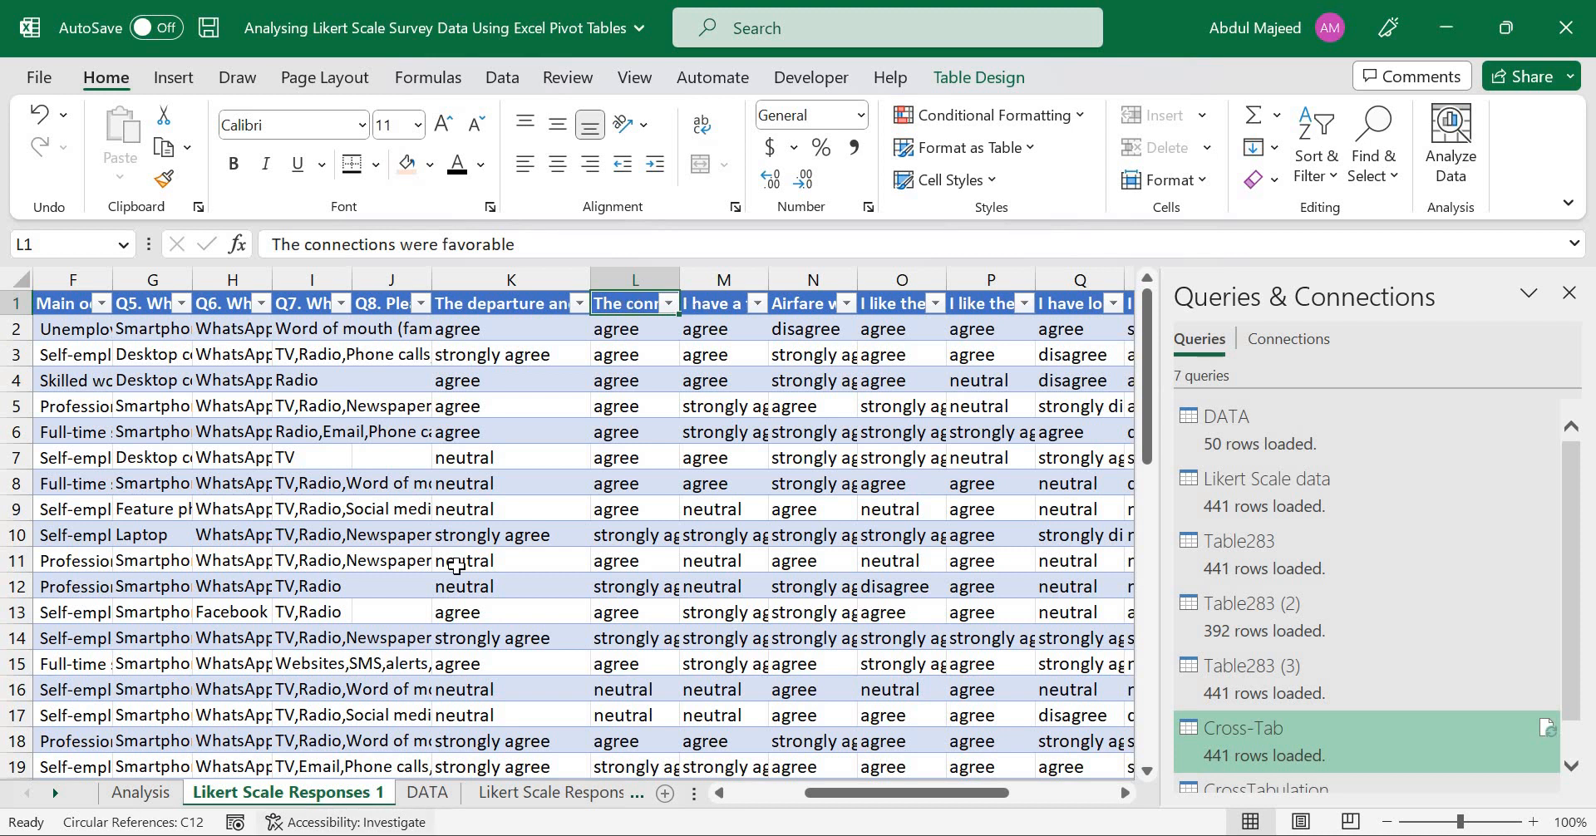
click(427, 793)
drag(1147, 676, 1152, 506)
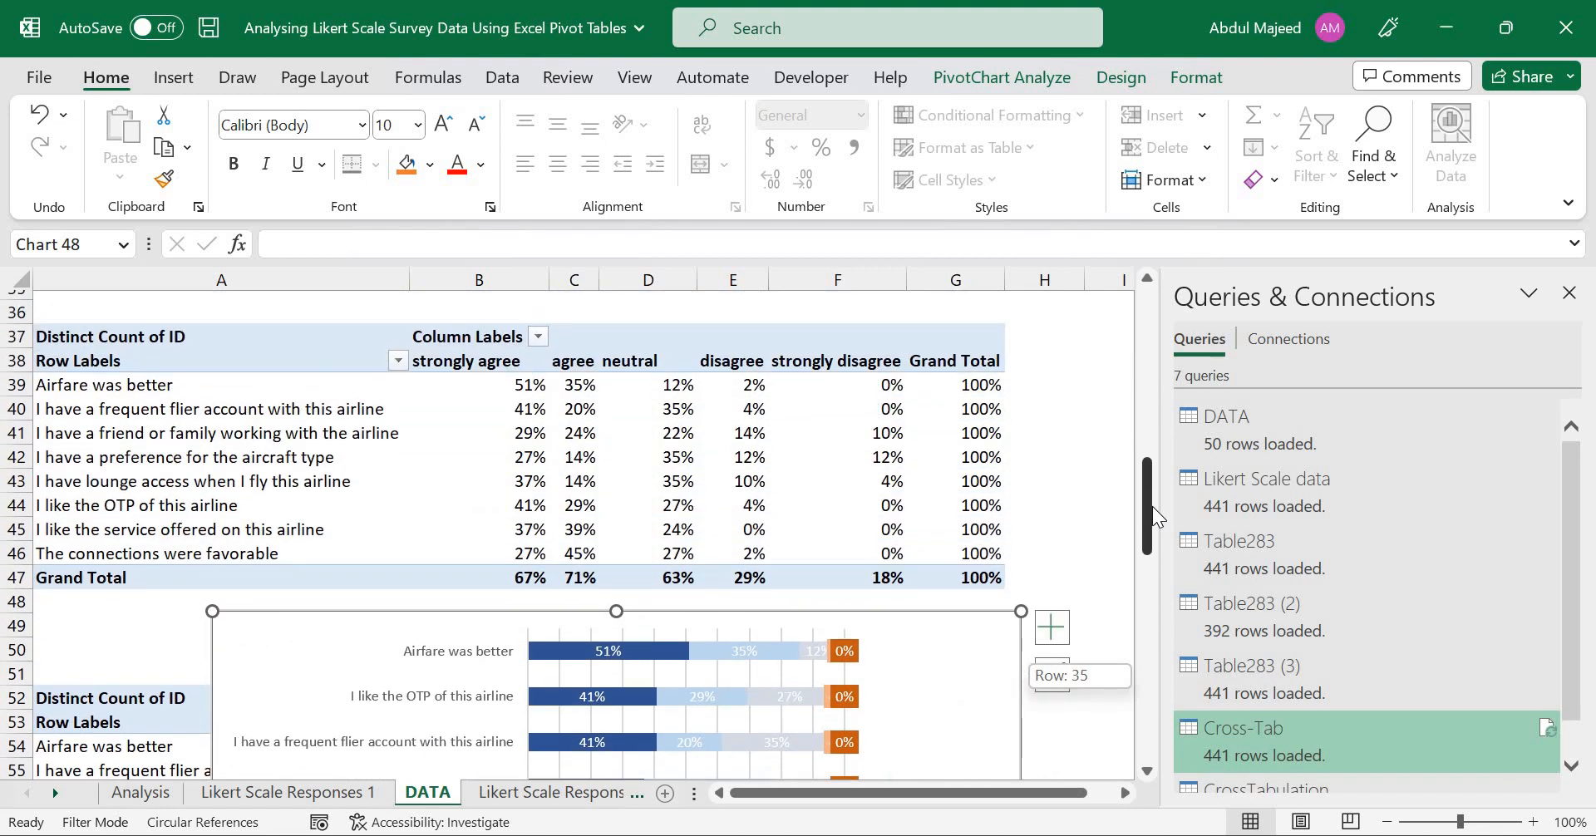
click(479, 360)
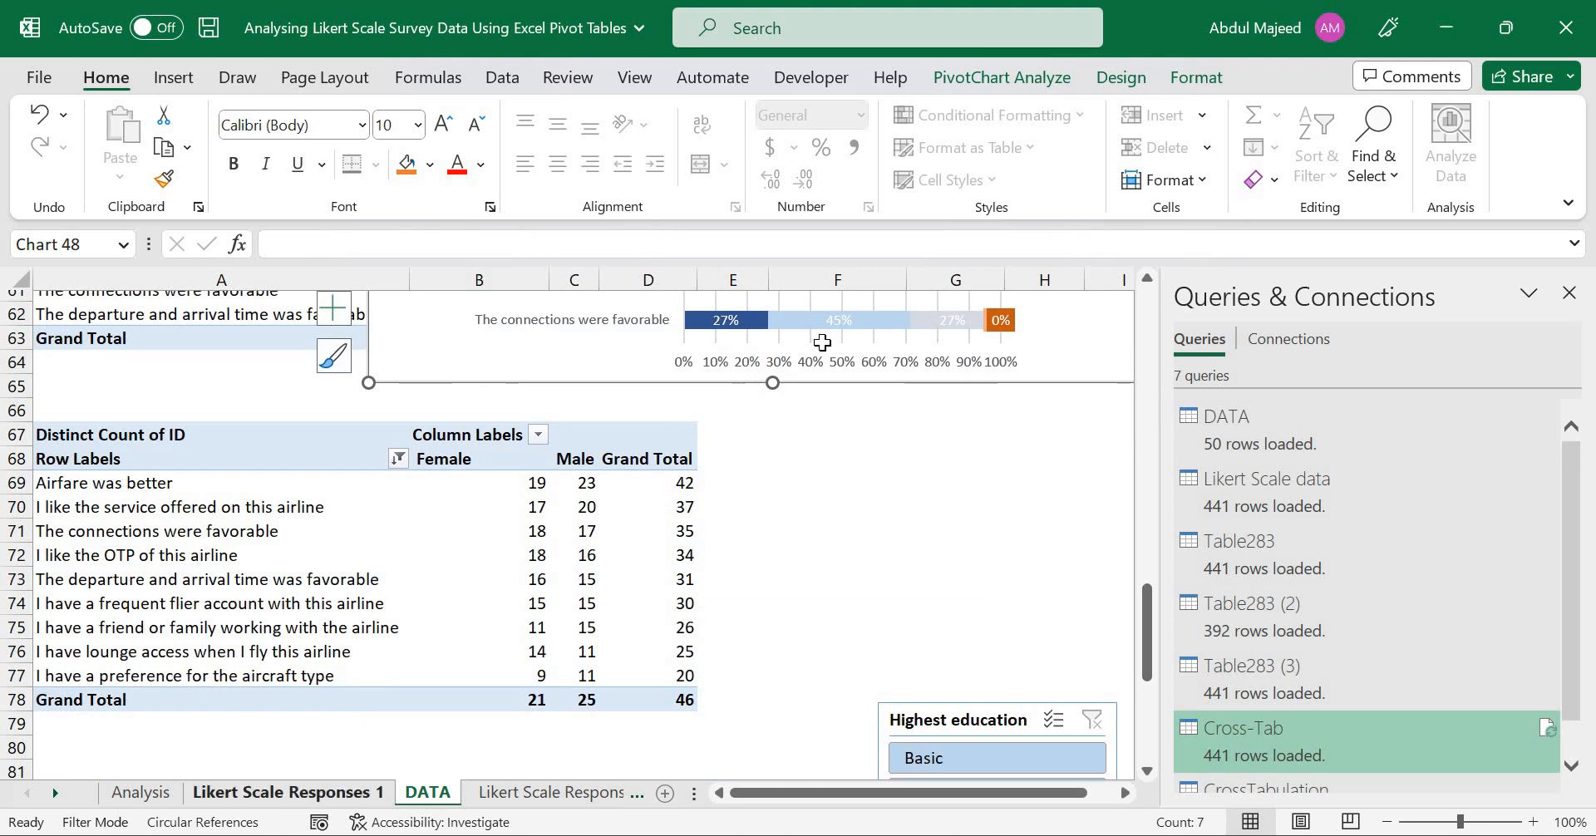
- On Likert Scale Responses 1, review the Likert answers and the Location, Highest education and Main occupation columns
click(238, 794)
drag(616, 328, 918, 769)
scroll(1130, 367, up, 10)
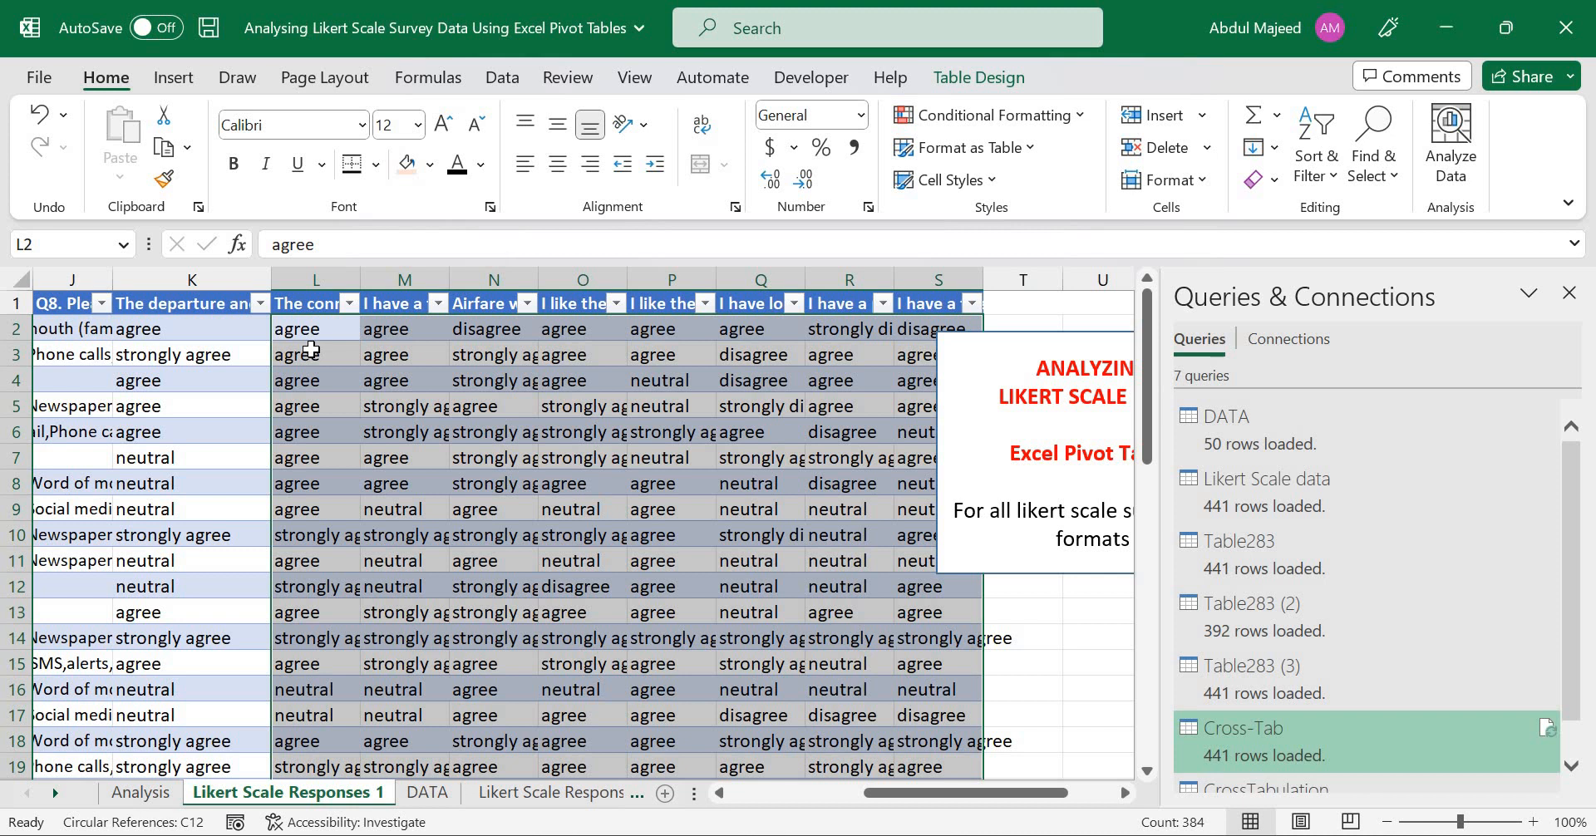
click(294, 328)
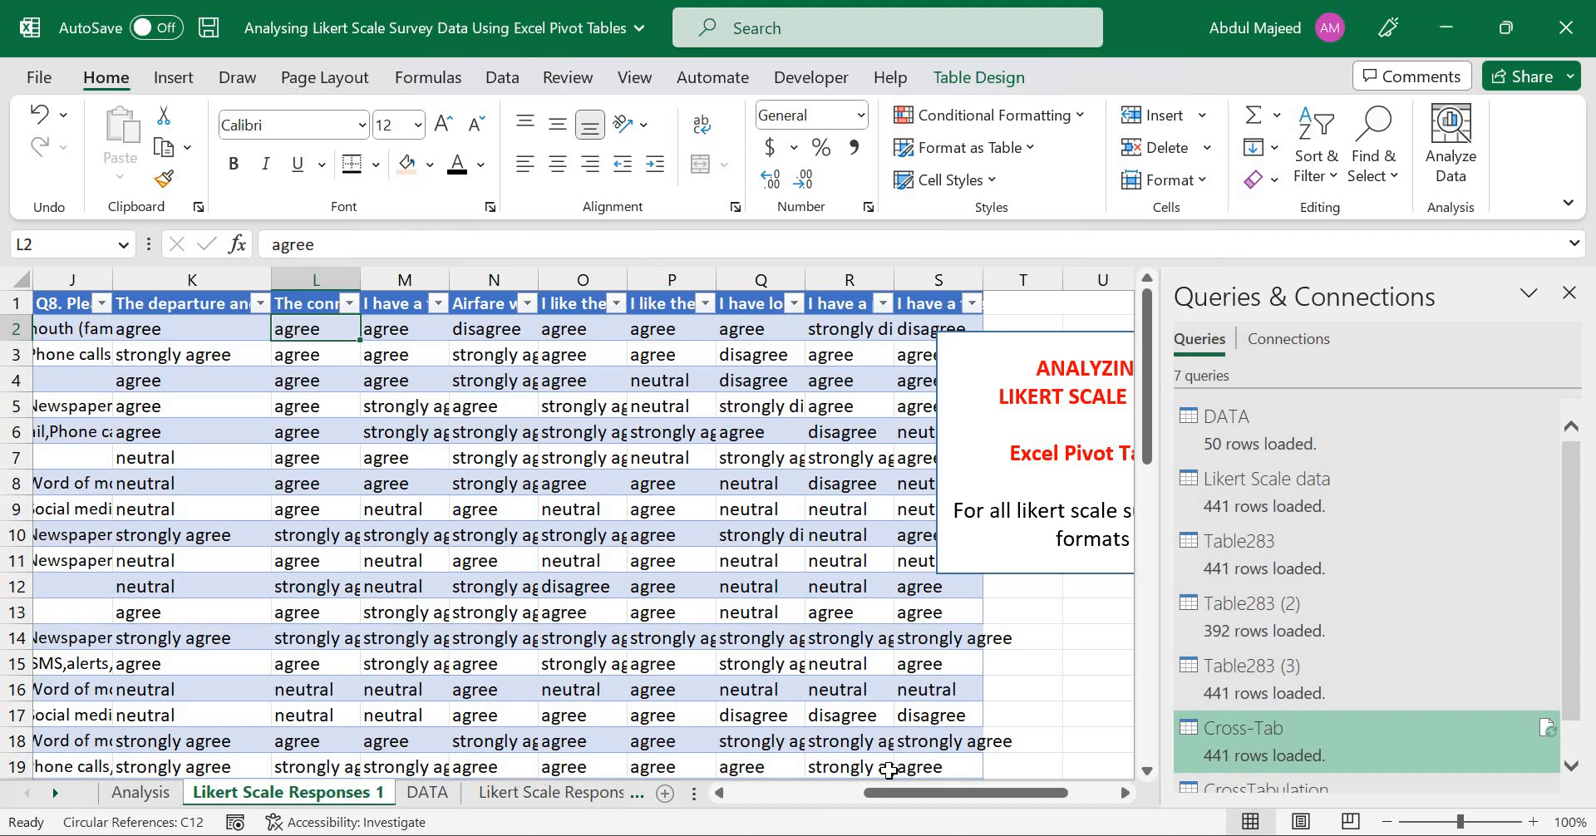
click(831, 796)
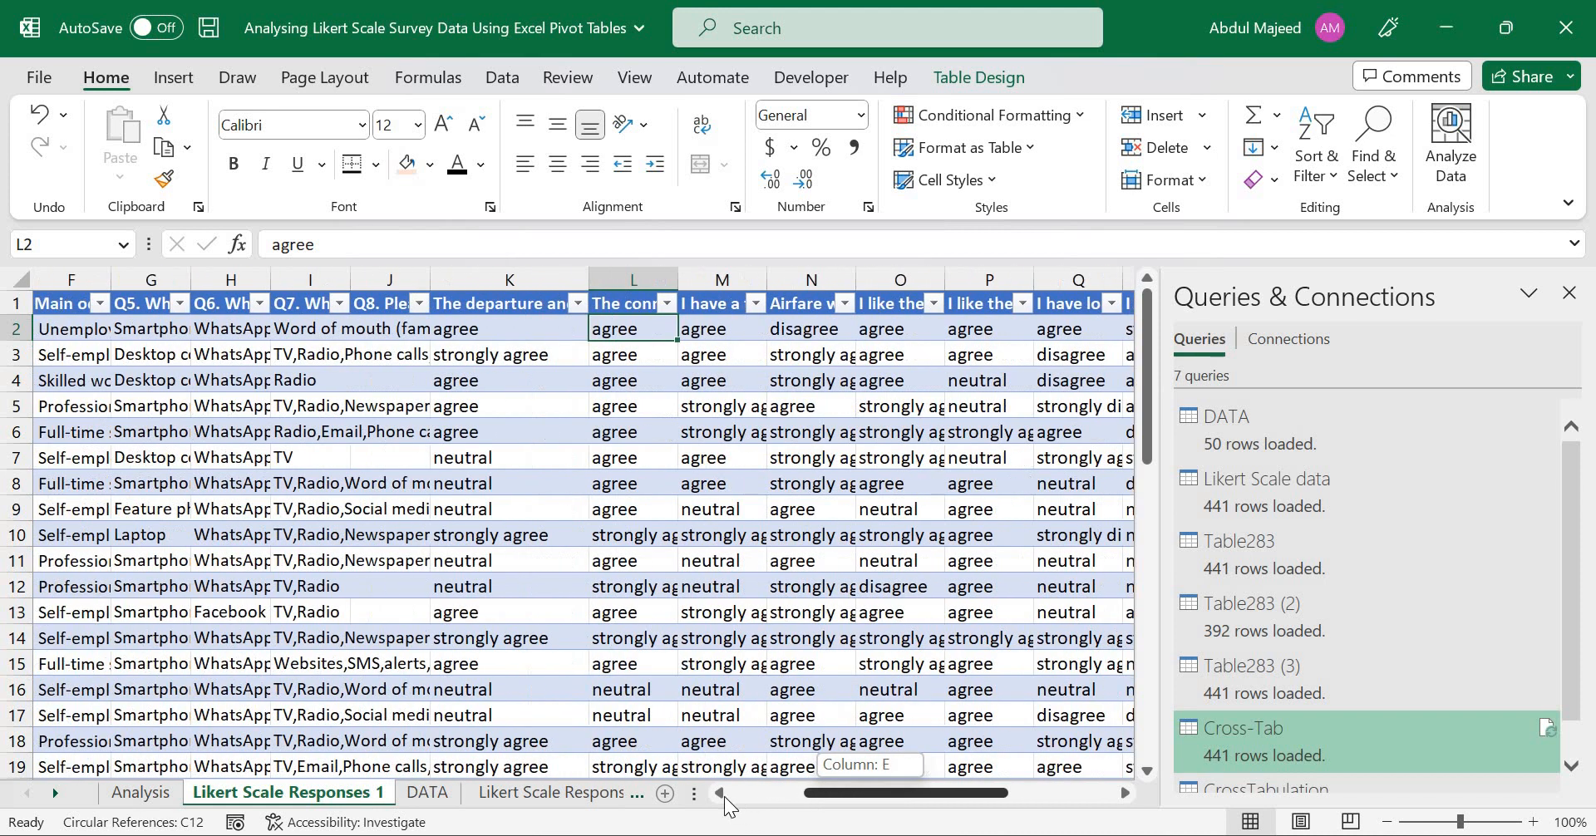
click(309, 303)
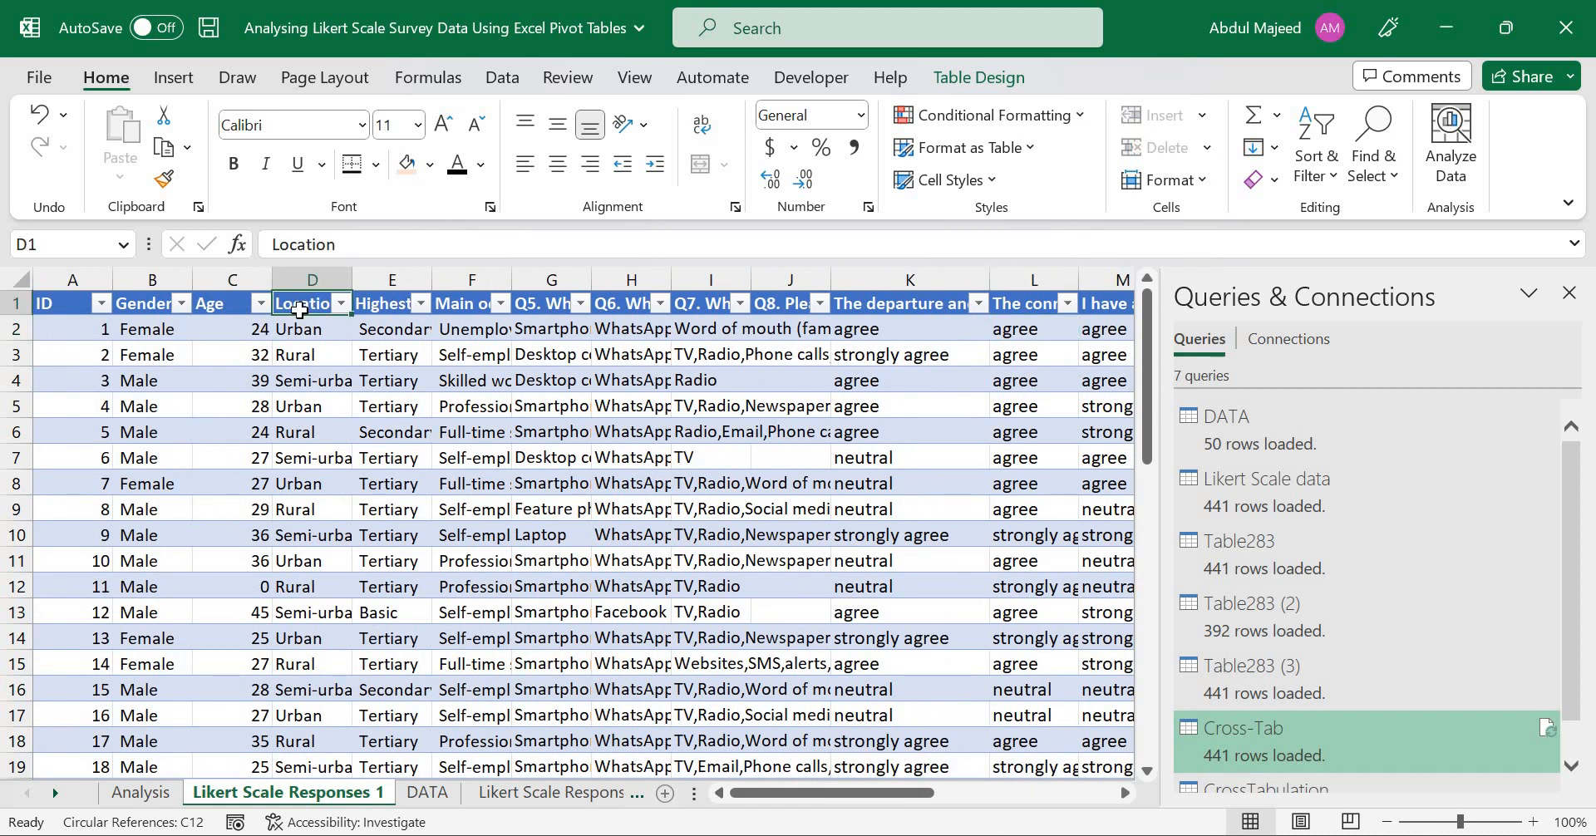
click(373, 302)
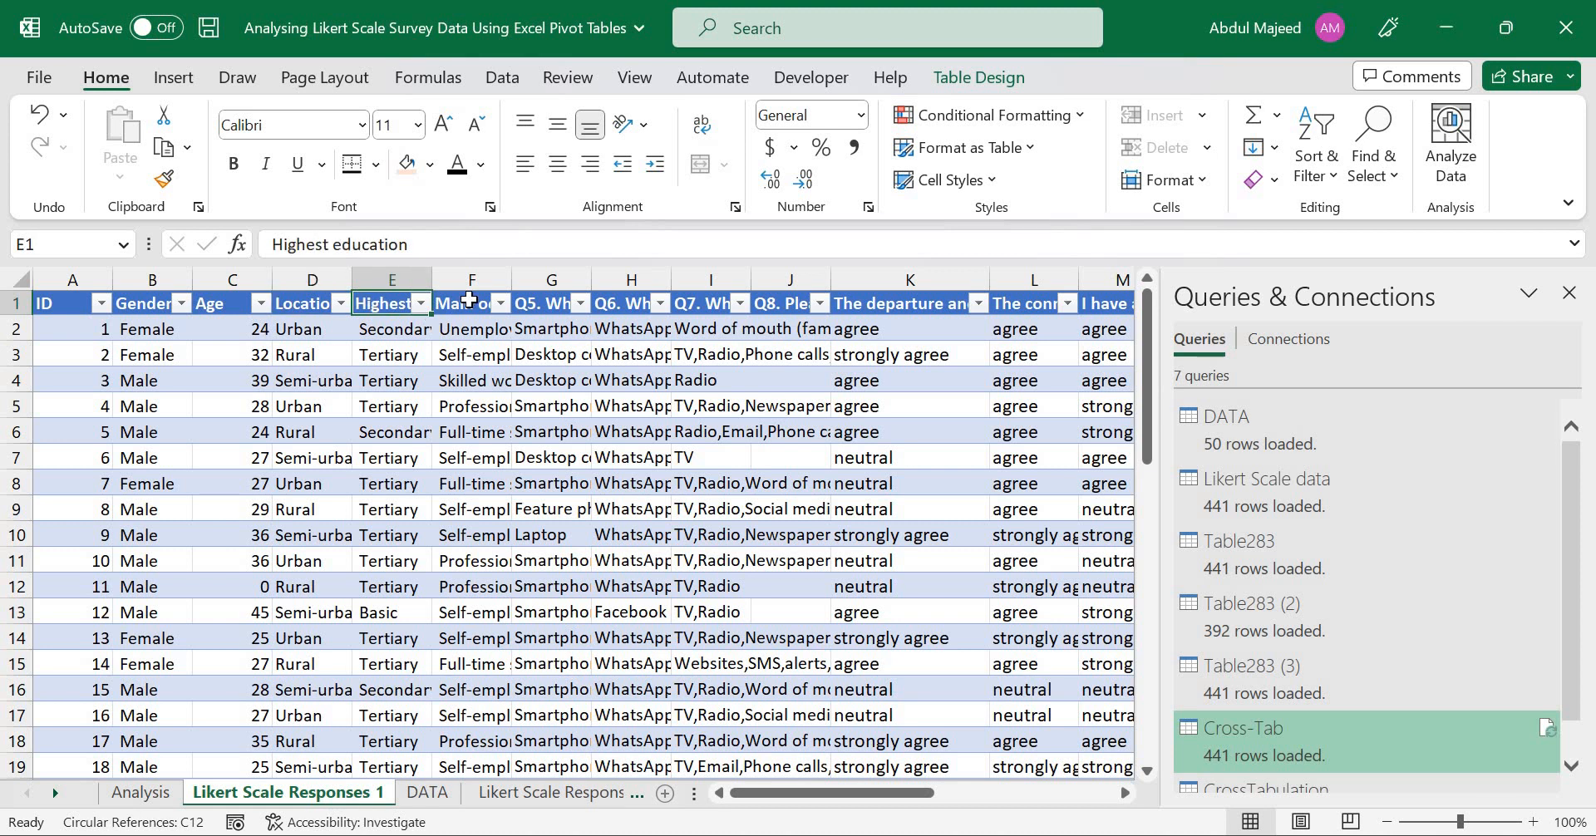
click(469, 301)
drag(816, 790, 879, 788)
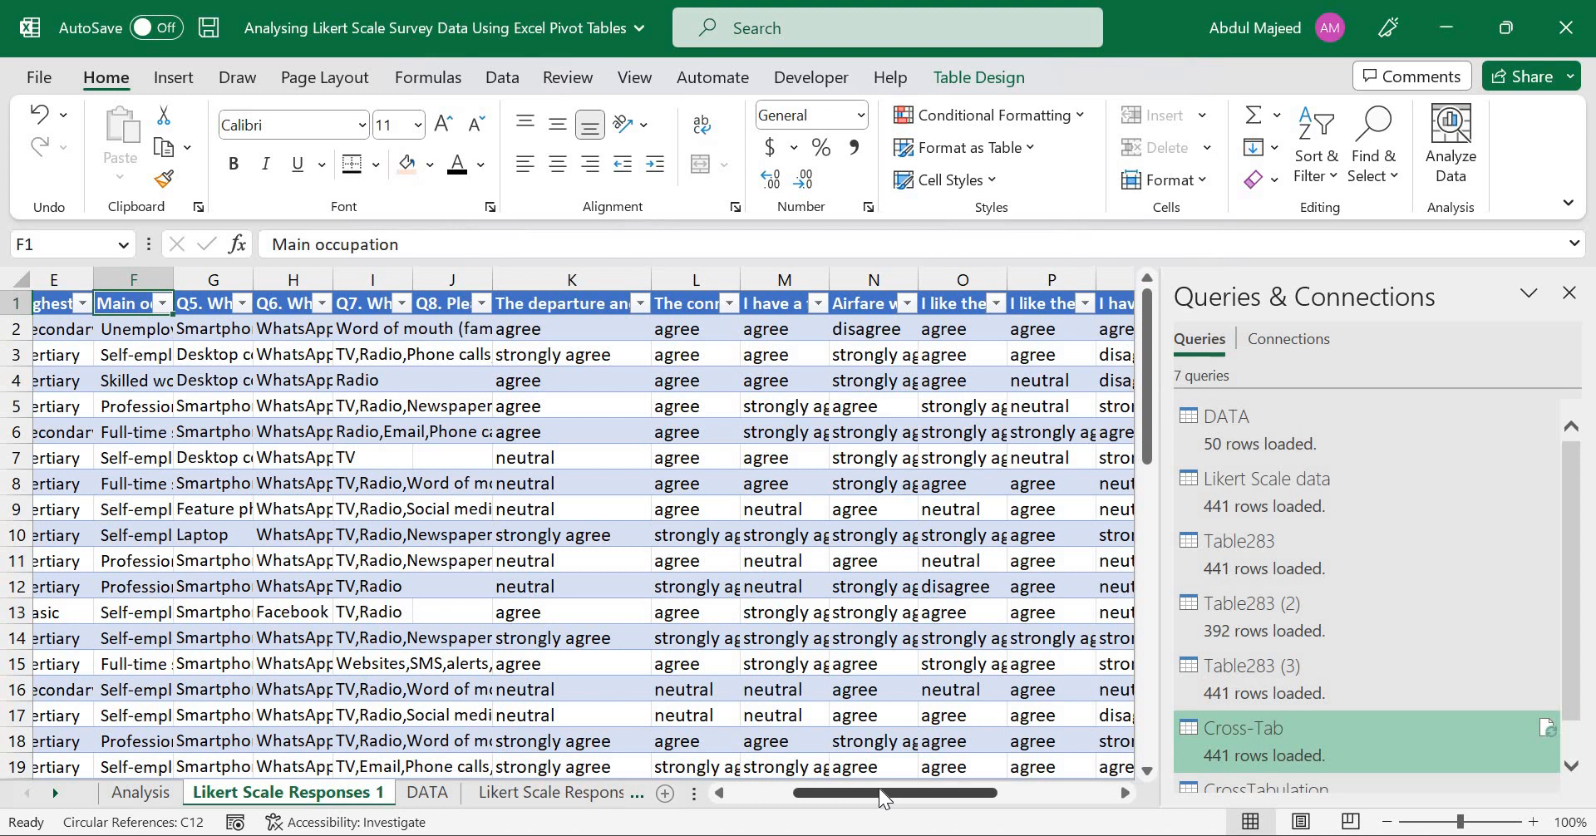
- Close the Queries & Connections pane and load the survey response table into the Power Query Editor
click(1568, 293)
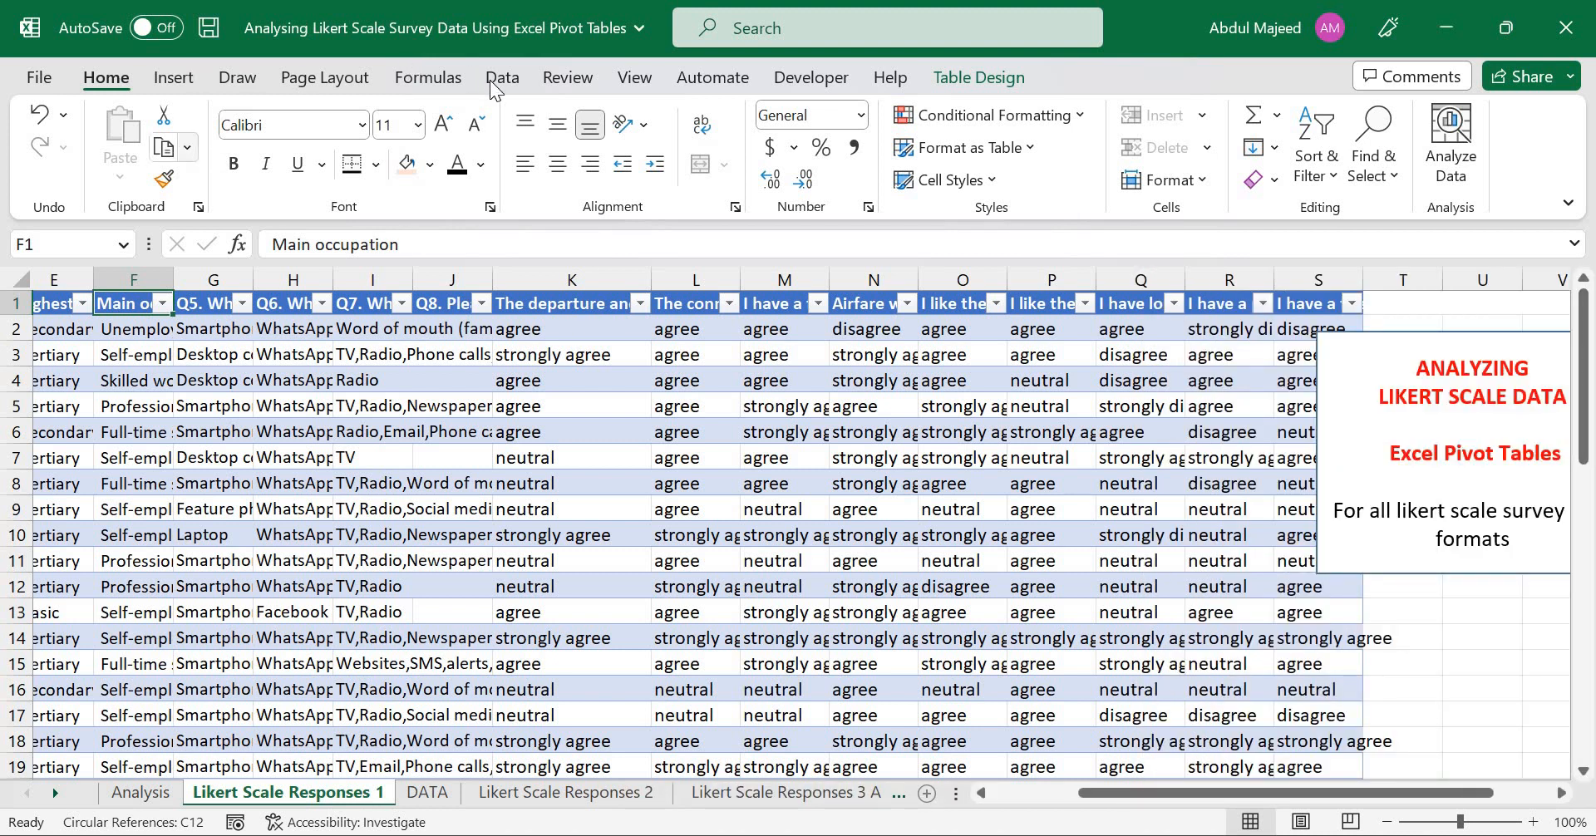
key(alt+a)
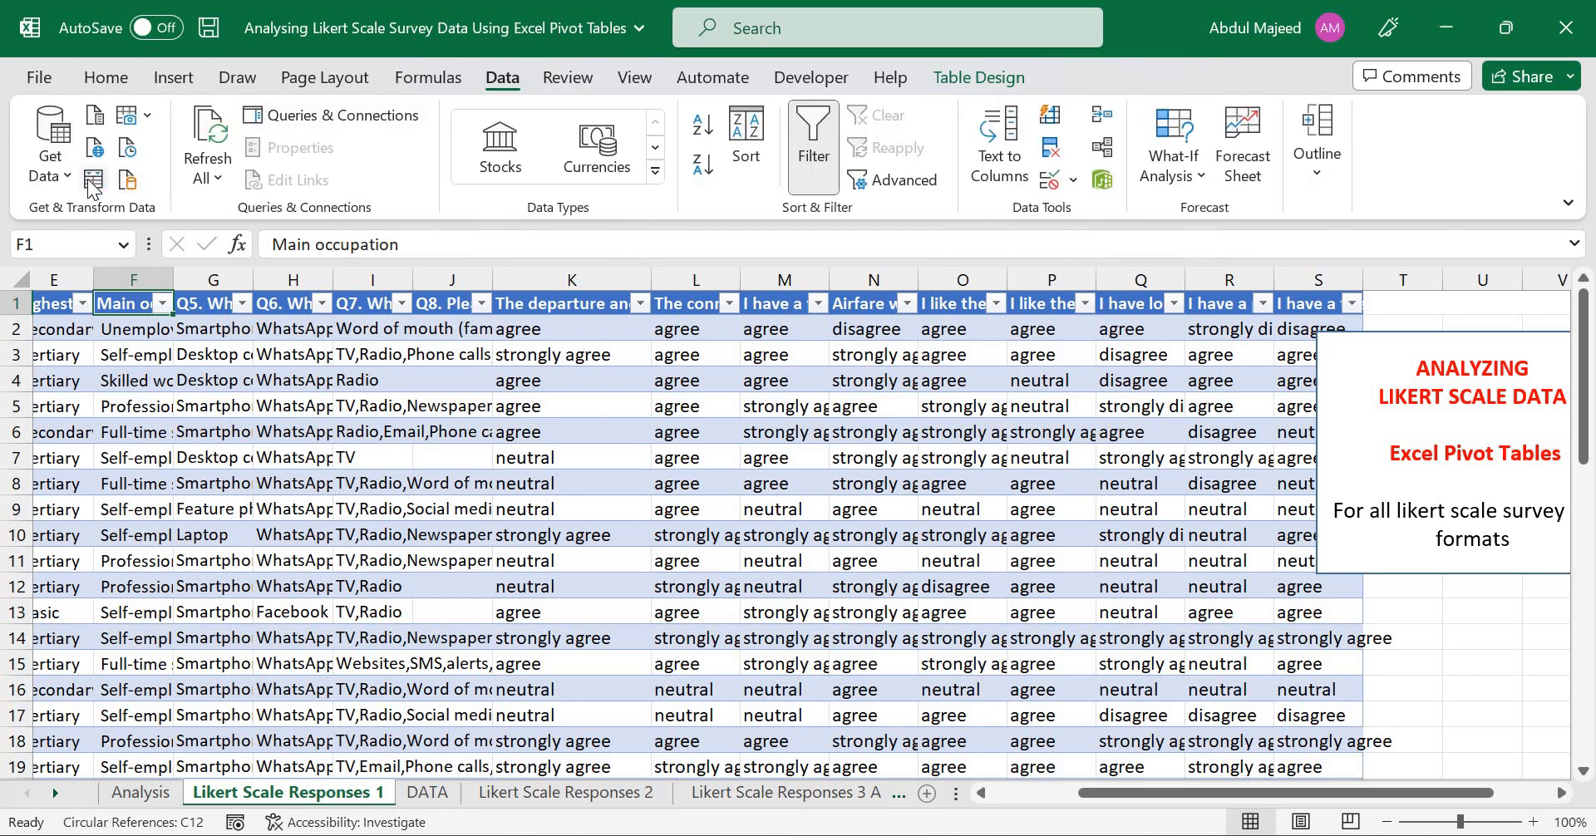
click(94, 179)
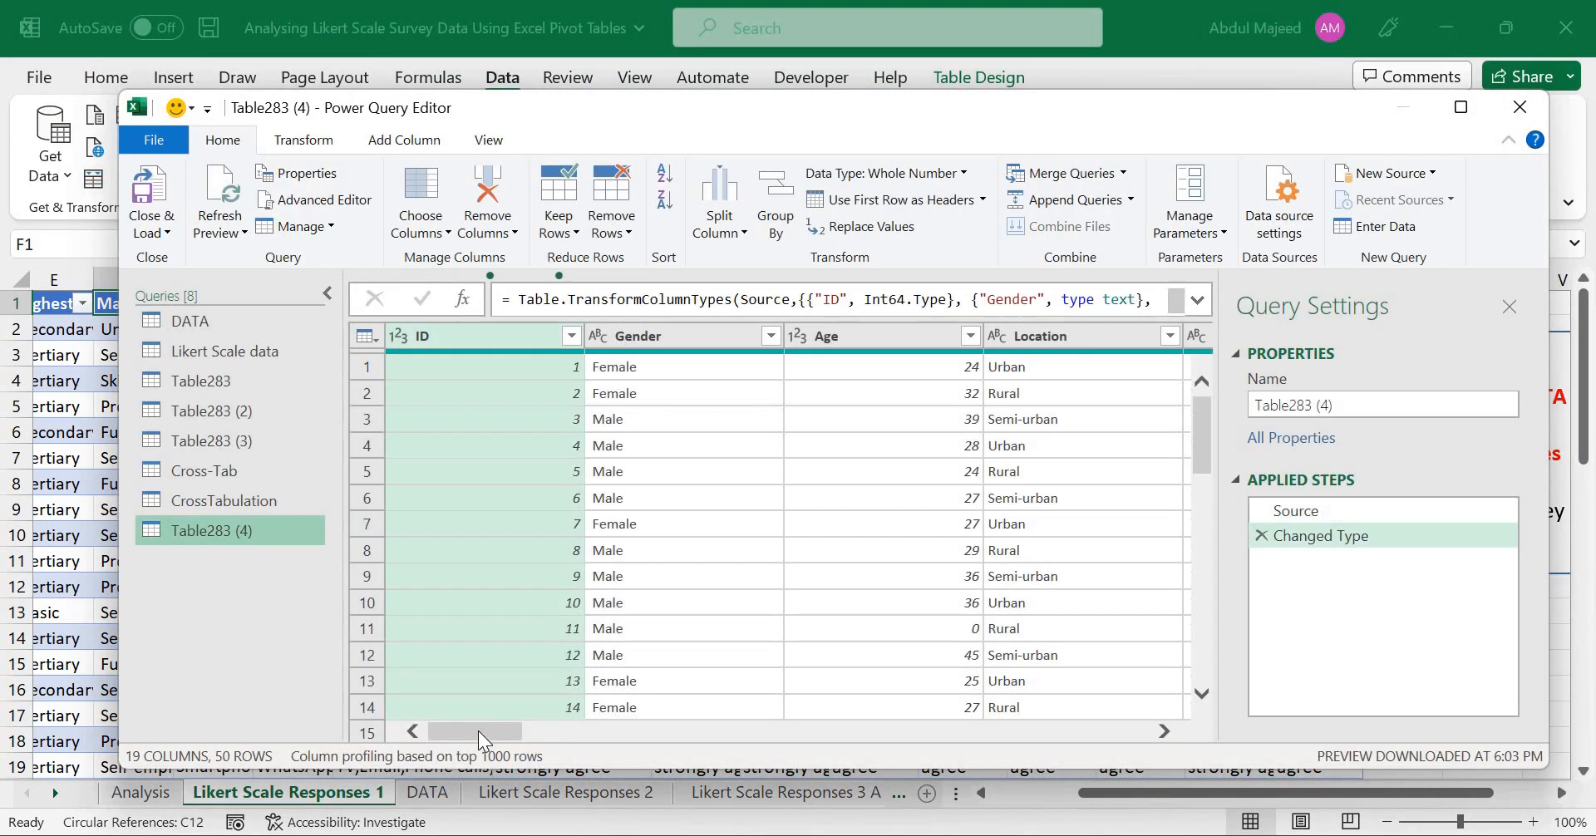
- Unpivot only the Likert statement columns from "The departure and arrival time was favorable" through "I have a friend or family working with the airline"
click(846, 740)
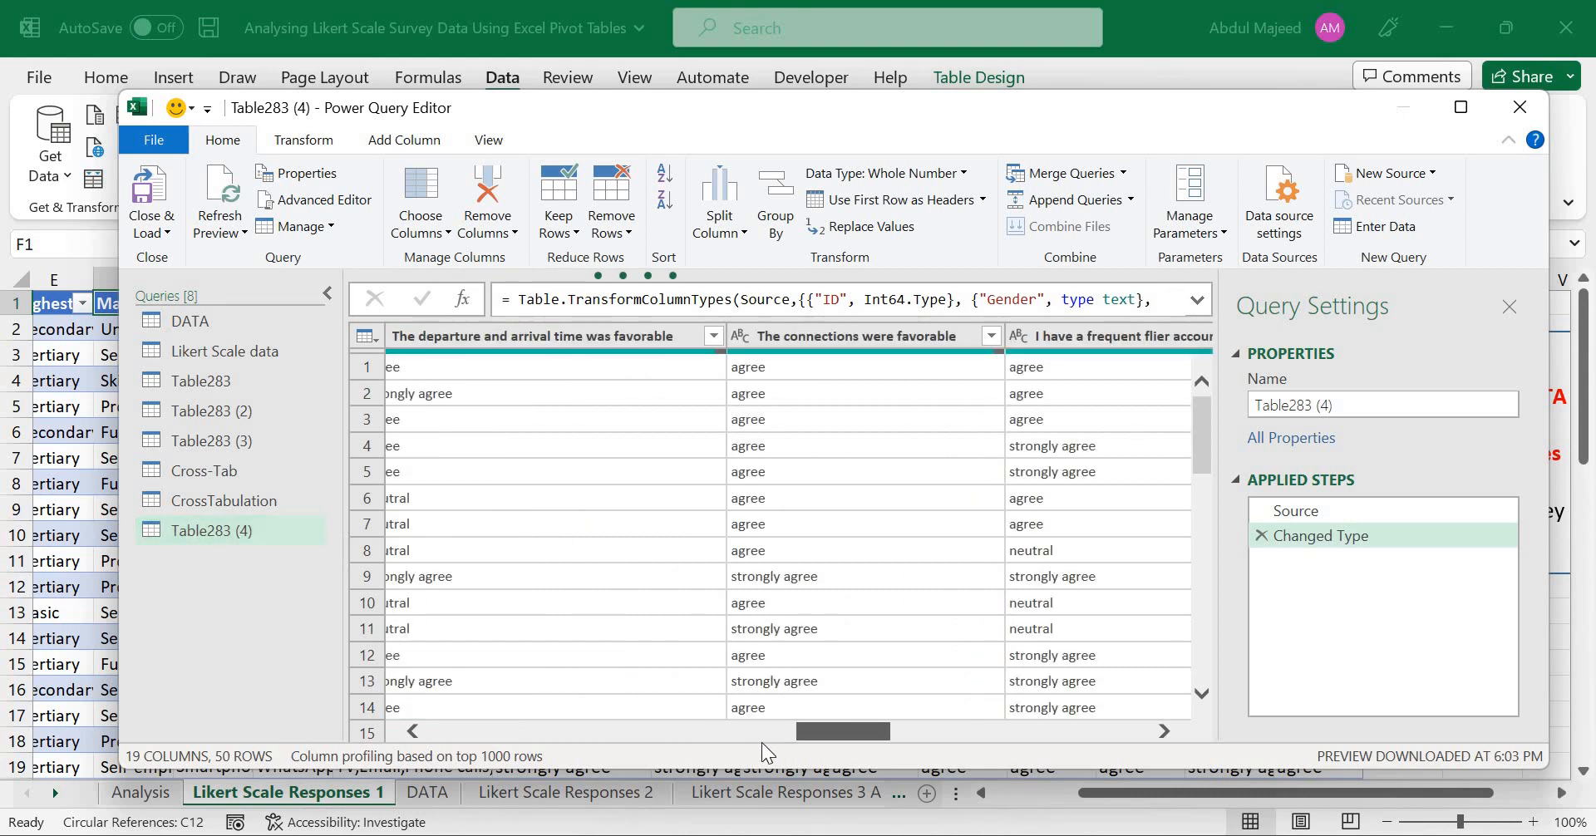
click(761, 741)
click(826, 736)
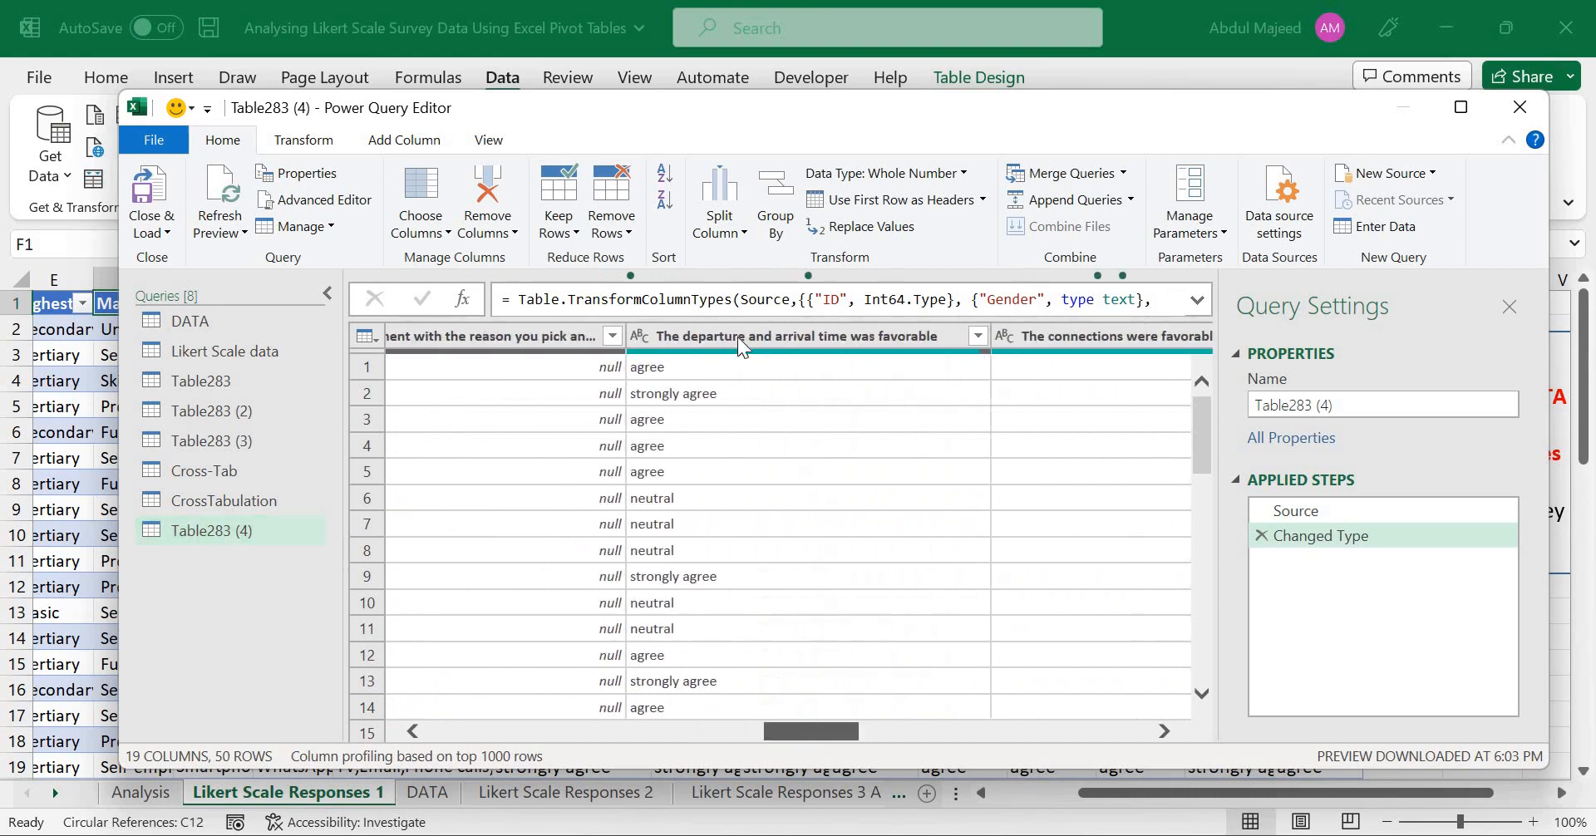
click(737, 329)
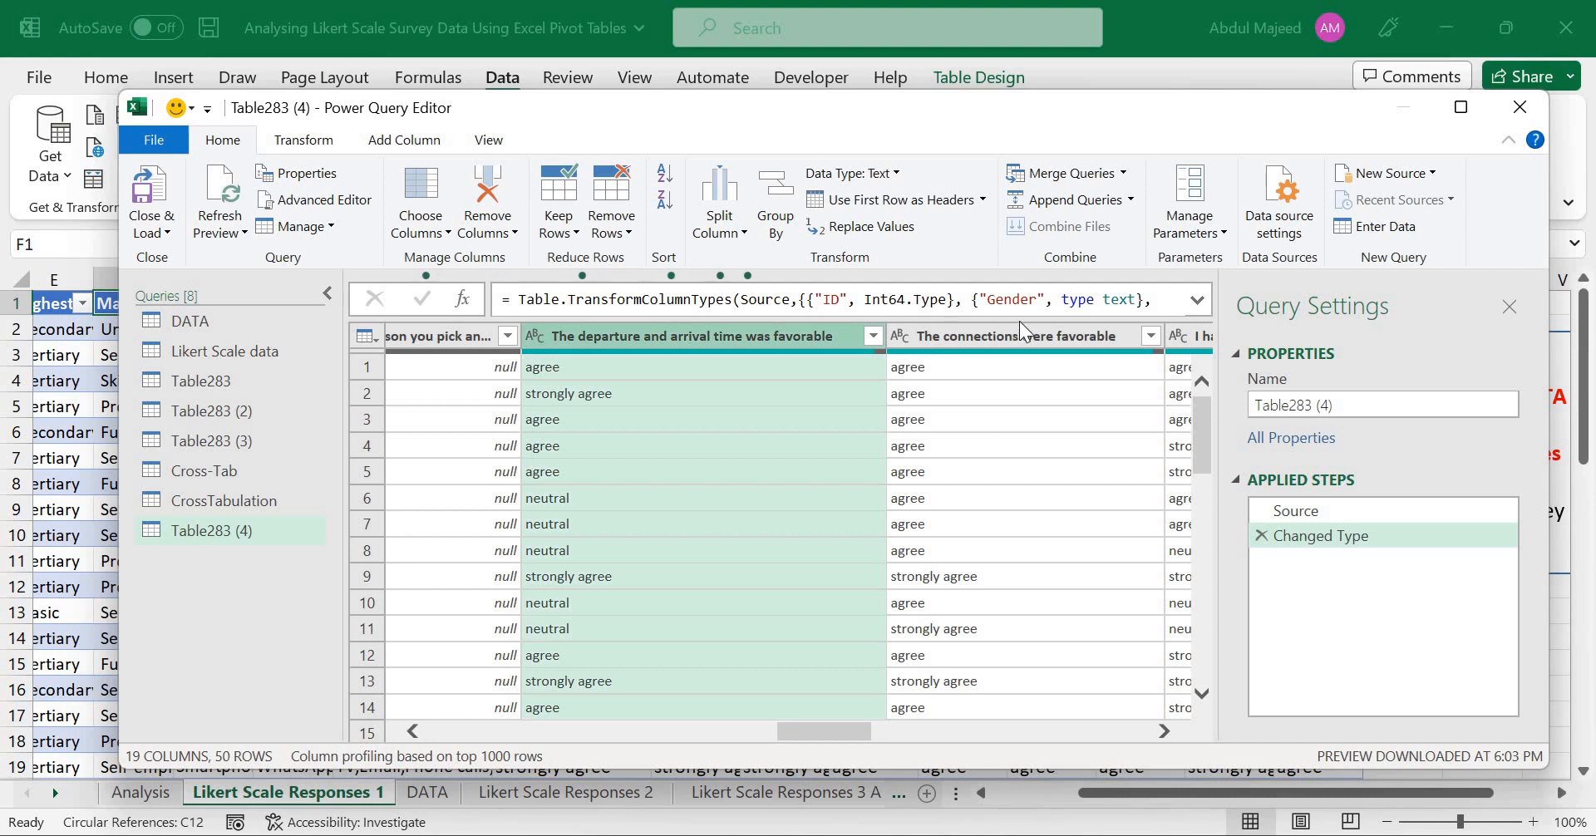
shift+click(1130, 334)
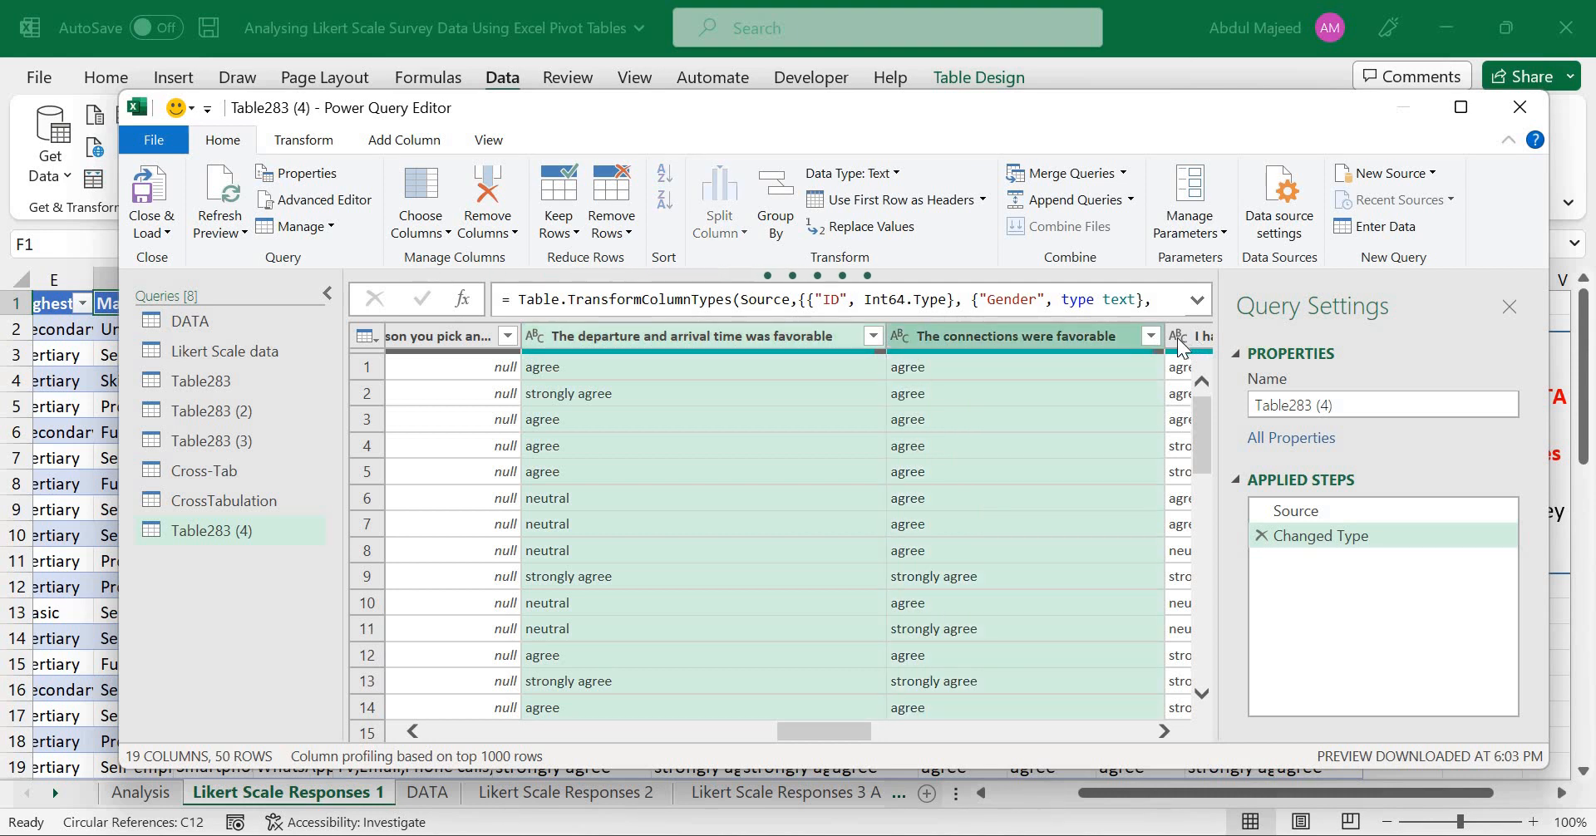
shift+click(1194, 336)
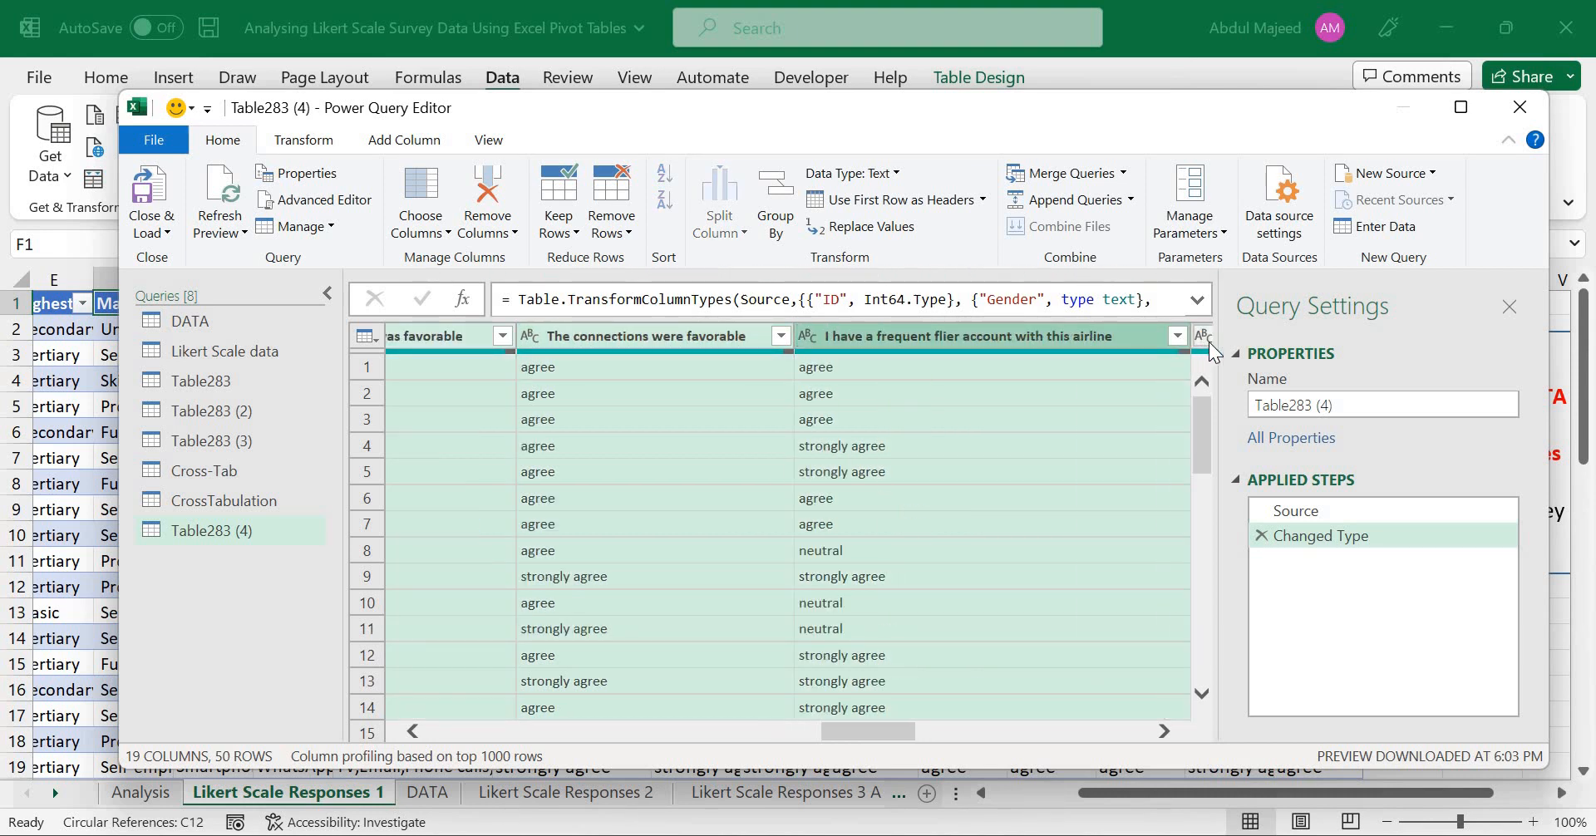
shift+click(1209, 342)
shift+click(1209, 342)
shift+click(1209, 342)
shift+click(1208, 342)
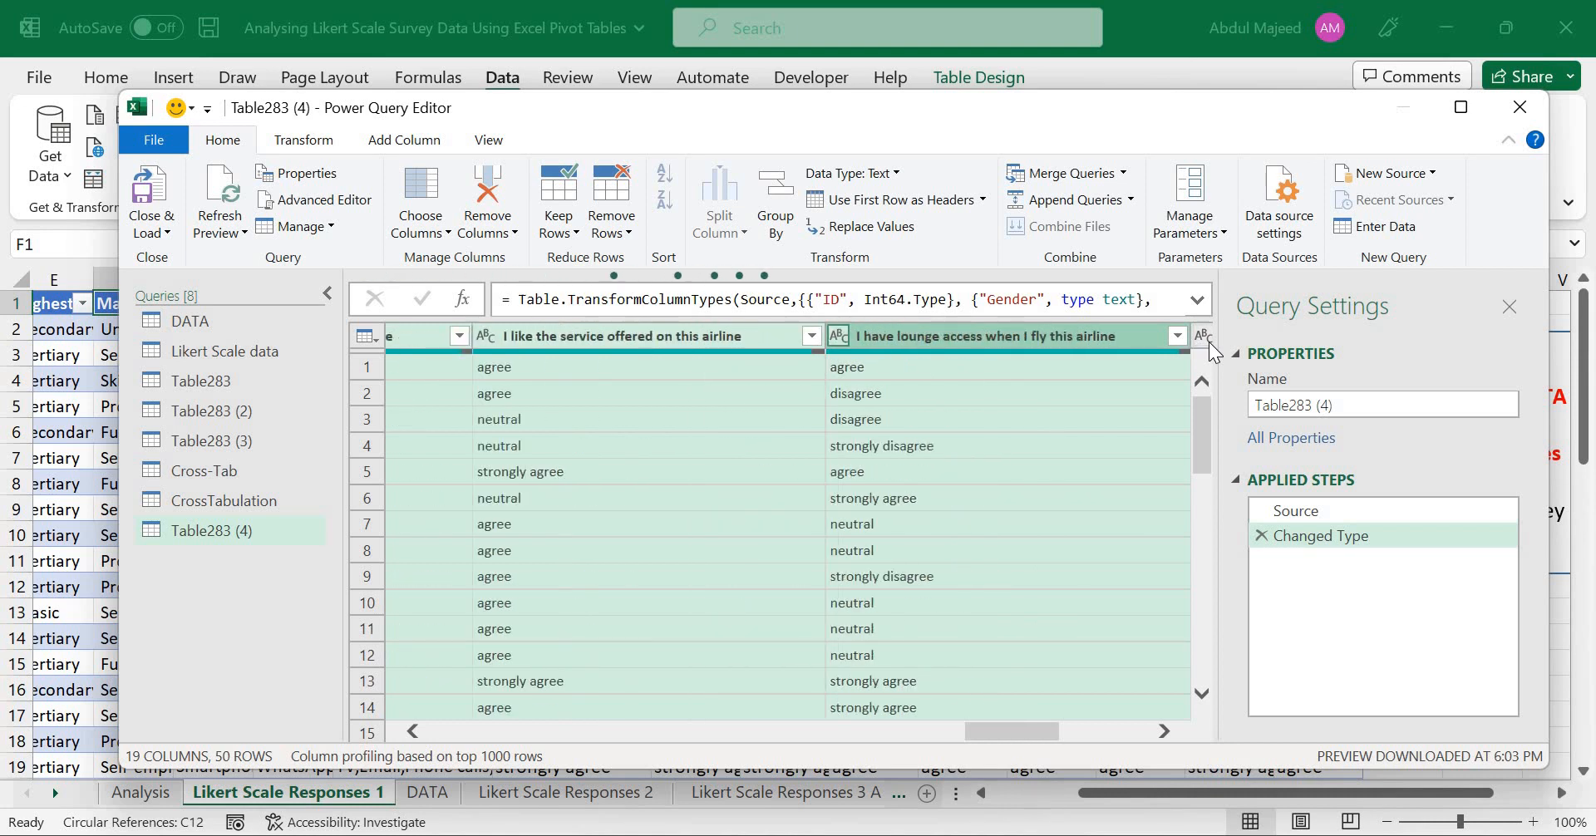
shift+click(1208, 341)
shift+click(1208, 342)
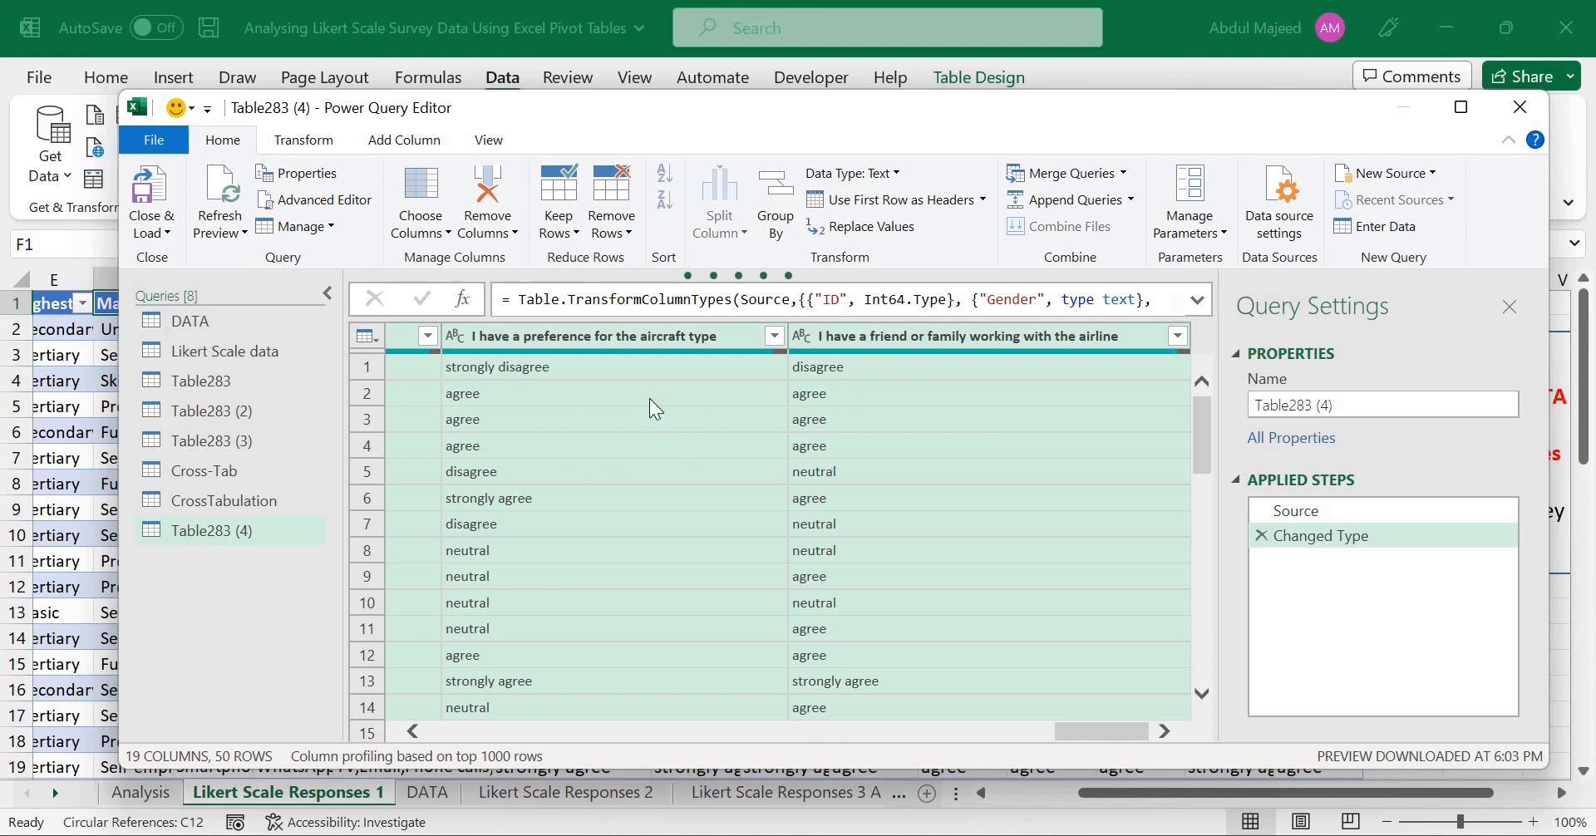
click(284, 143)
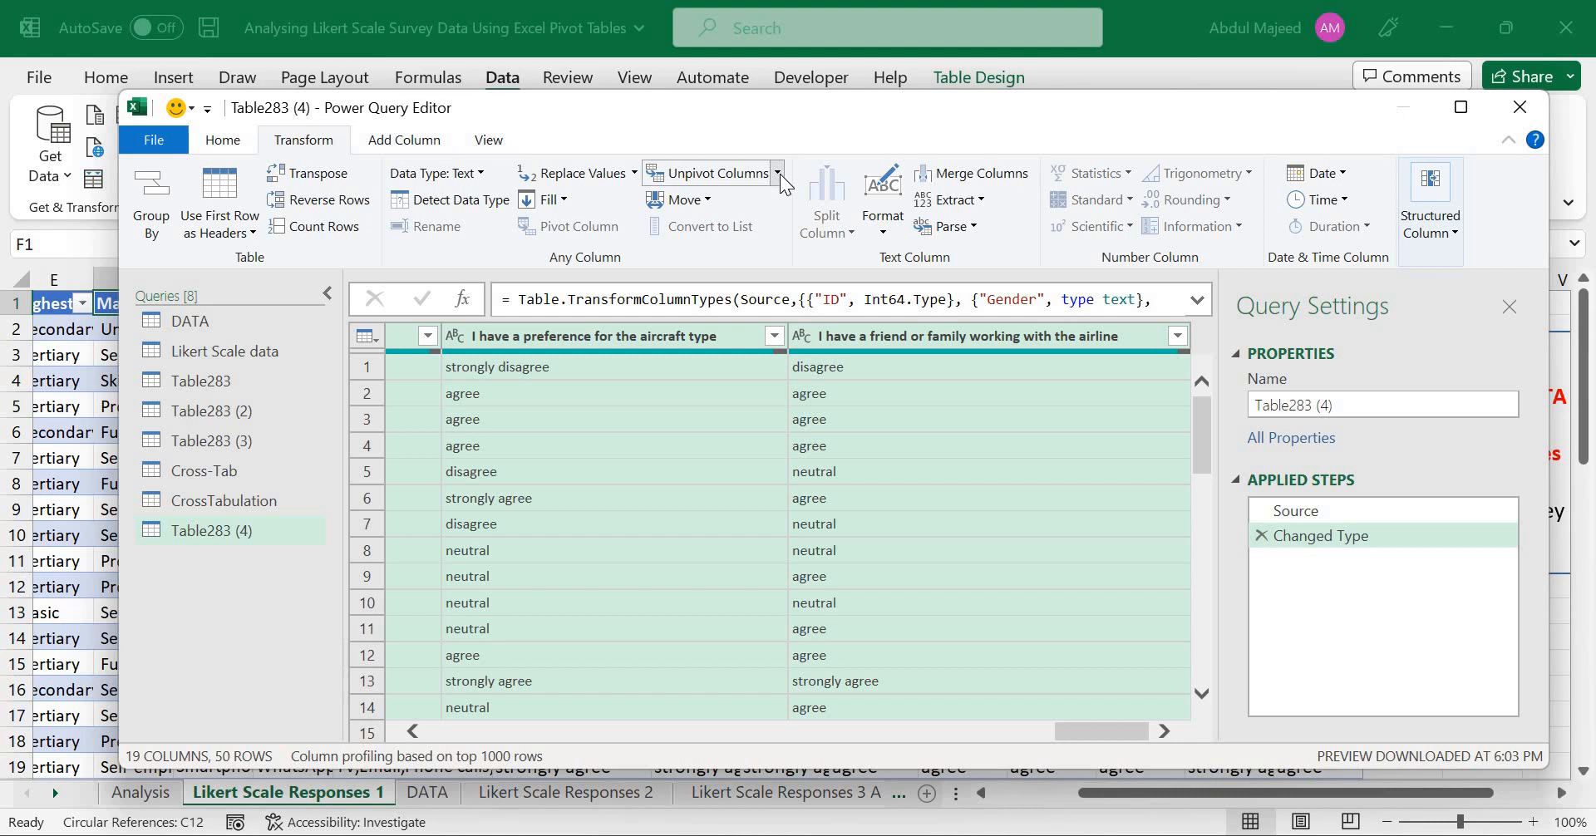
click(780, 172)
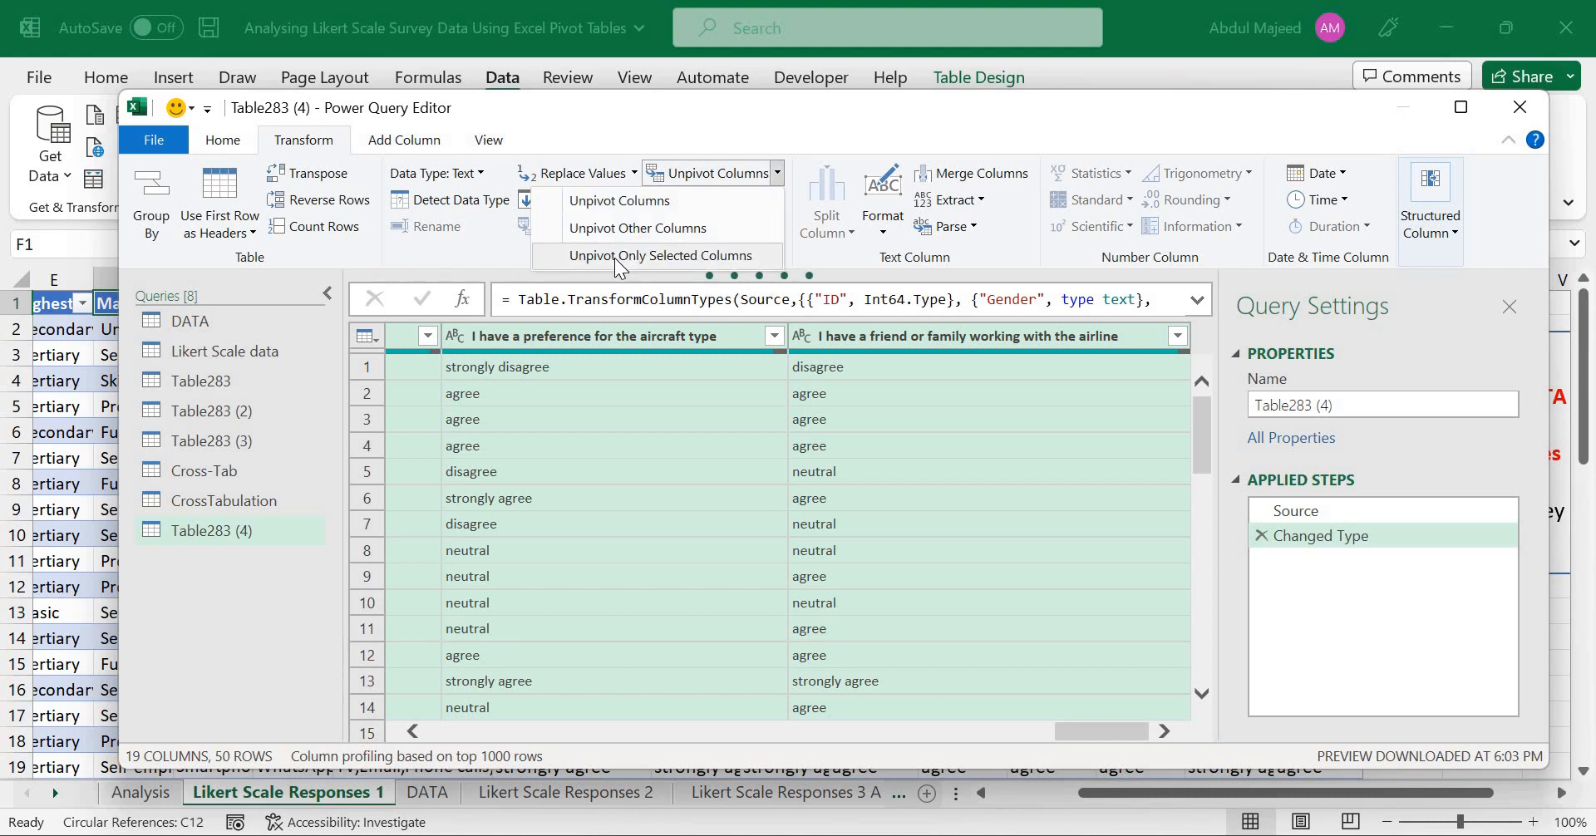
click(620, 258)
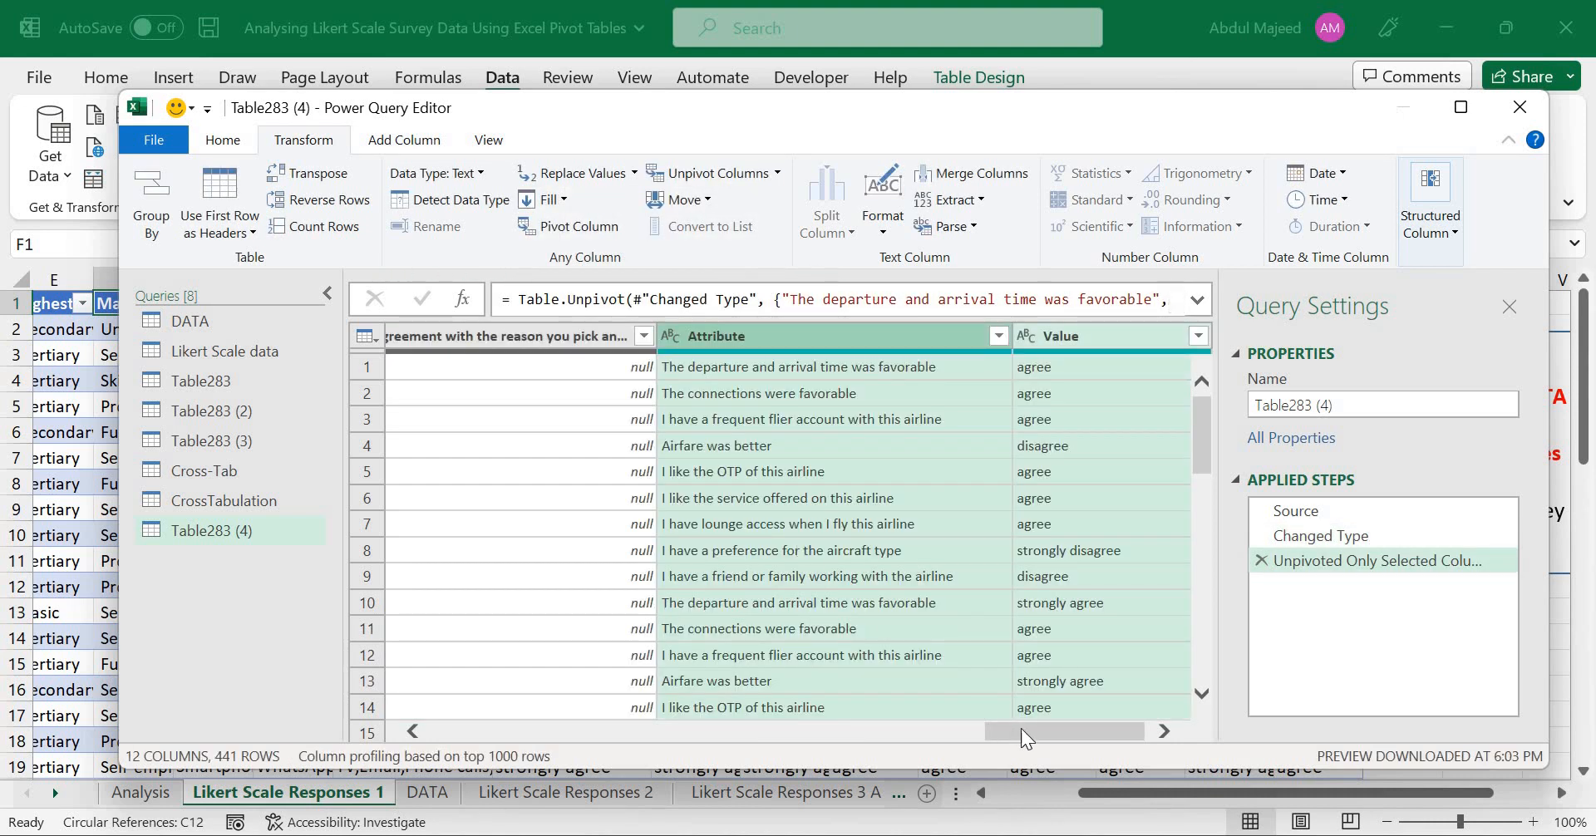
drag(1049, 728, 1050, 728)
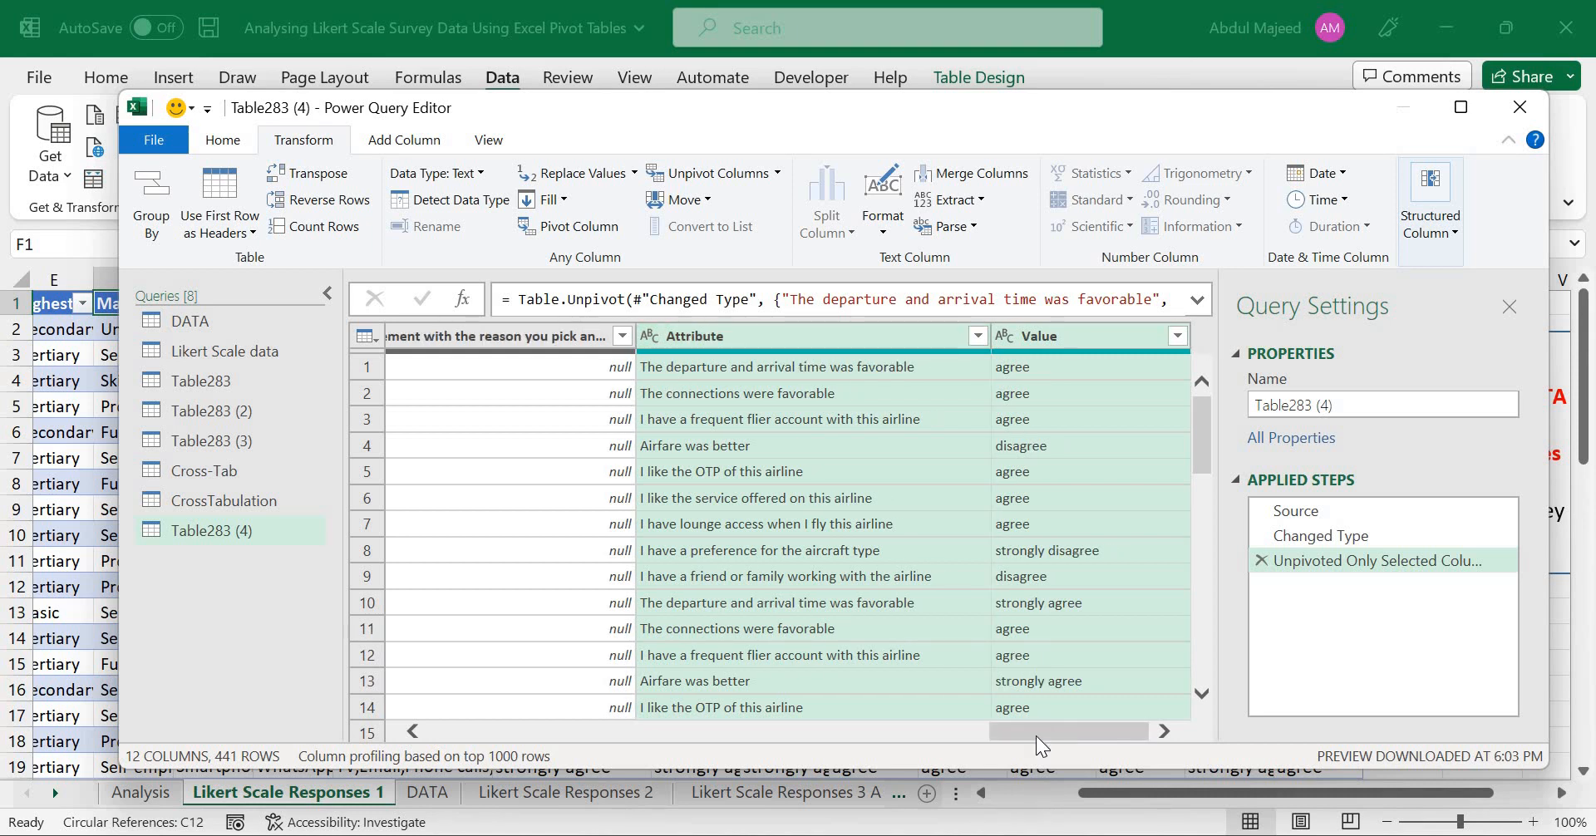
- Start a new conditional column and name it "Agreement scores (top 2)"
click(379, 141)
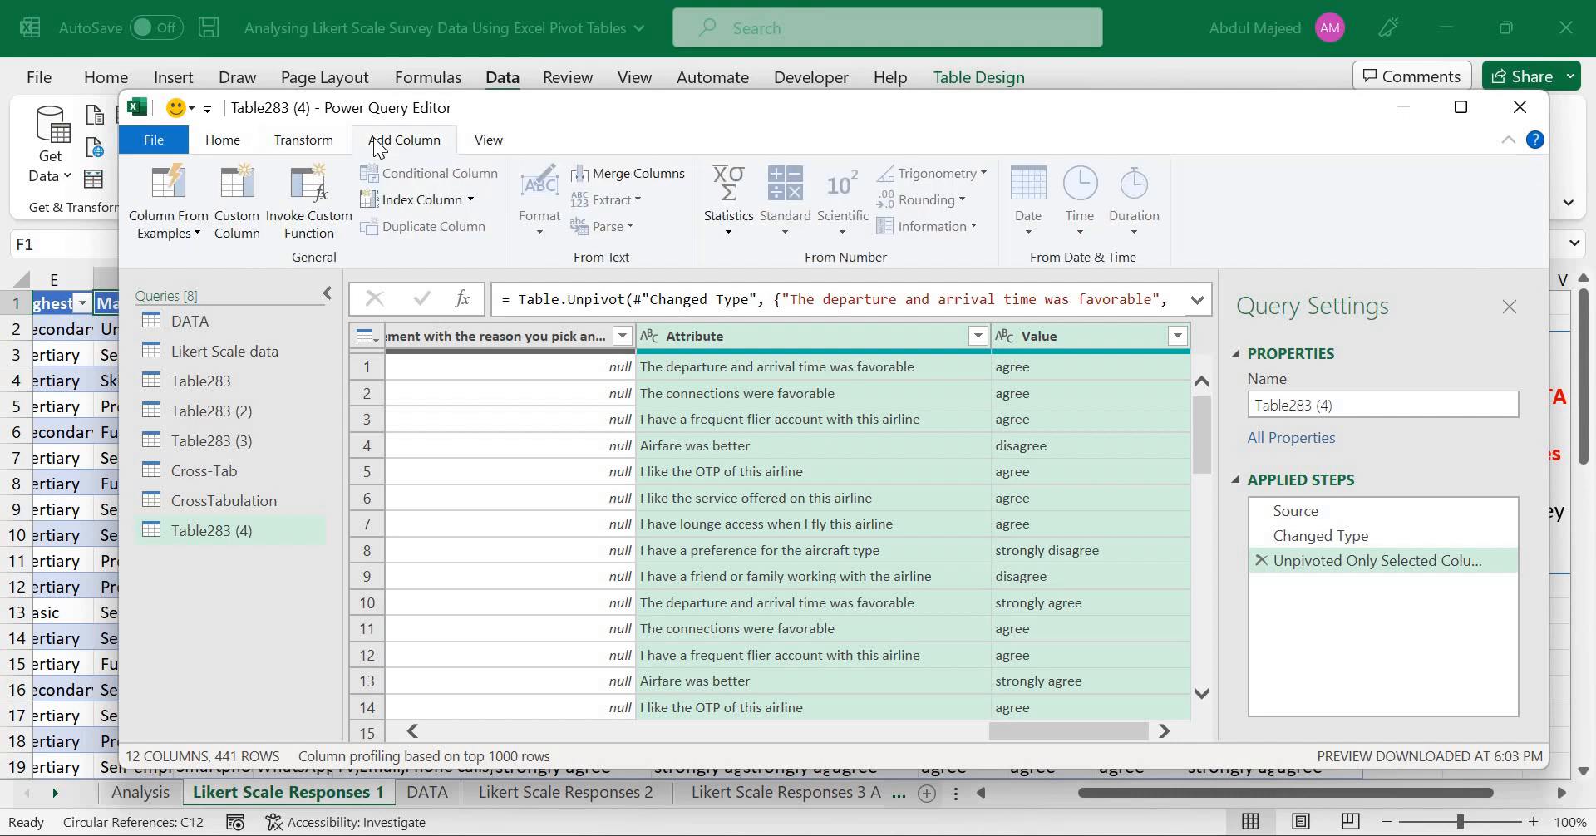
click(1010, 396)
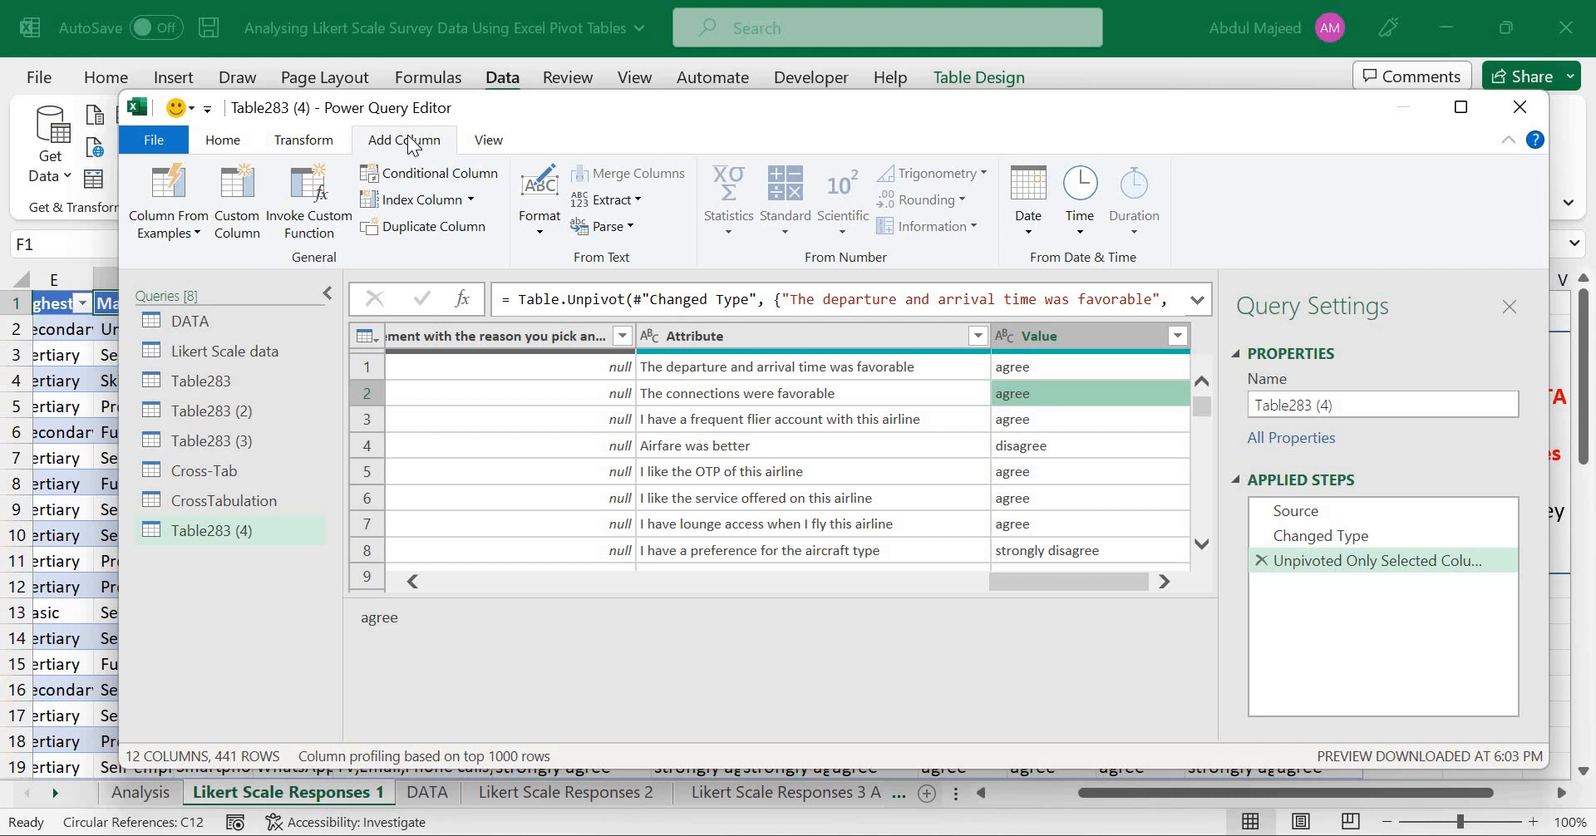
click(422, 180)
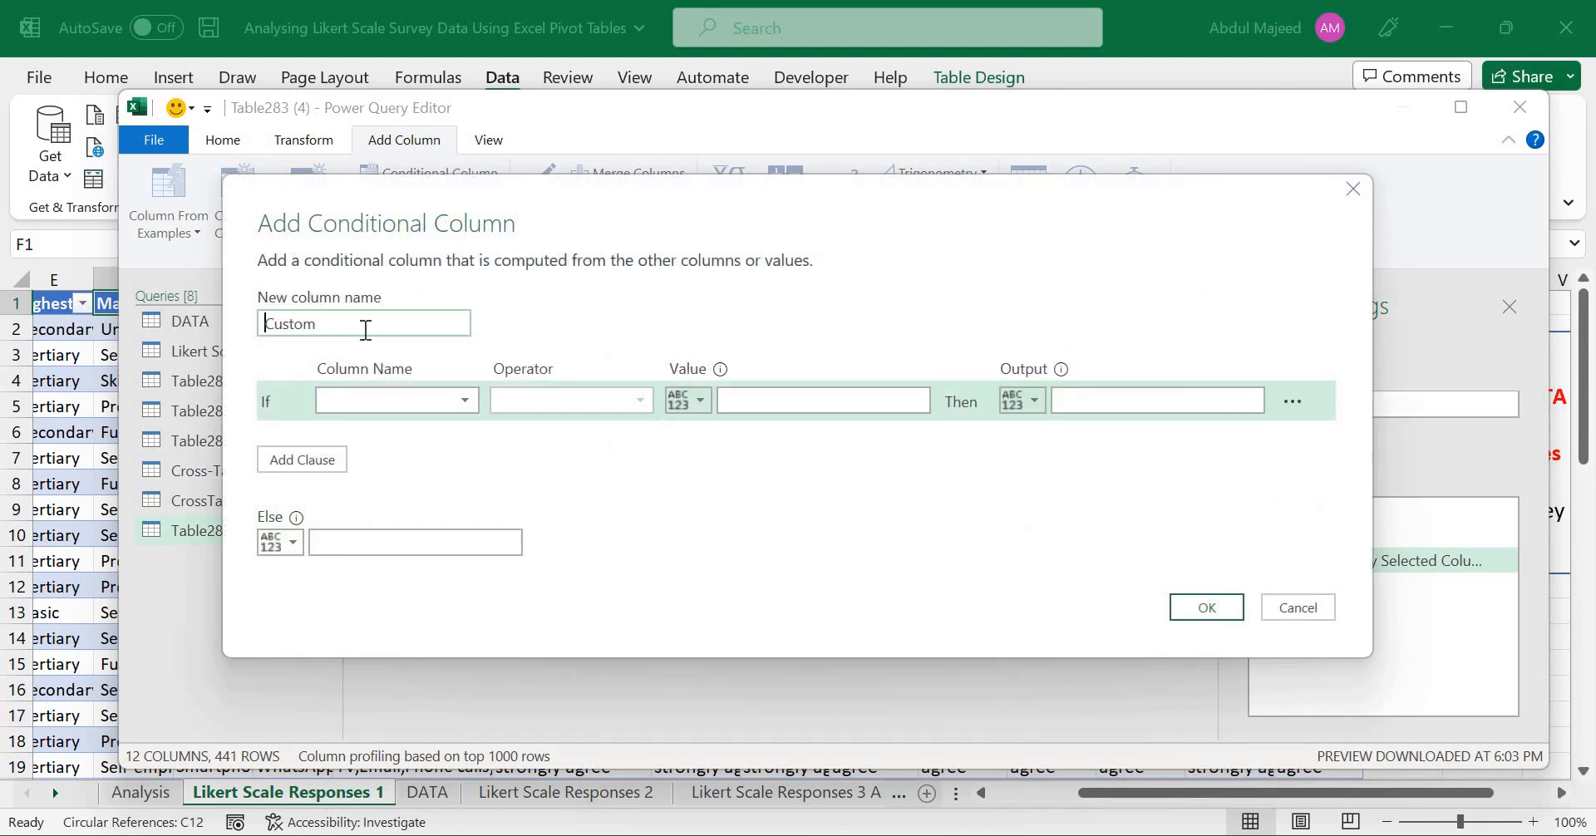
key(ctrl+a)
text(Agreement scores (t)
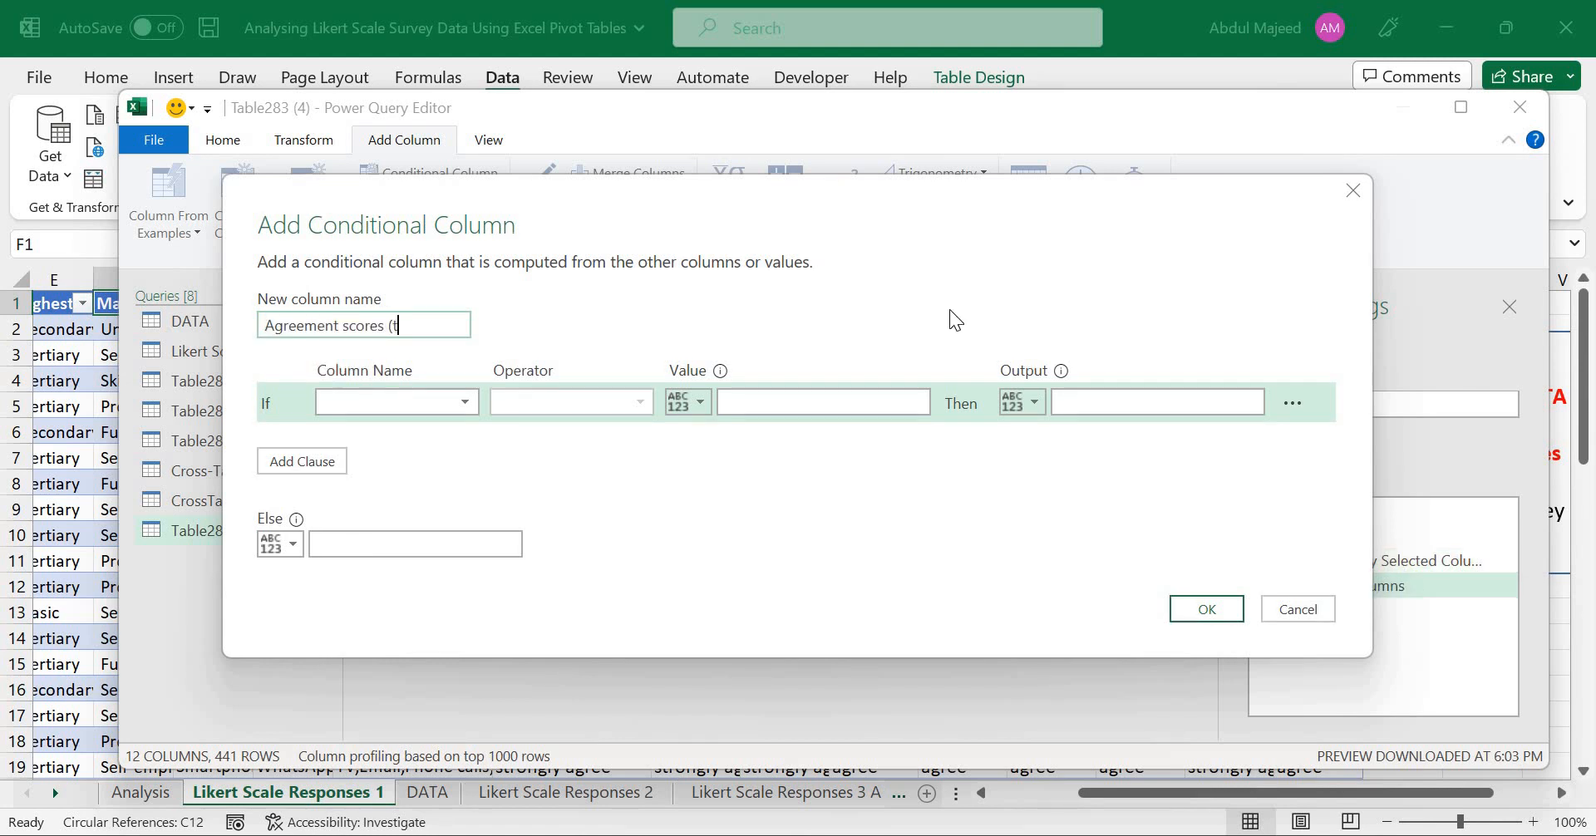
text(op 2))
- Set the first condition to test whether the Value column equals "strongly agree"
click(397, 402)
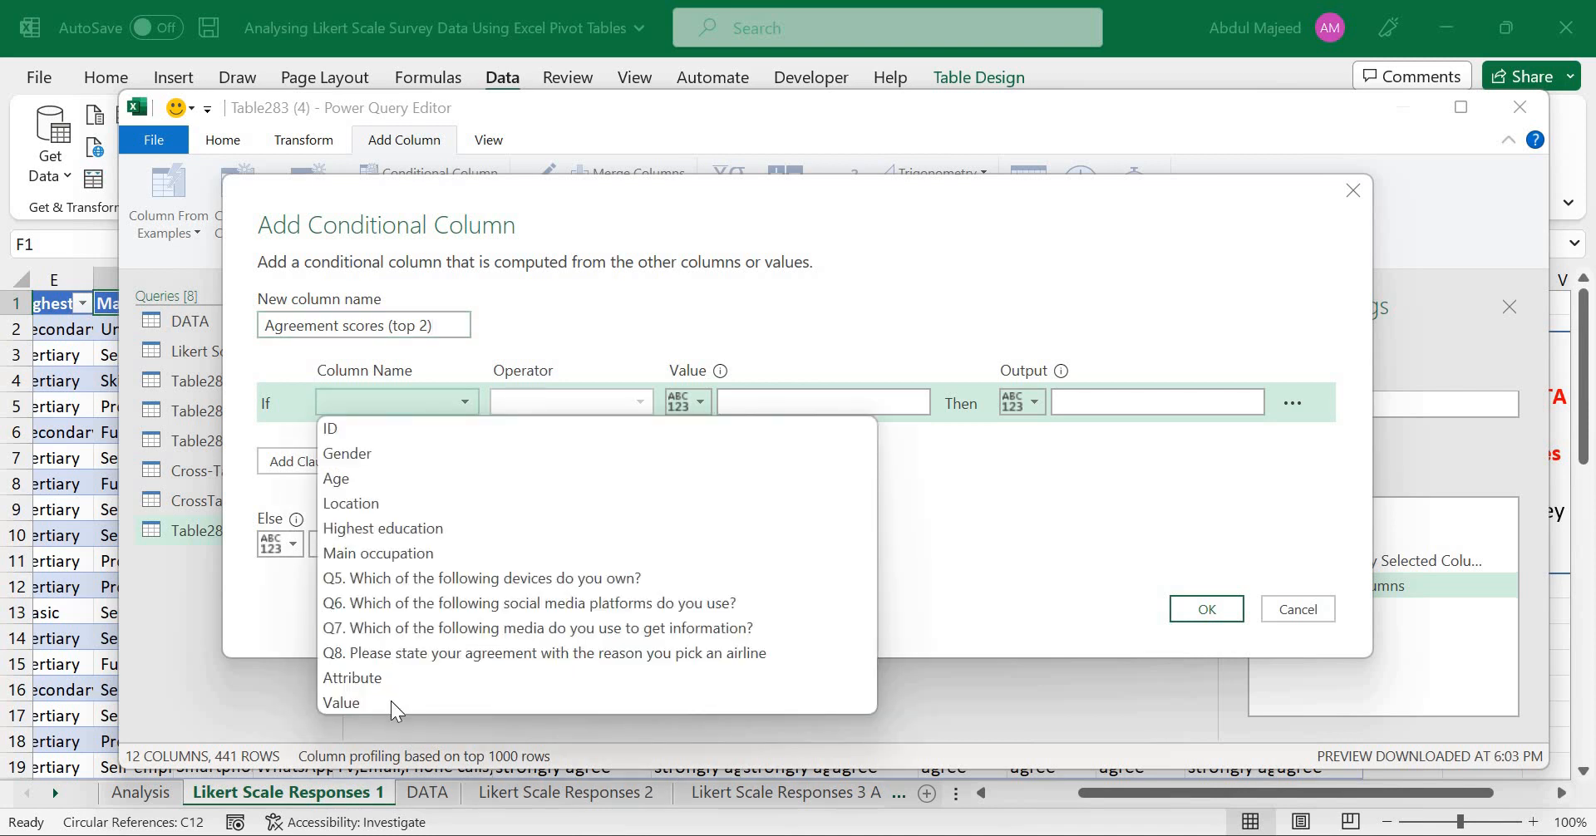
click(387, 702)
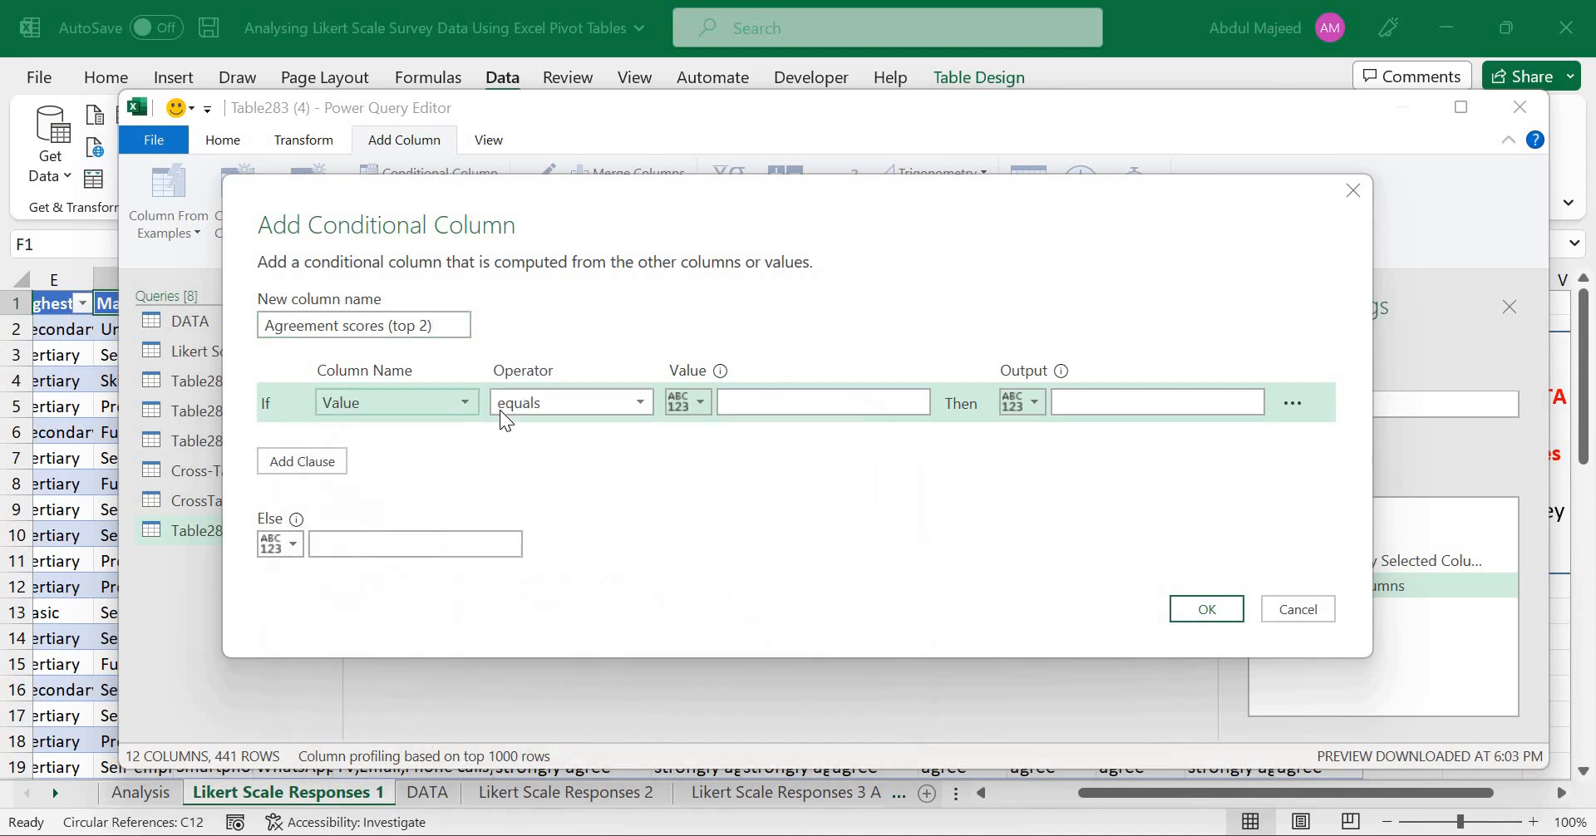
click(774, 400)
text(s)
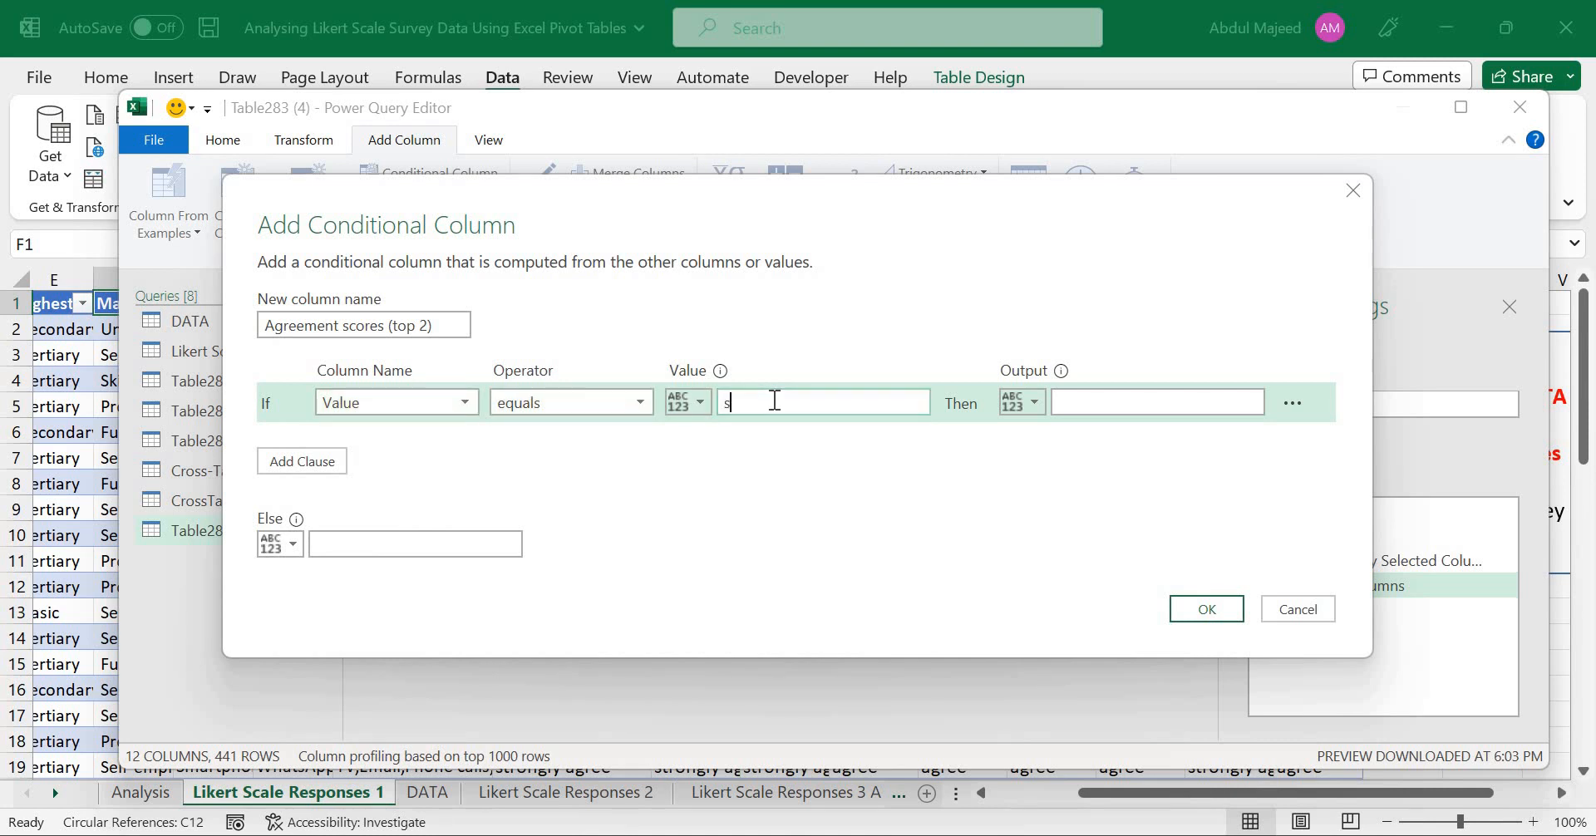
text(trongly agree)
- Make the "strongly agree" condition return the Attribute column as its output
click(1022, 402)
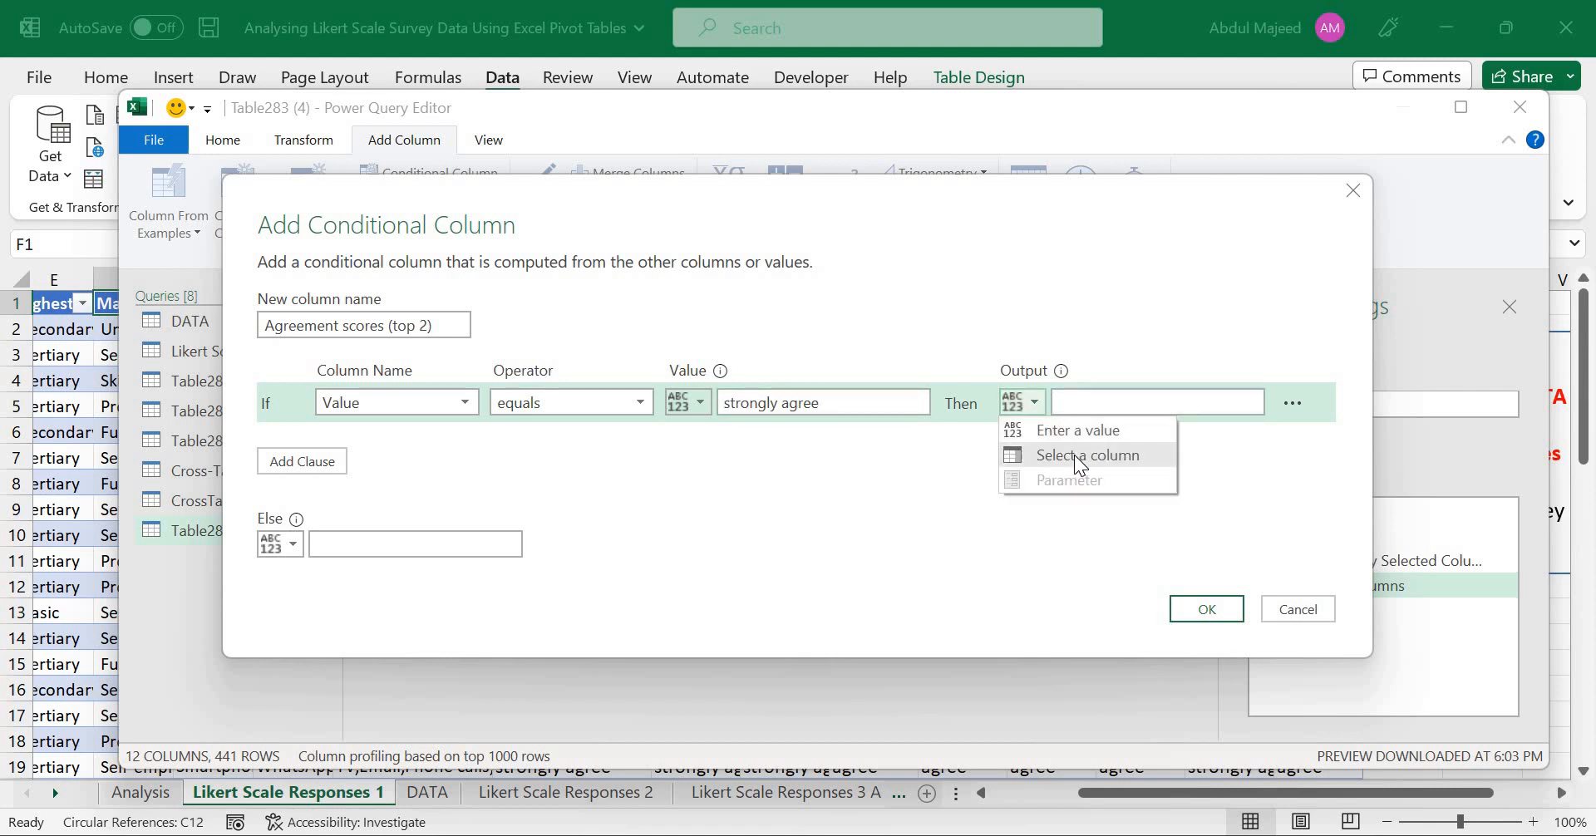
click(1074, 455)
click(1104, 396)
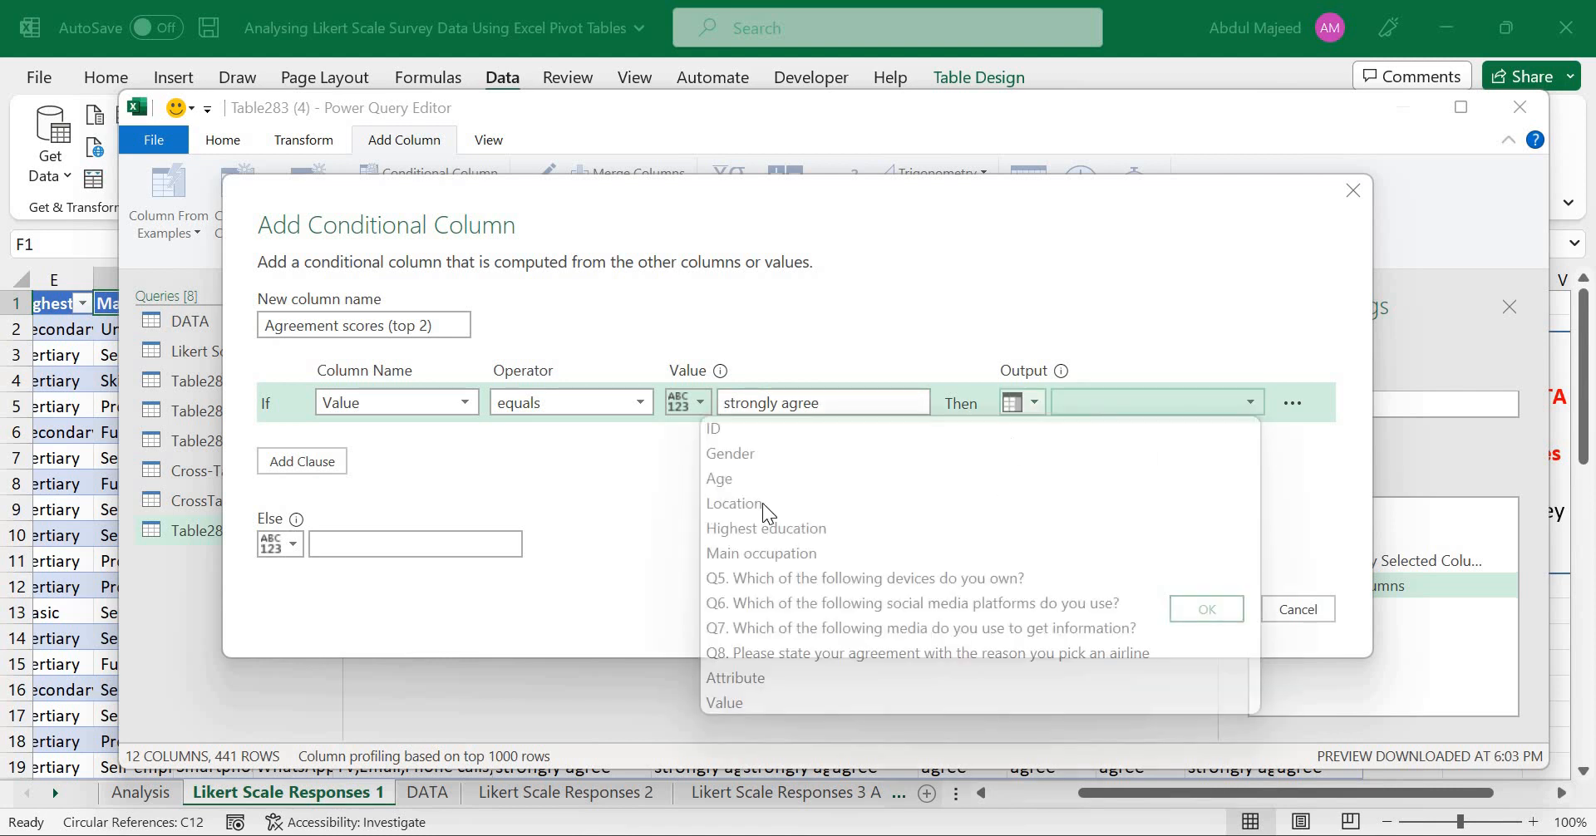
click(1021, 402)
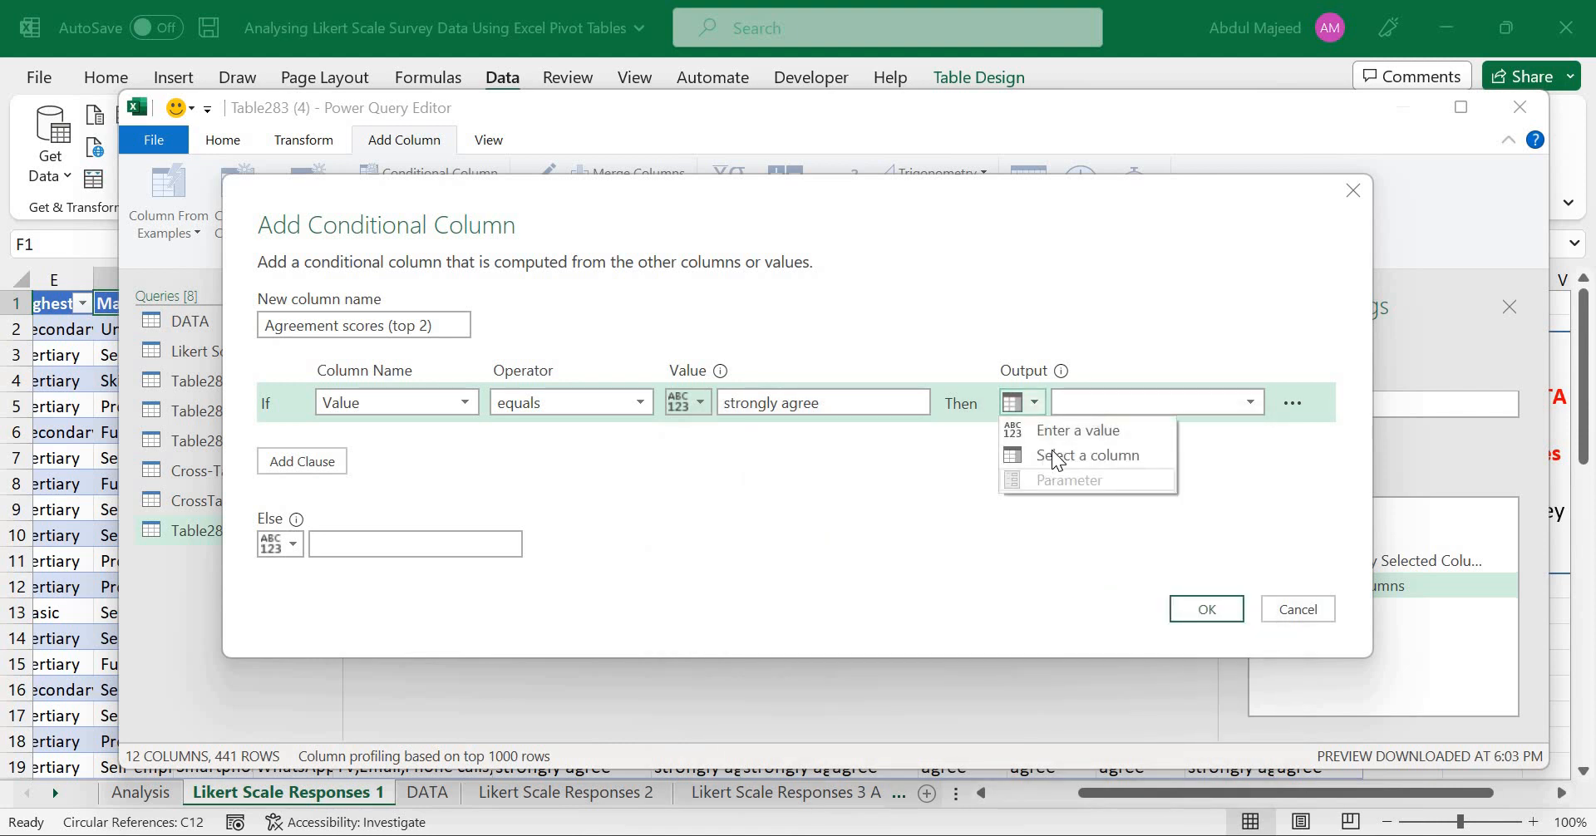
click(1106, 404)
click(1107, 404)
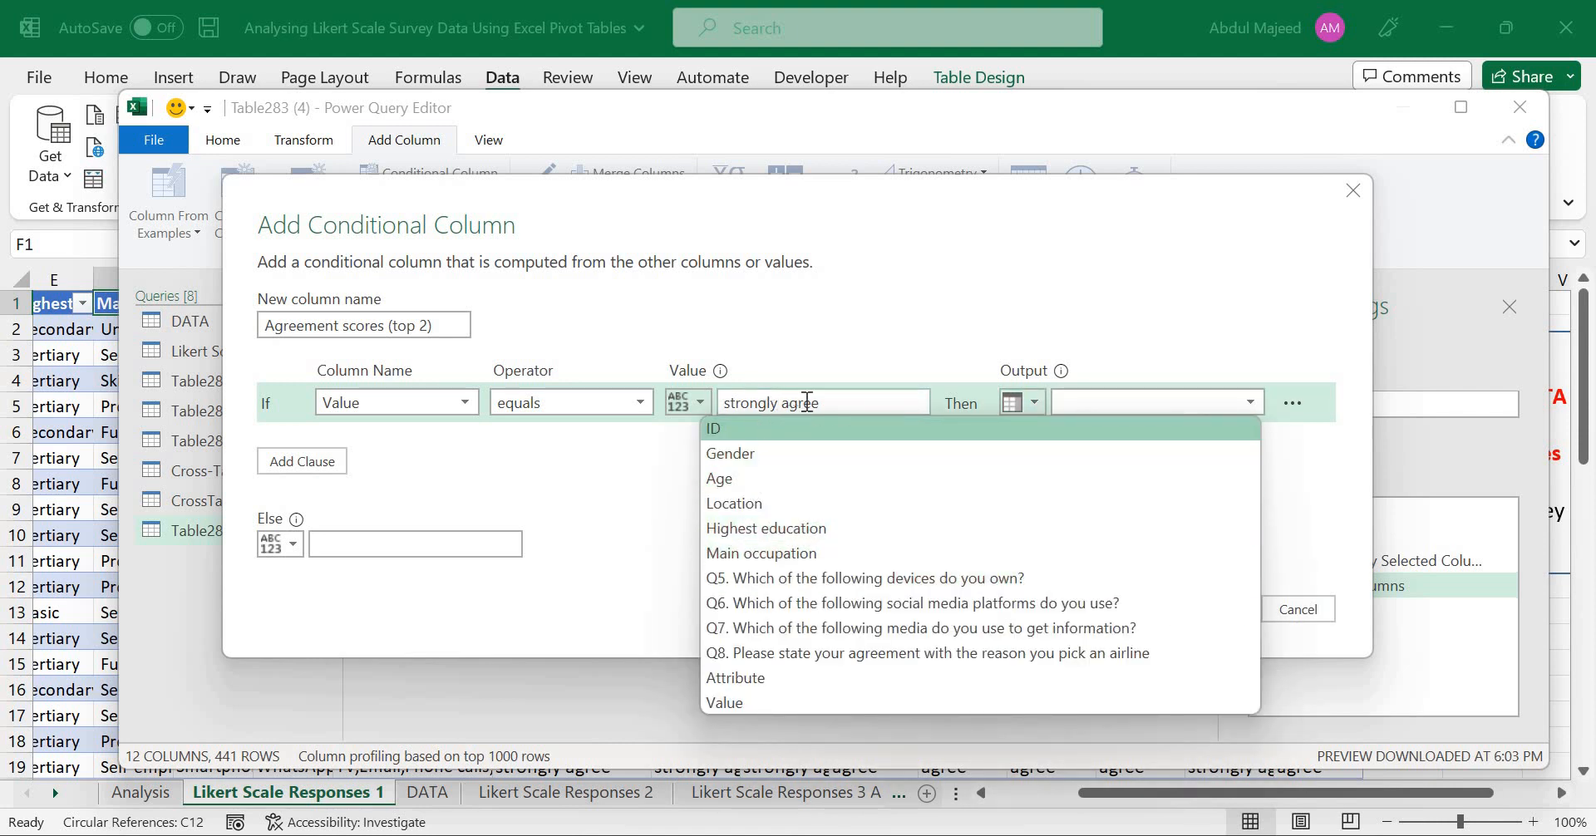
click(738, 677)
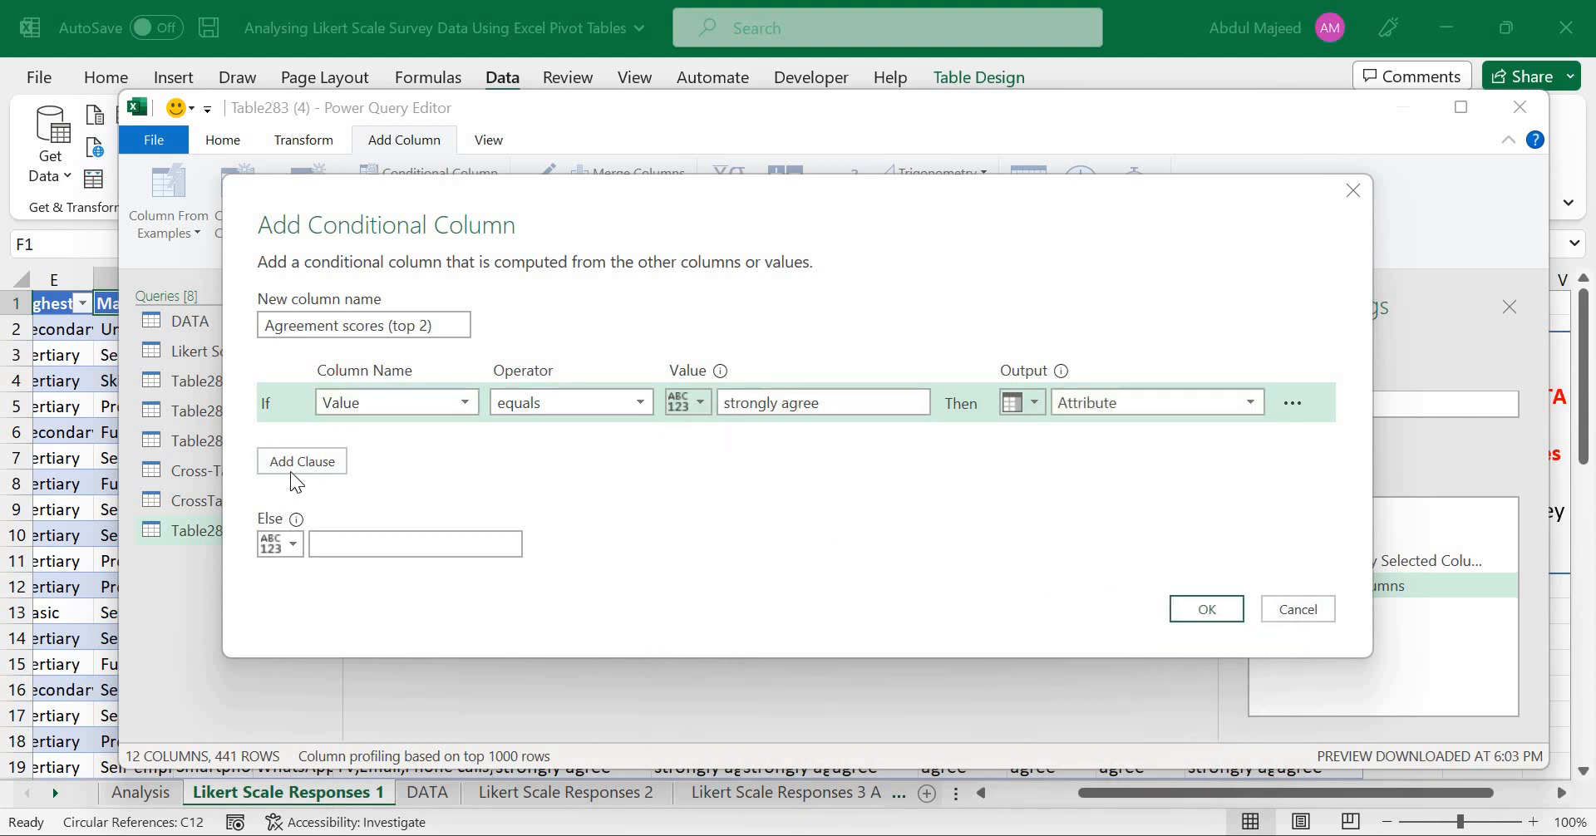
- Add an else-if clause that tests whether the Value column equals "agree"
click(291, 469)
click(440, 445)
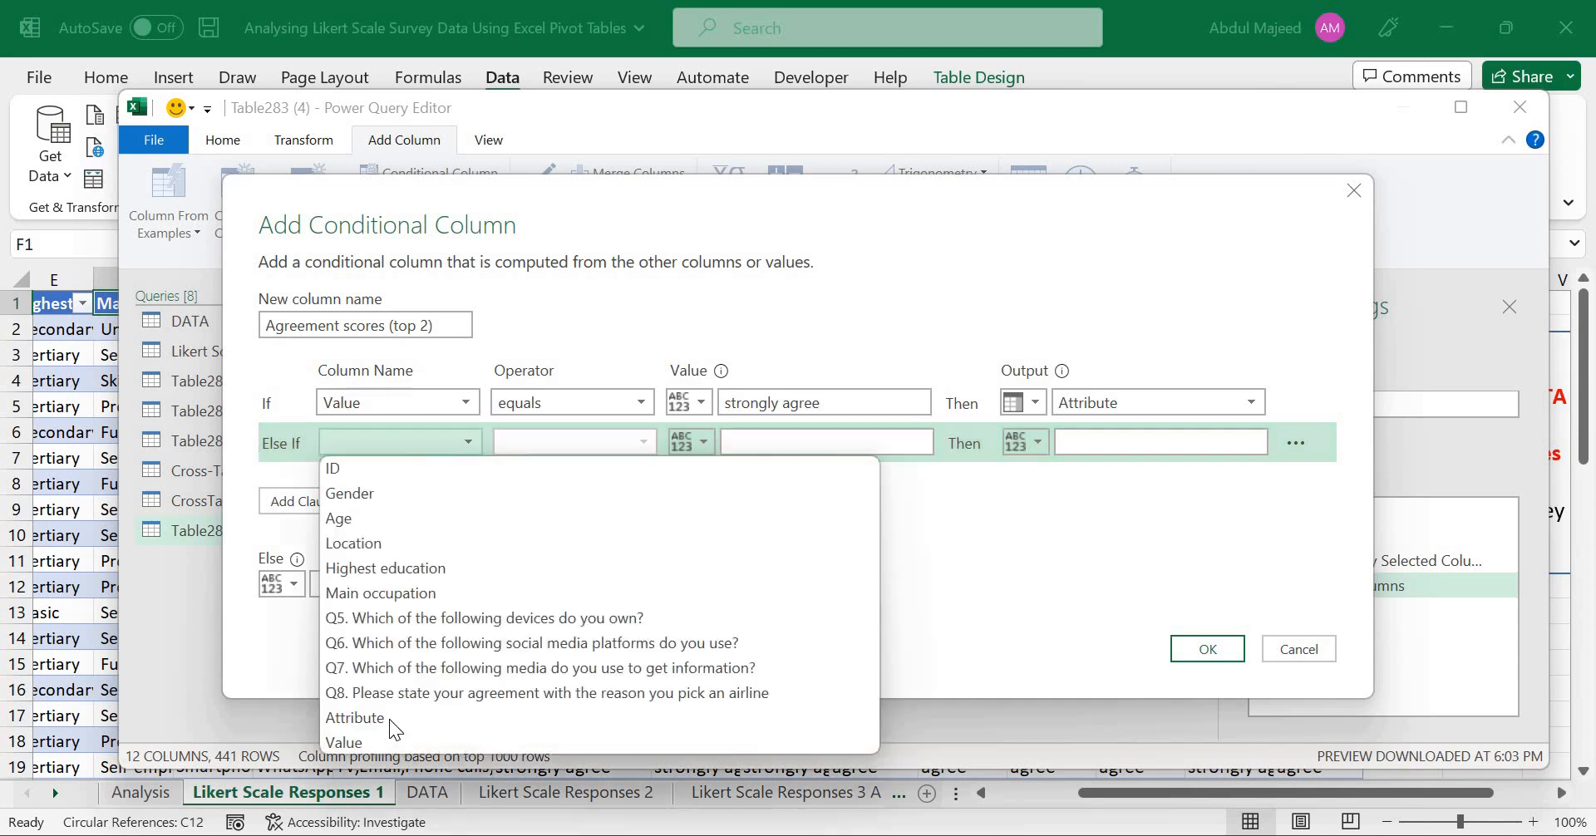
click(382, 742)
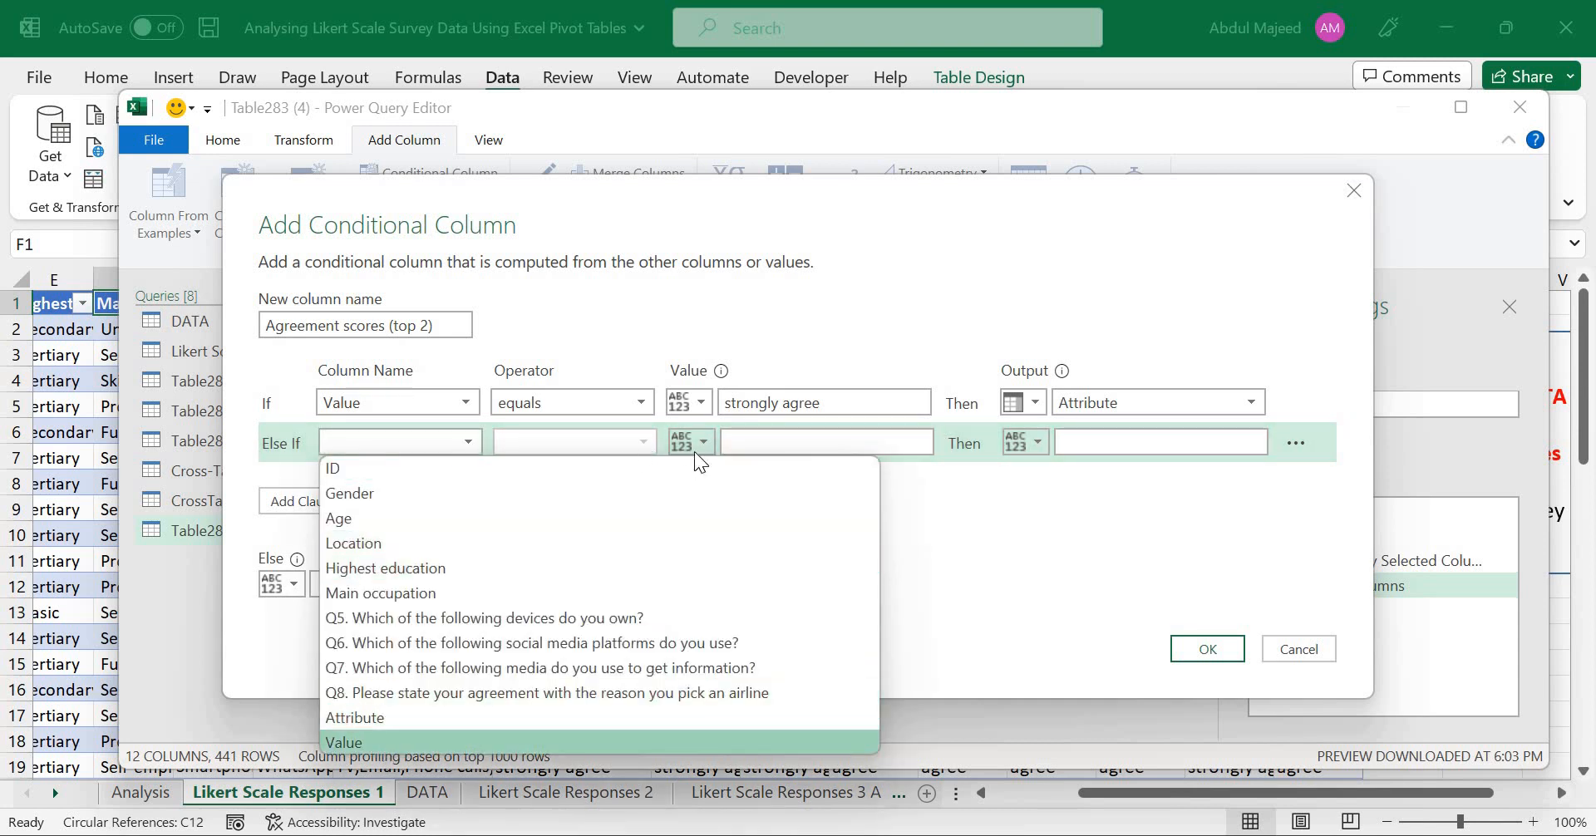
click(762, 442)
text(agree)
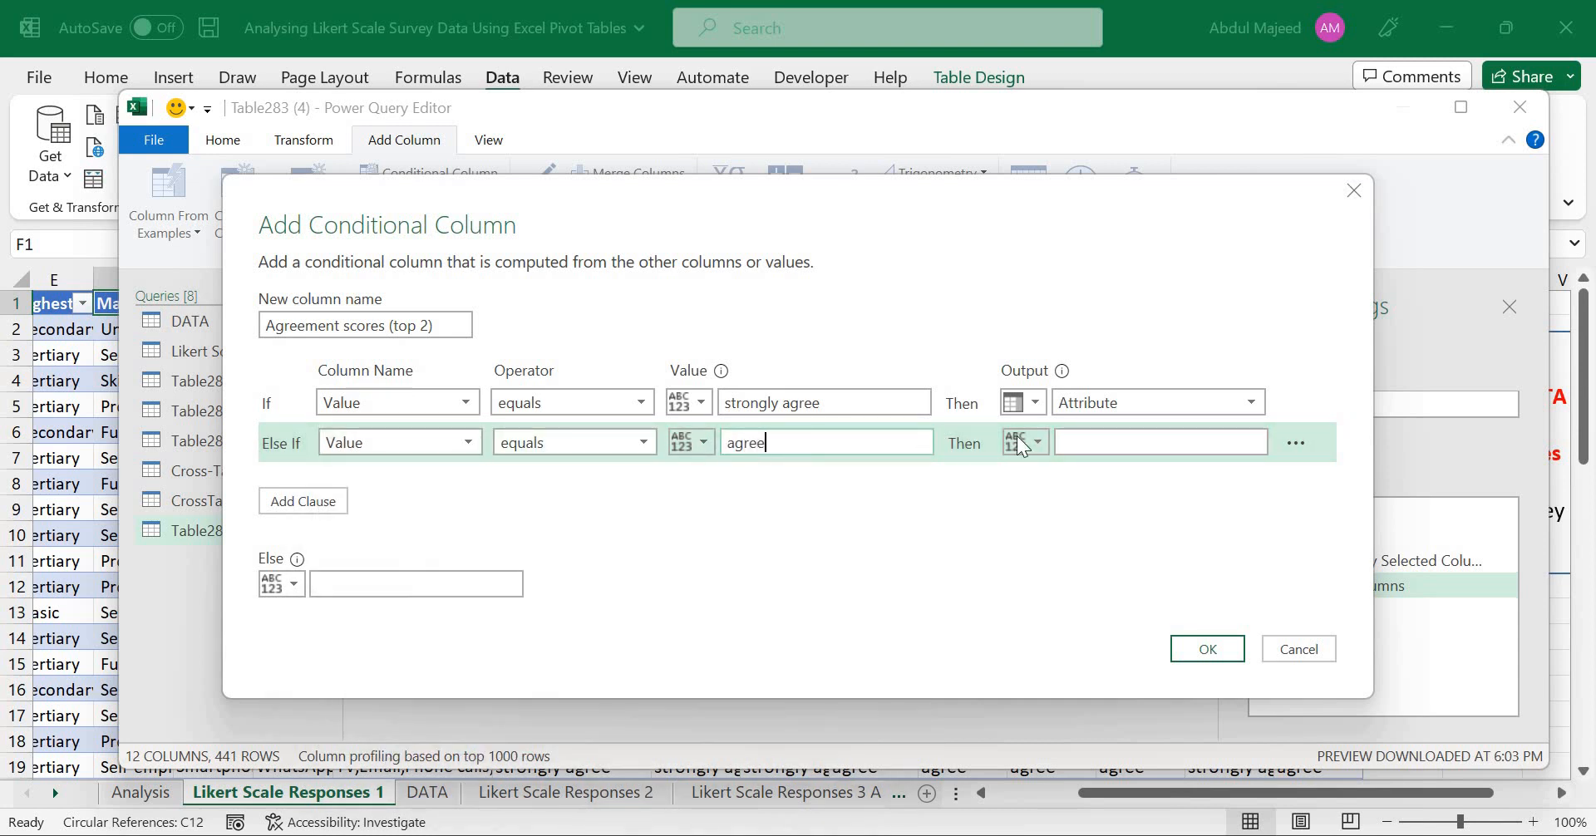
- Have the "agree" clause return the Attribute column and create the conditional column
click(1035, 443)
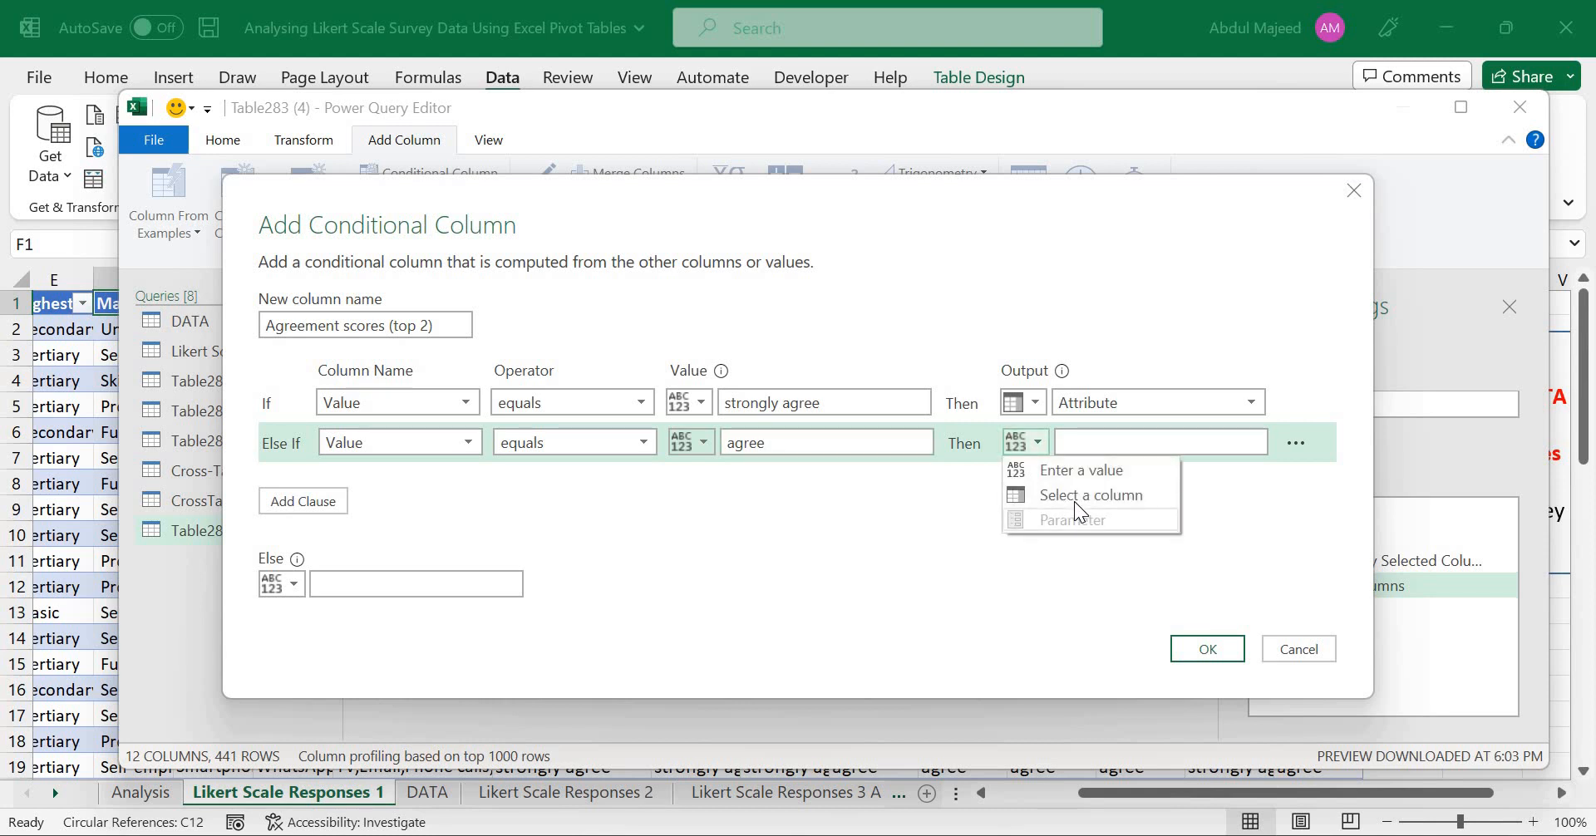
click(1091, 494)
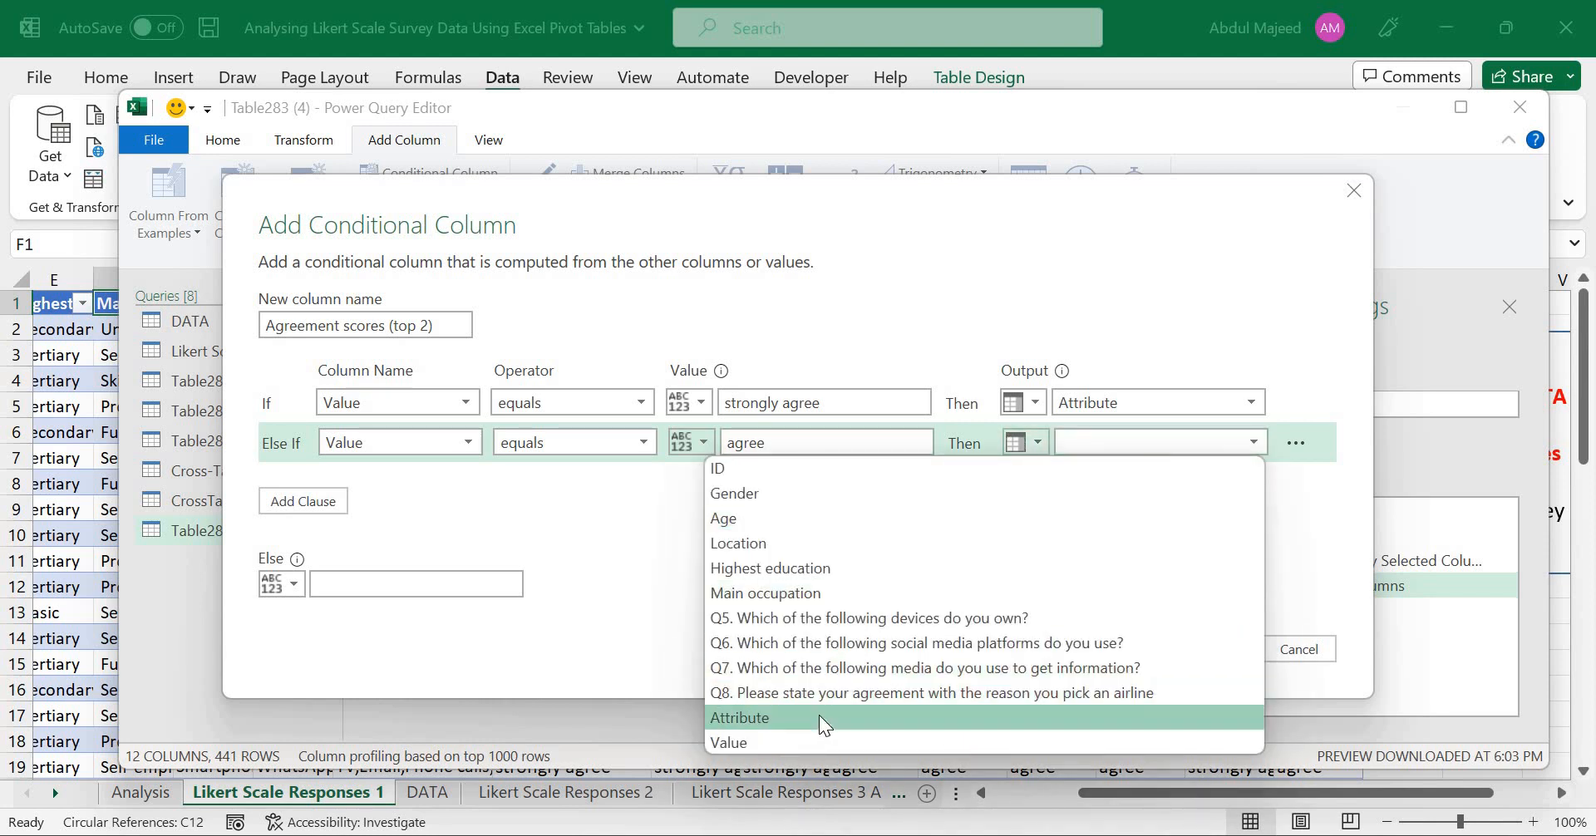
click(820, 716)
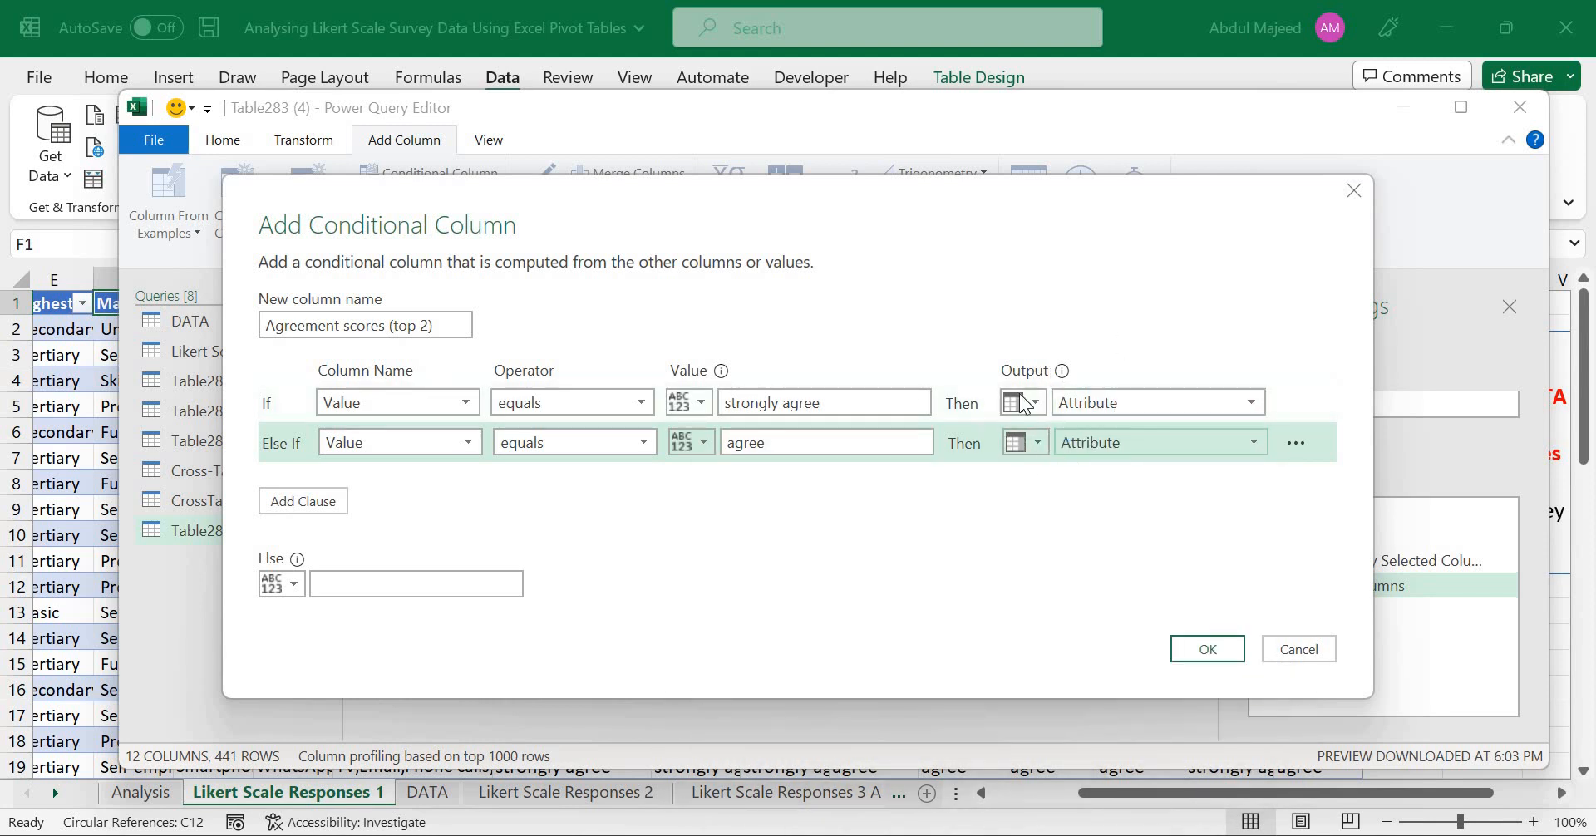
click(1202, 648)
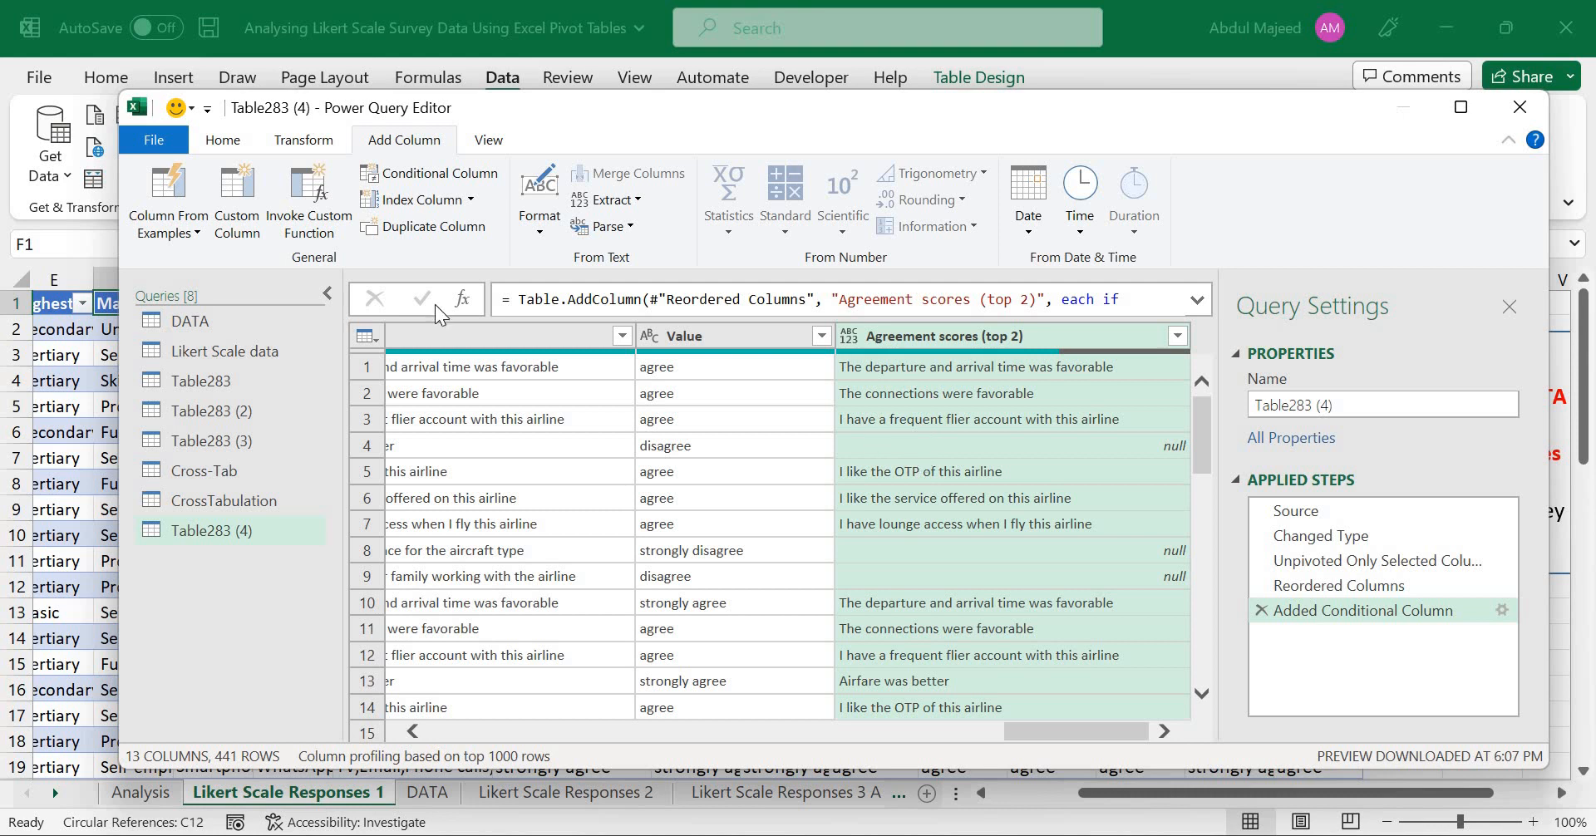
- Load the query as a PivotTable Report on an existing worksheet, with the data added to the Data Model
click(223, 148)
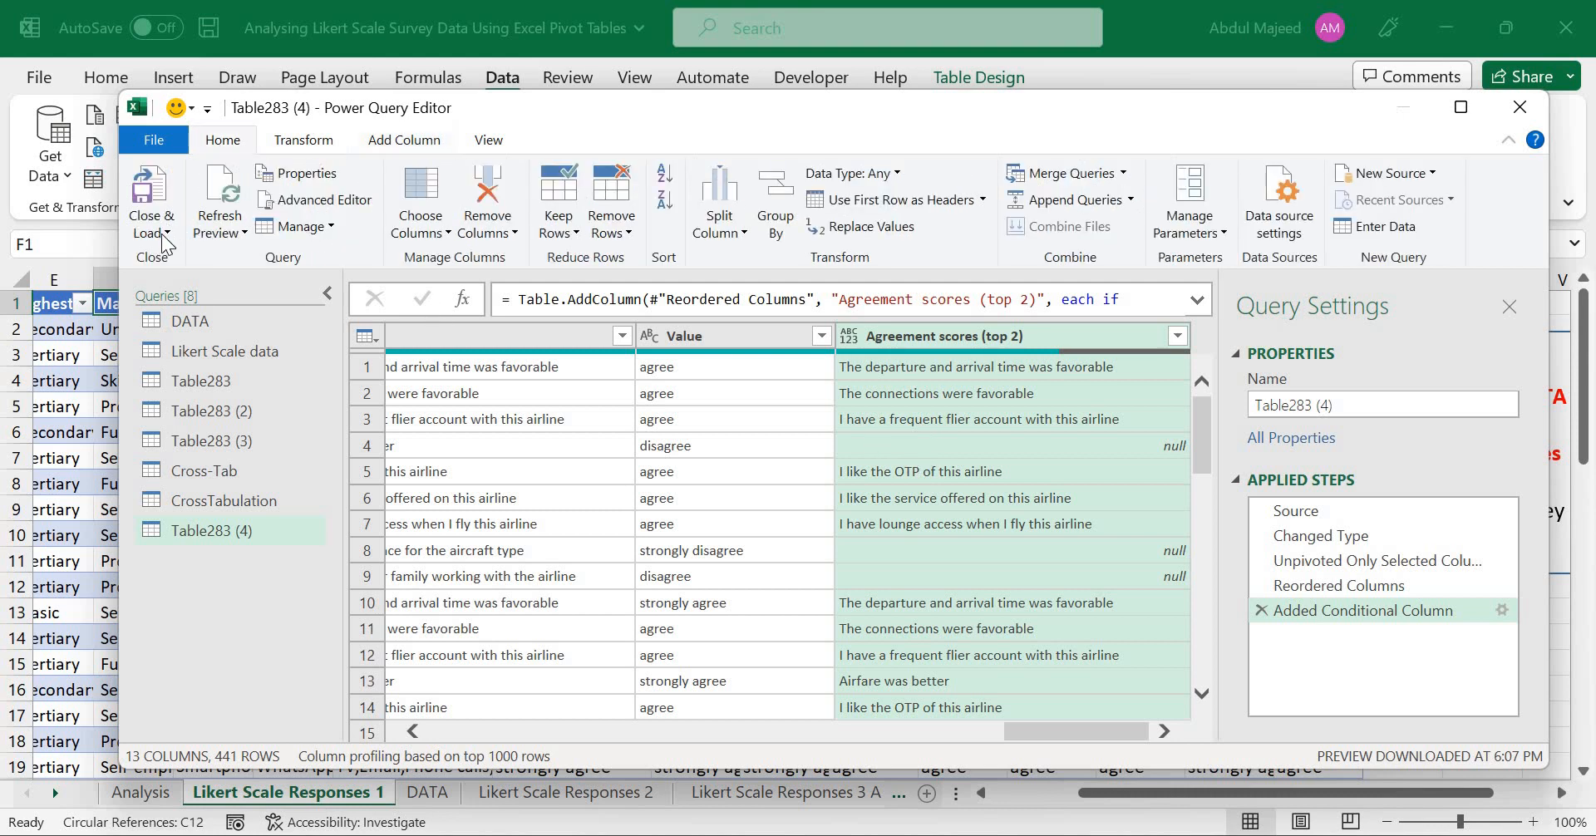
click(166, 235)
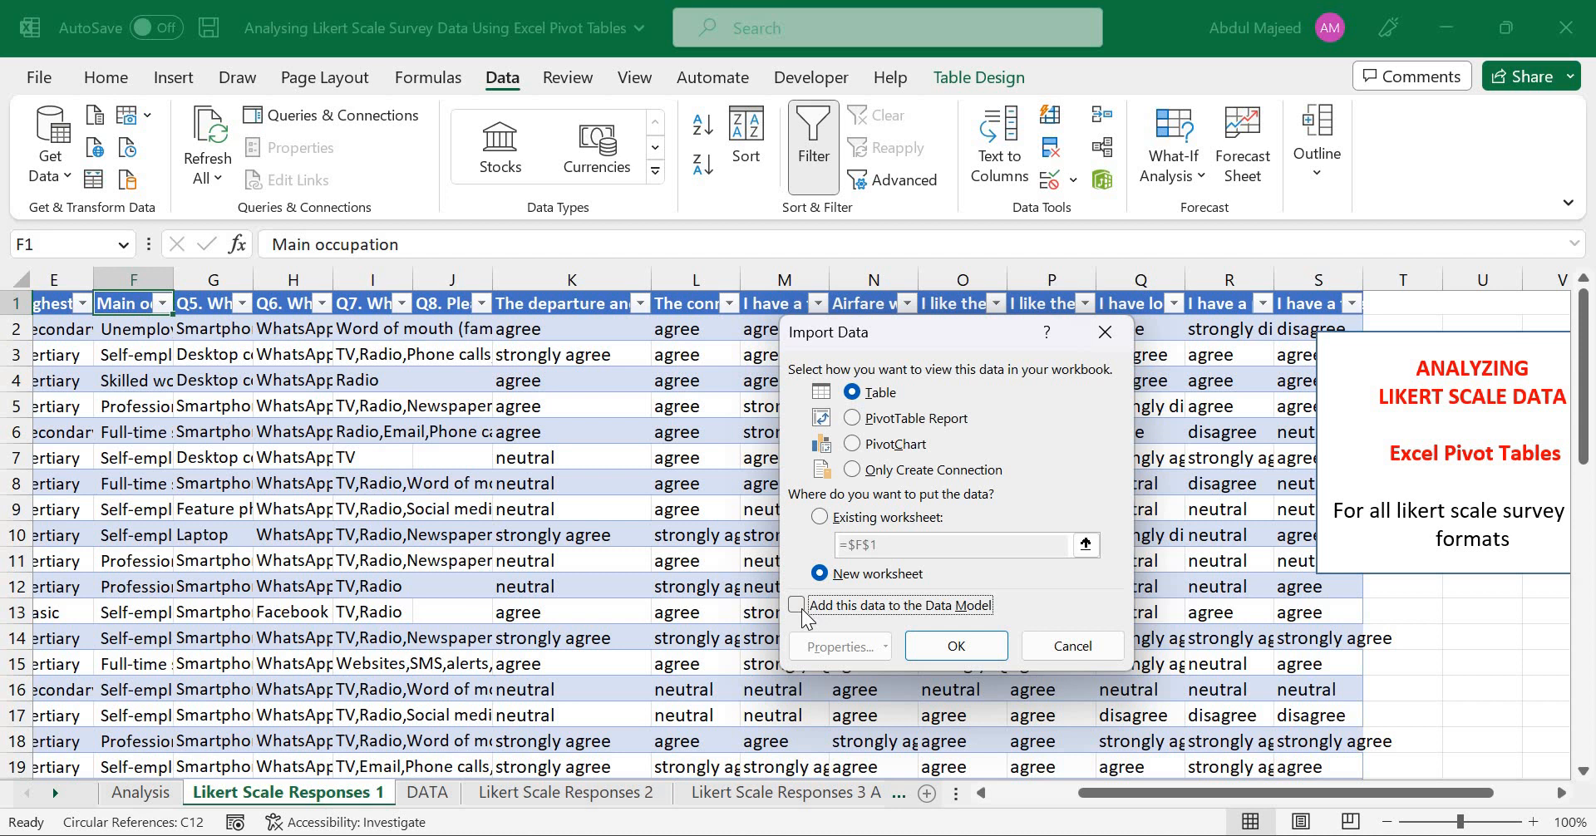
click(800, 611)
click(820, 517)
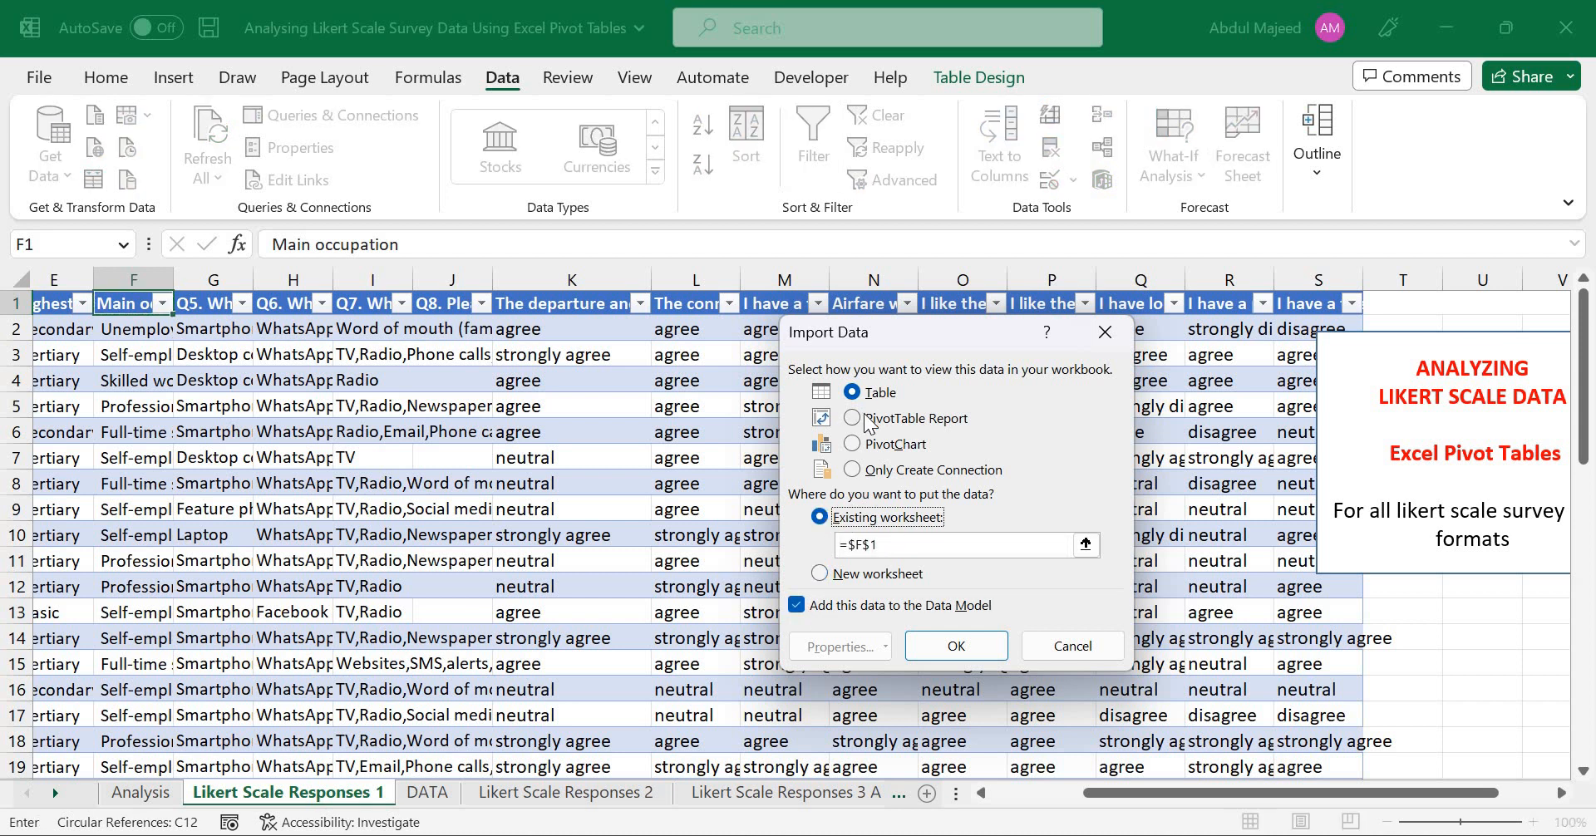
click(869, 419)
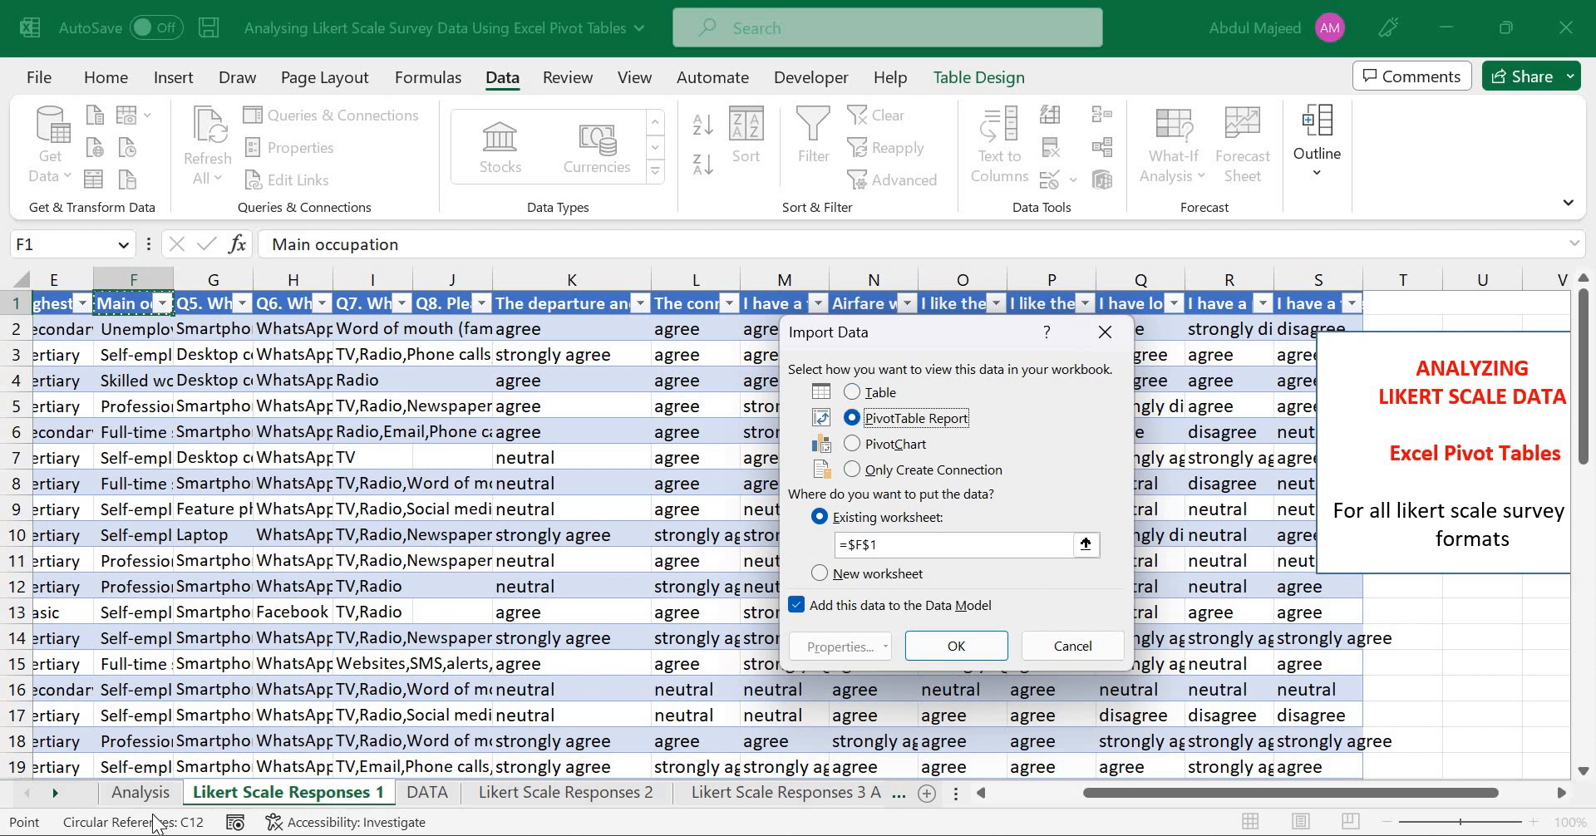
- Set the PivotTable destination to cell A99 on the DATA sheet, beneath the existing tables, and complete the import
click(133, 792)
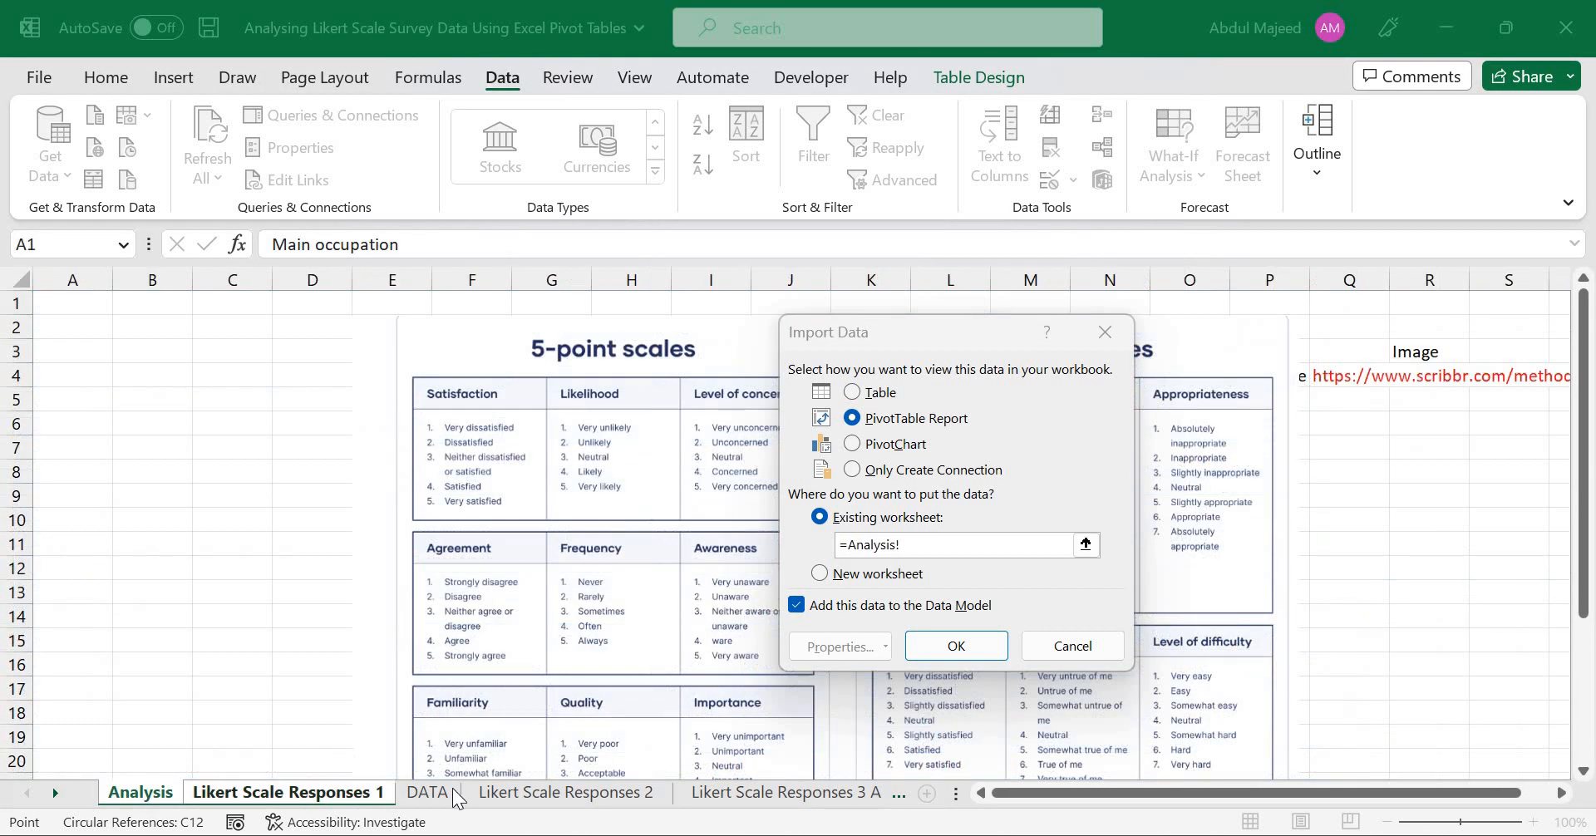
click(429, 794)
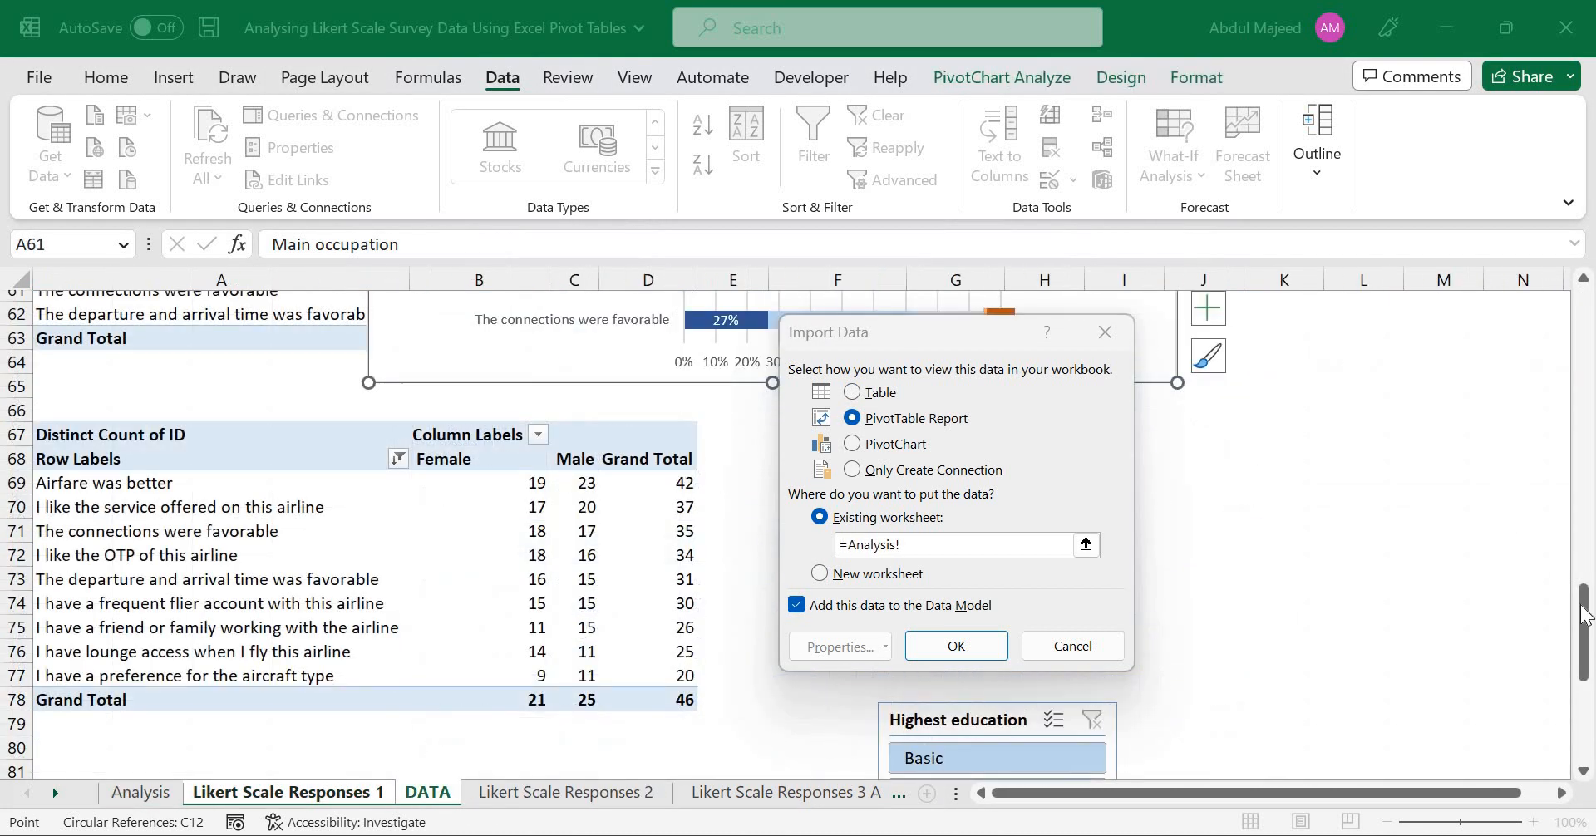
drag(1586, 677, 1586, 758)
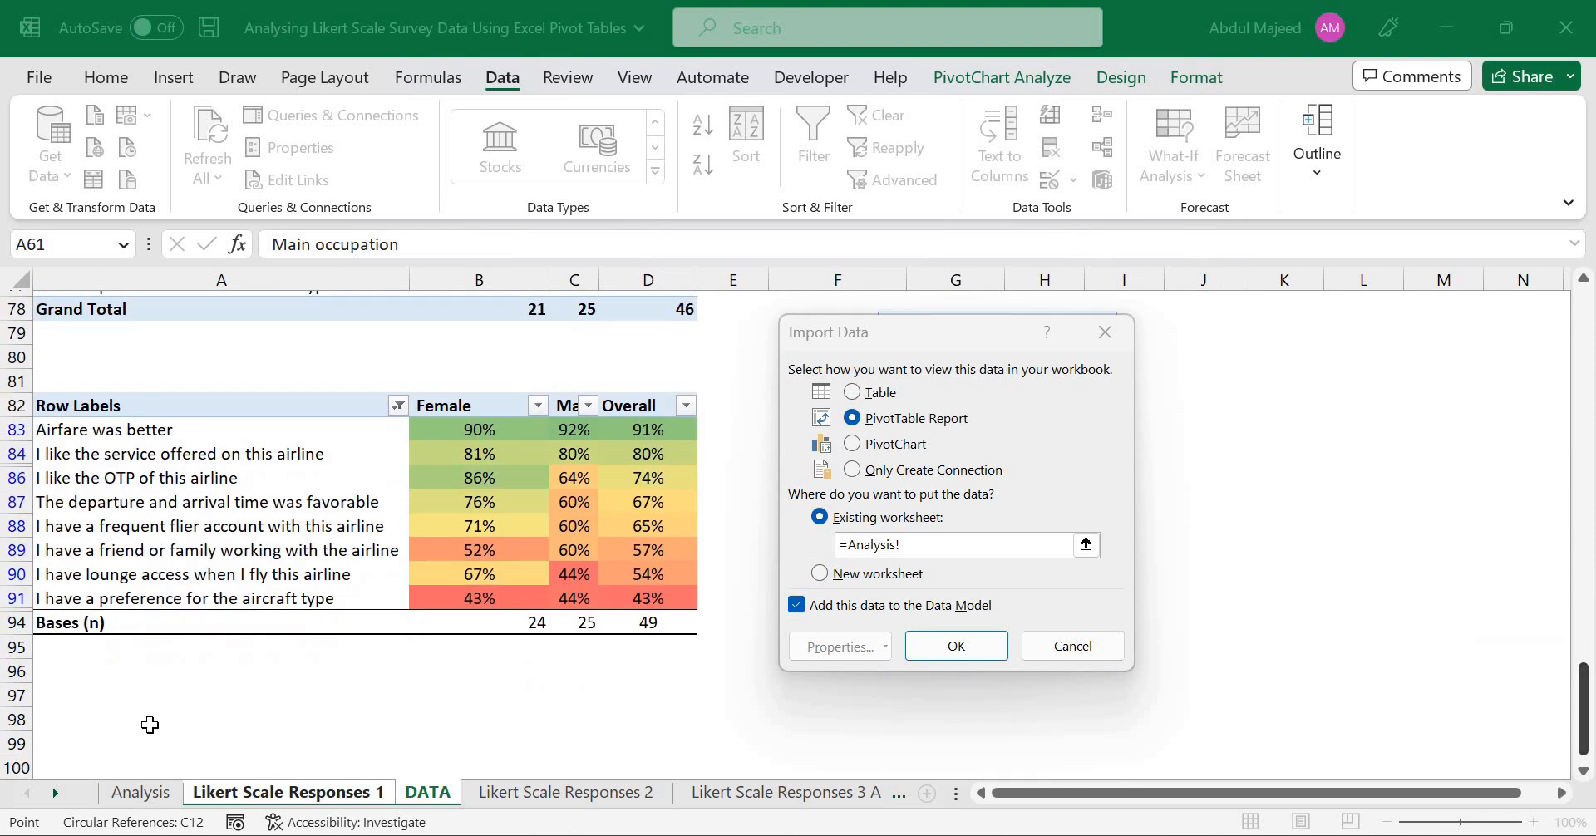
click(135, 731)
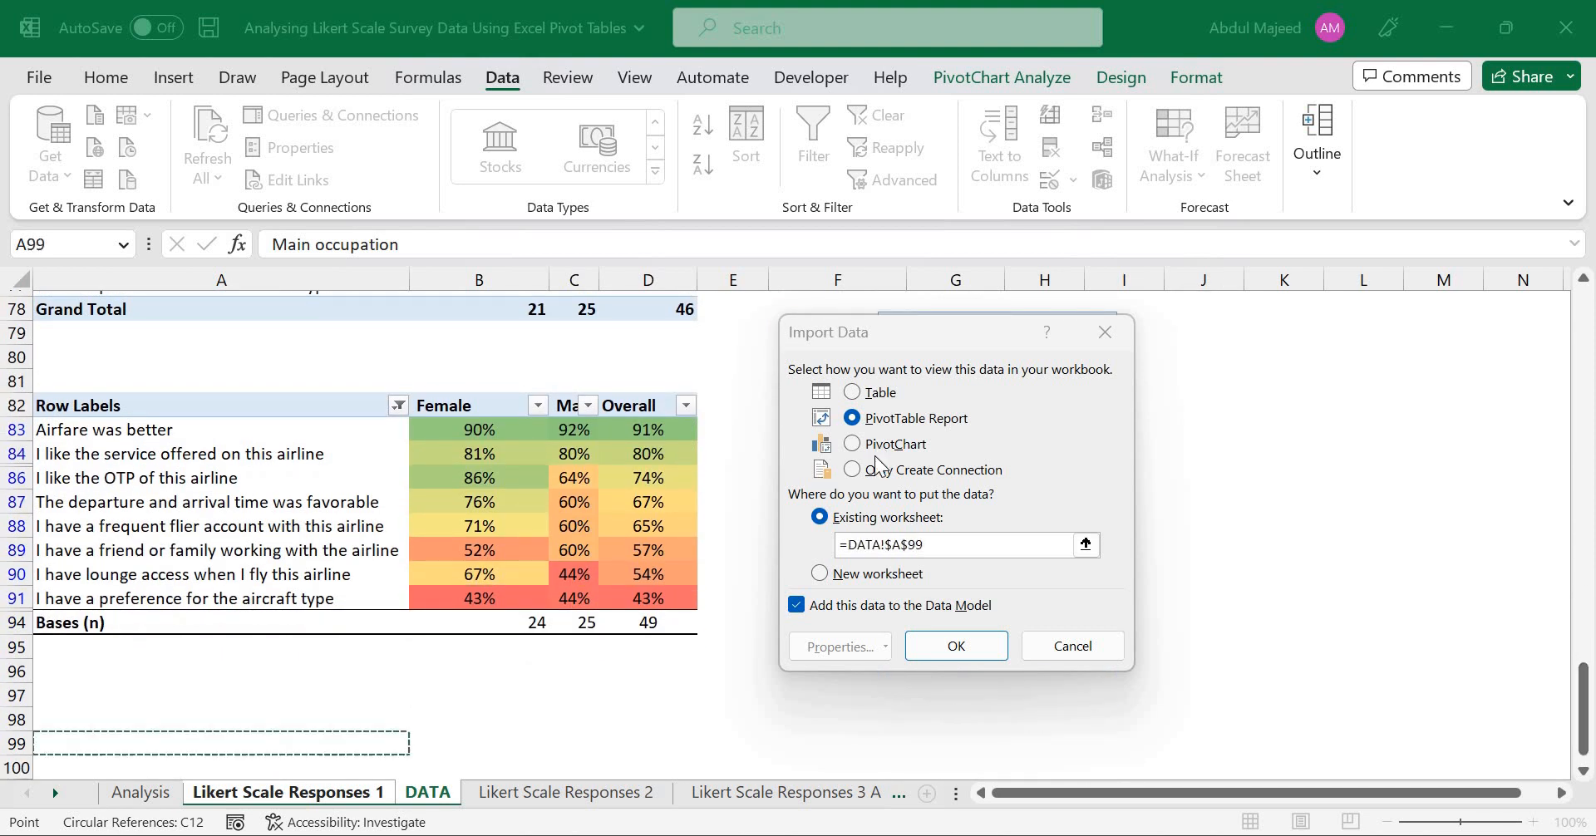
click(934, 643)
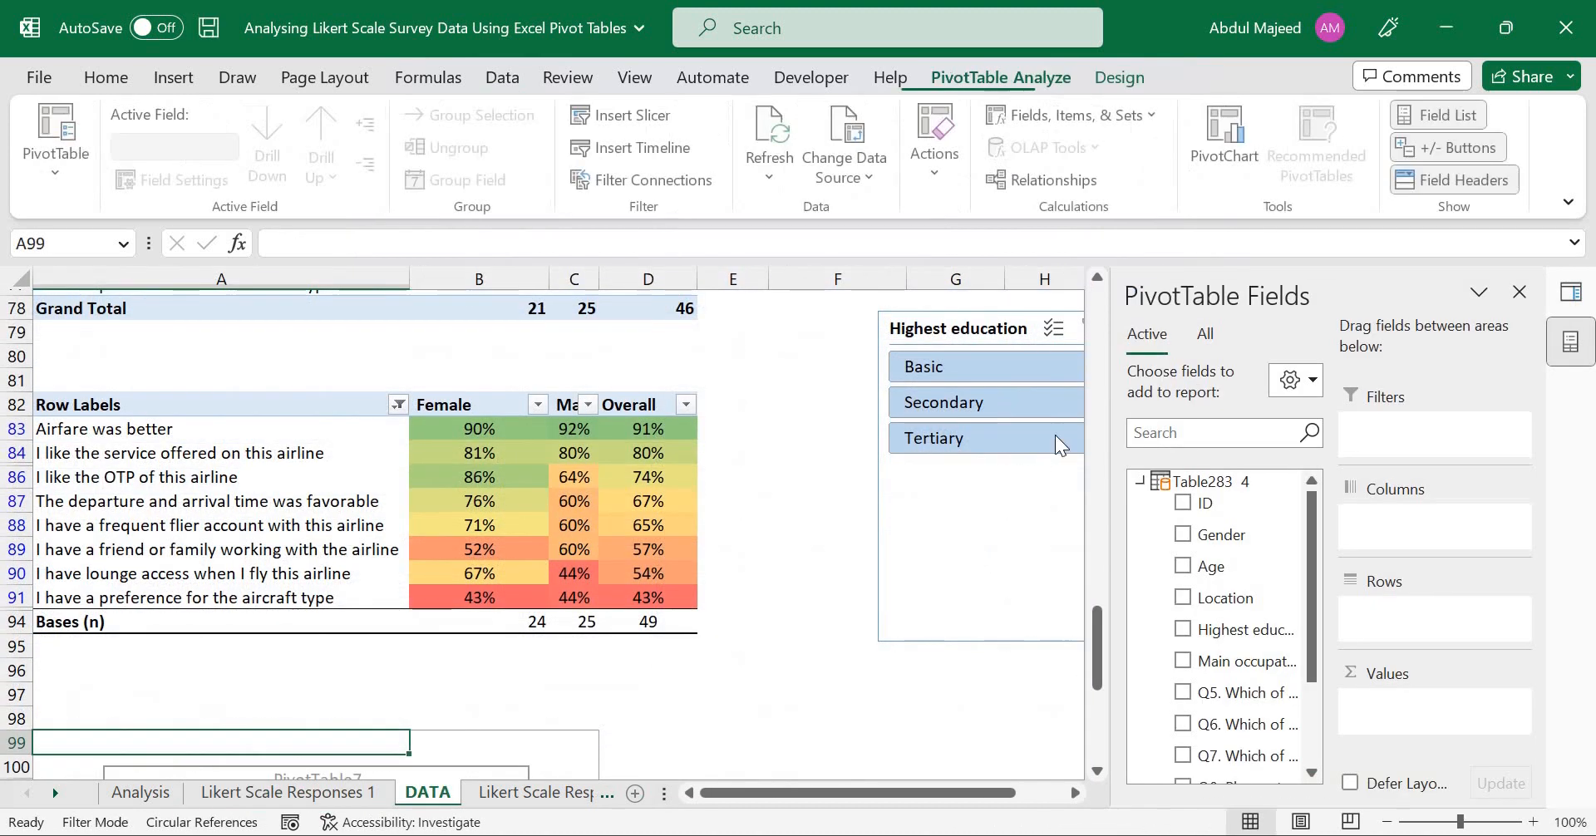
- Lay out the new PivotTable with Agreement scores (top 2) in rows, Gender in columns and ID in values
drag(1094, 640, 1101, 704)
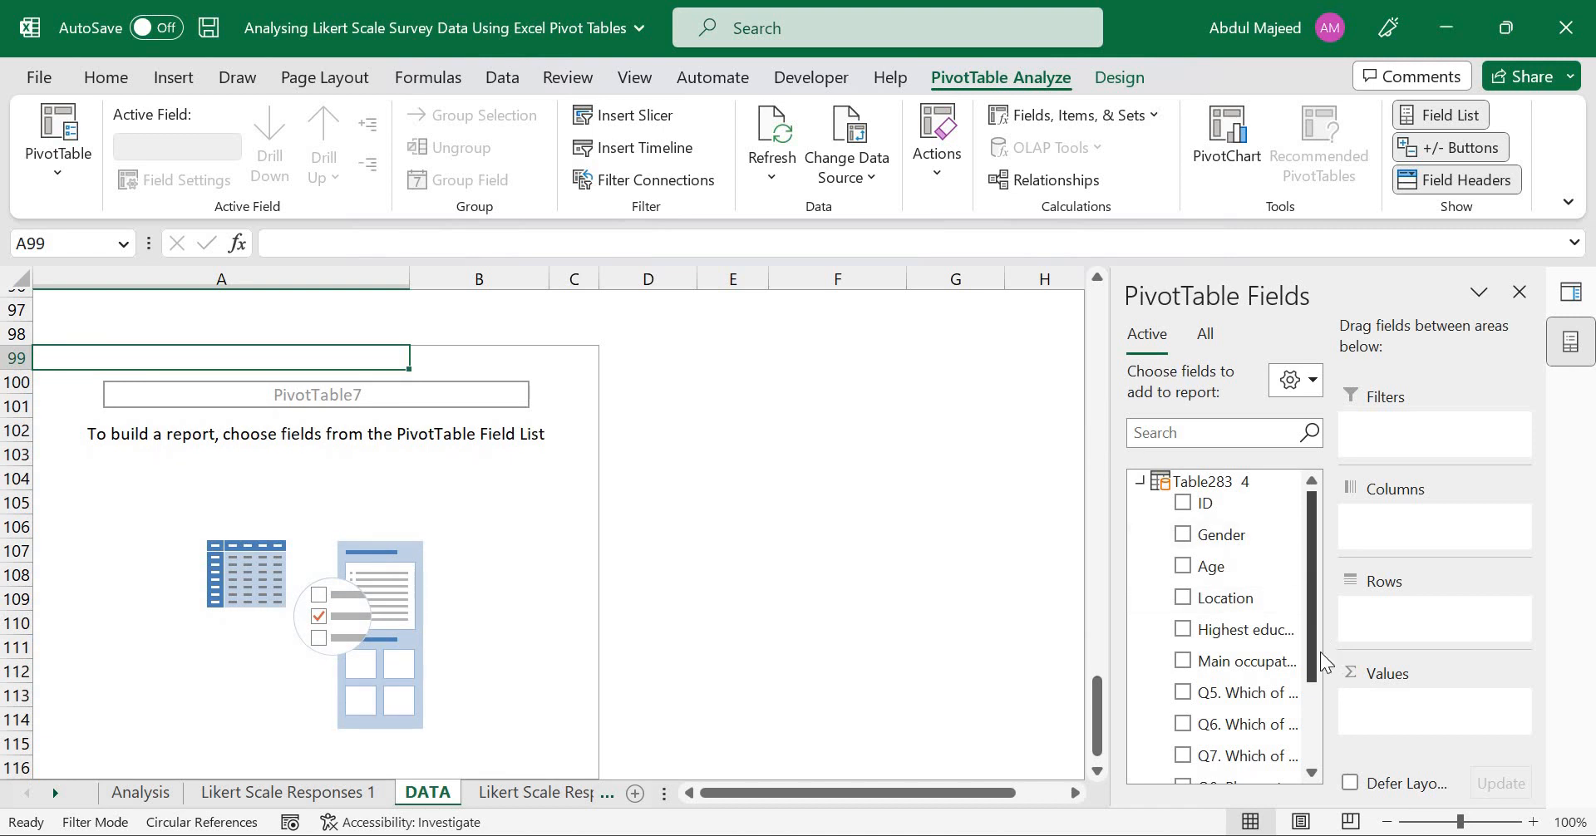
scroll(1320, 661, down, 1)
scroll(1322, 675, down, 3)
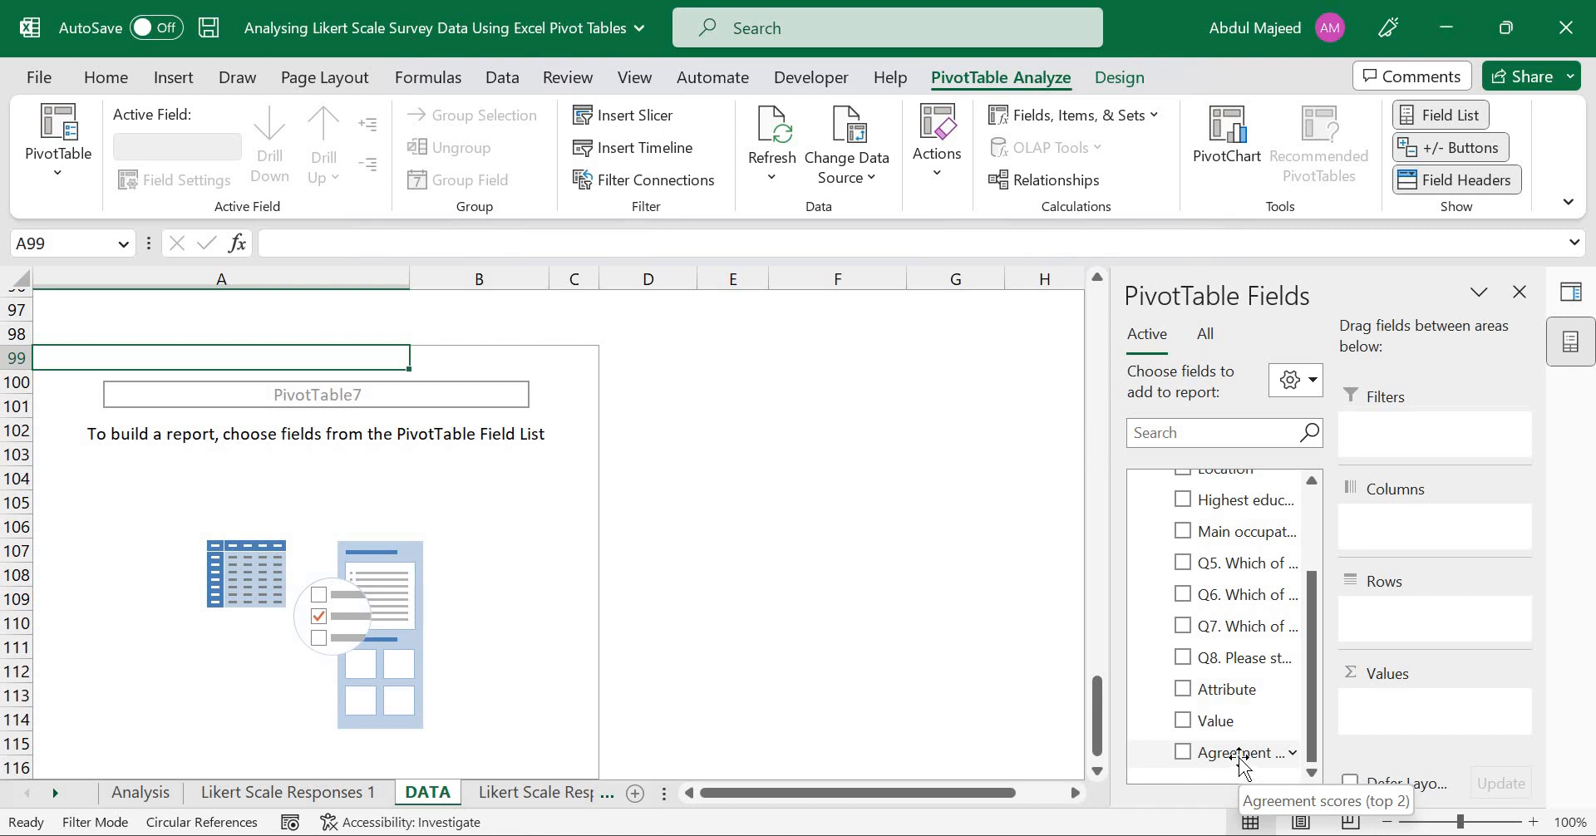
drag(1240, 758, 1383, 628)
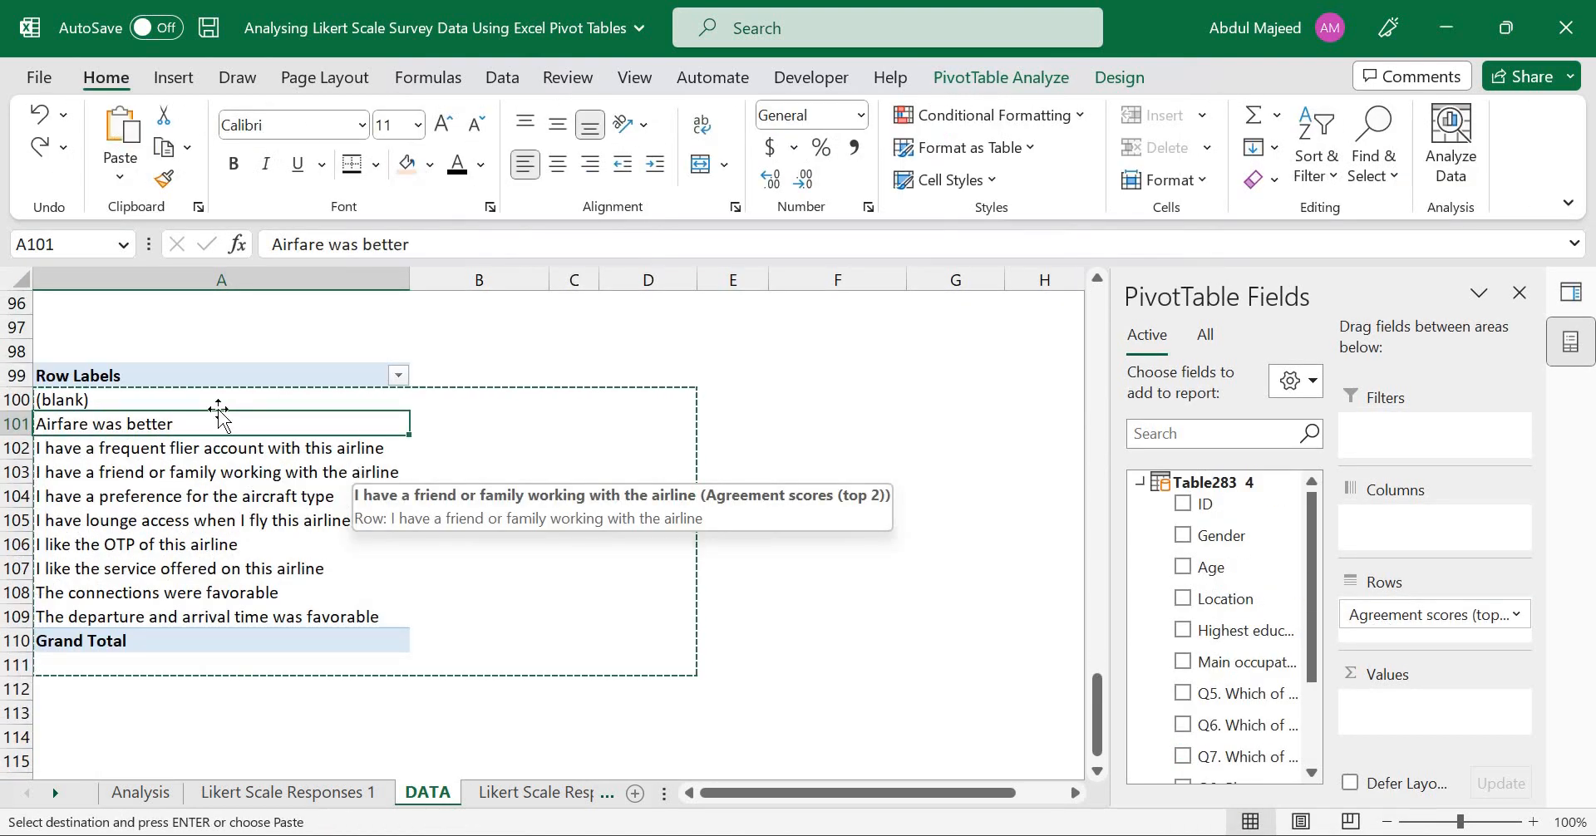
drag(1221, 535, 1405, 518)
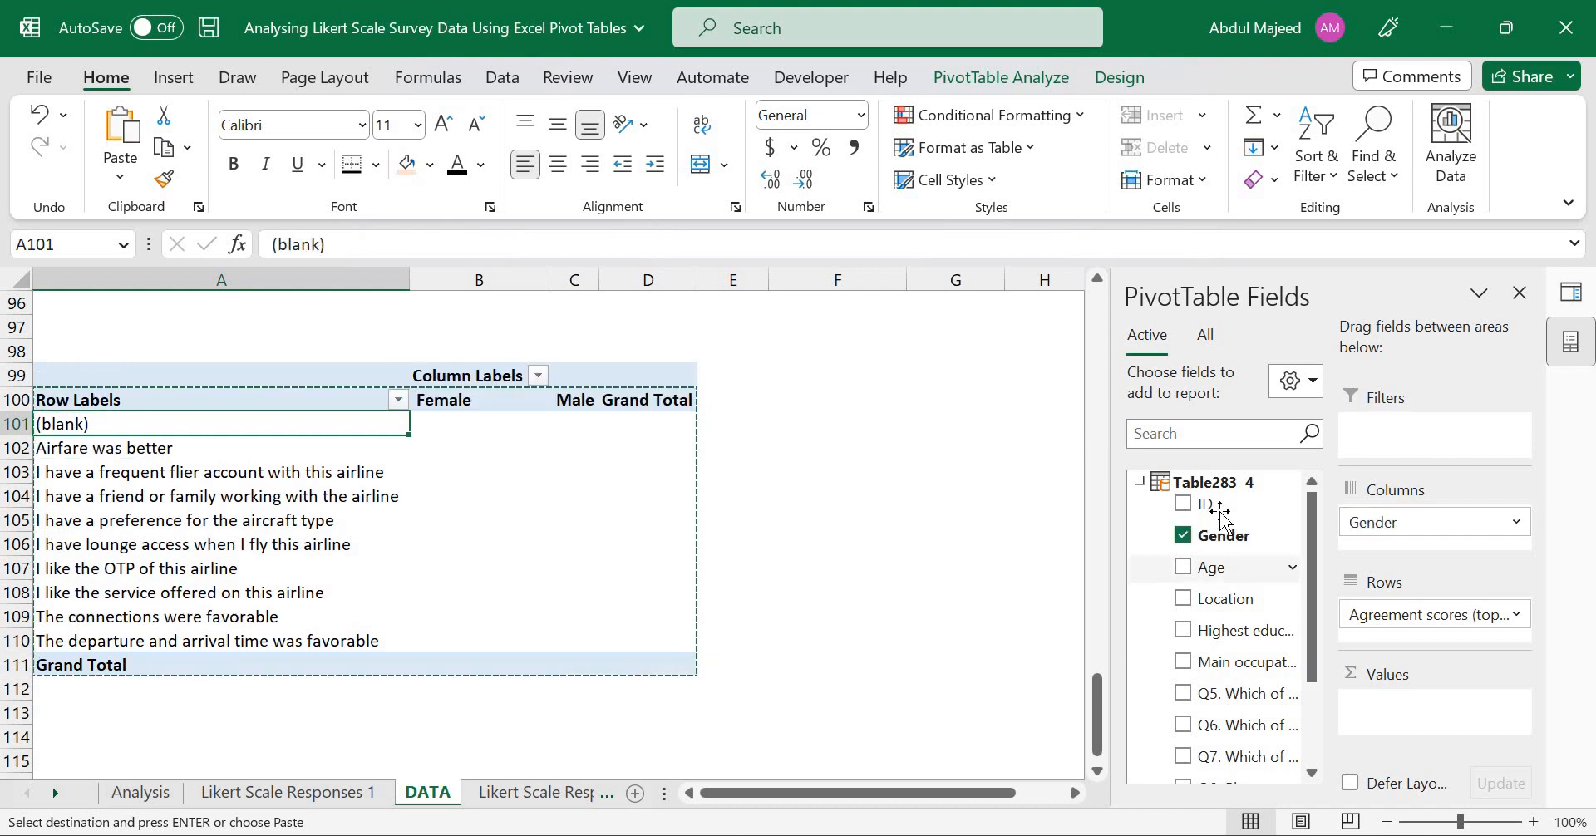
drag(1221, 516, 1389, 702)
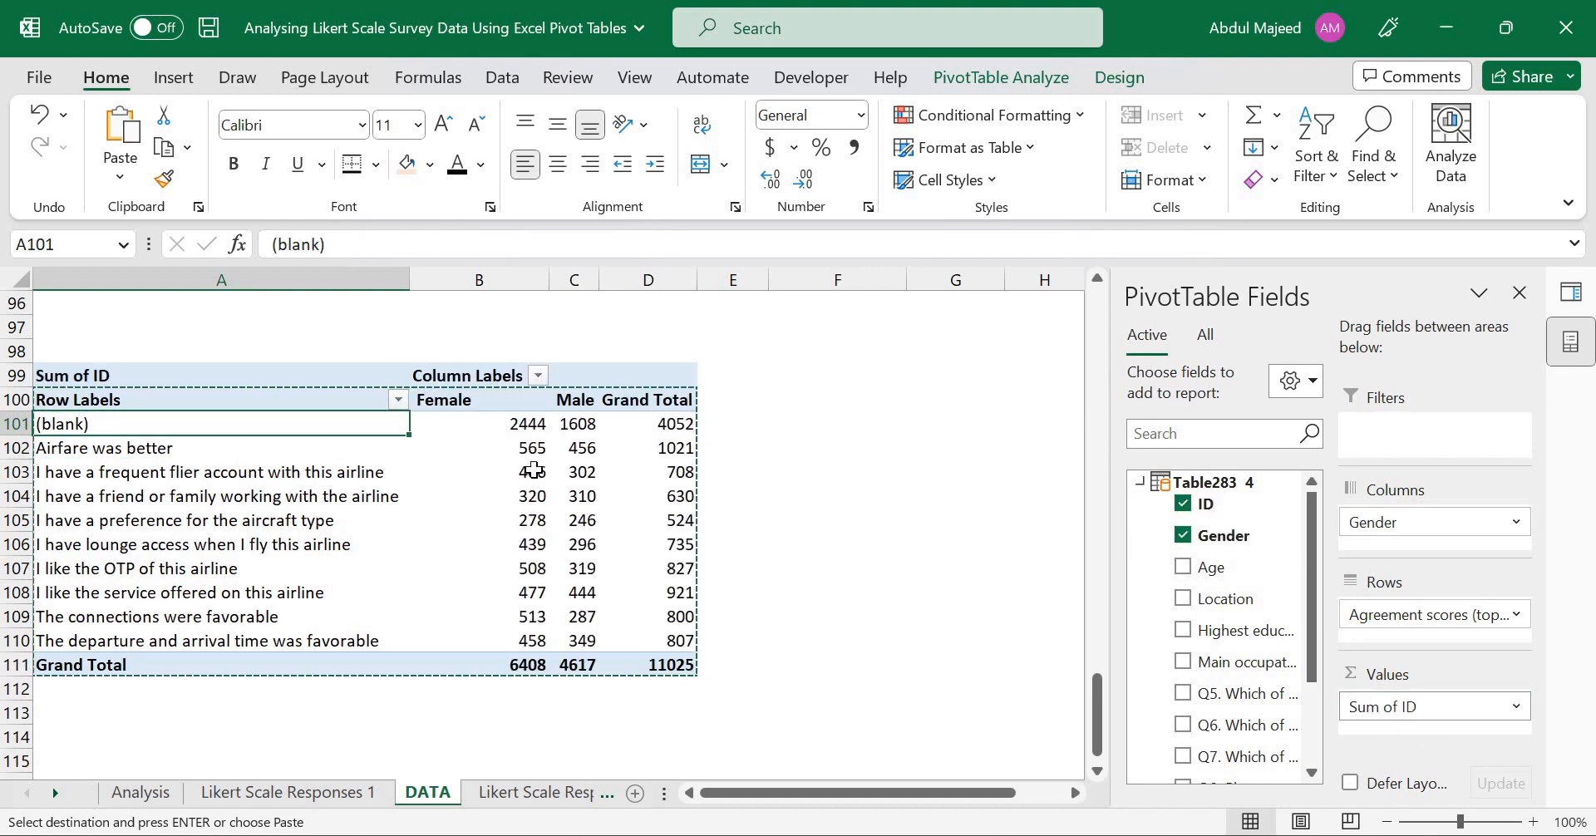
- Summarize the PivotTable's ID values by Distinct Count
right_click(535, 476)
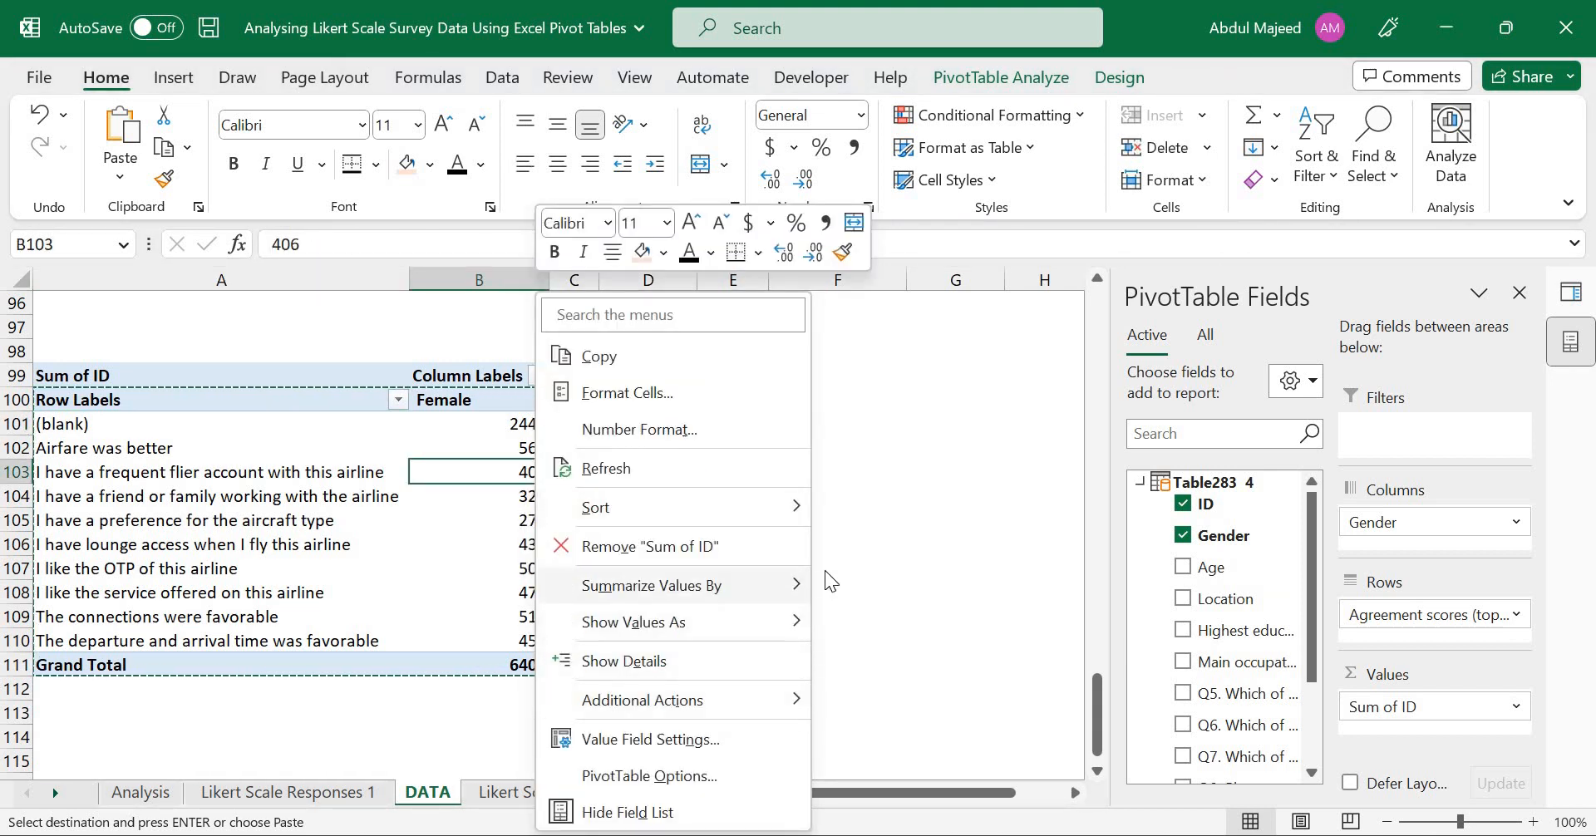
mouse_move(789, 582)
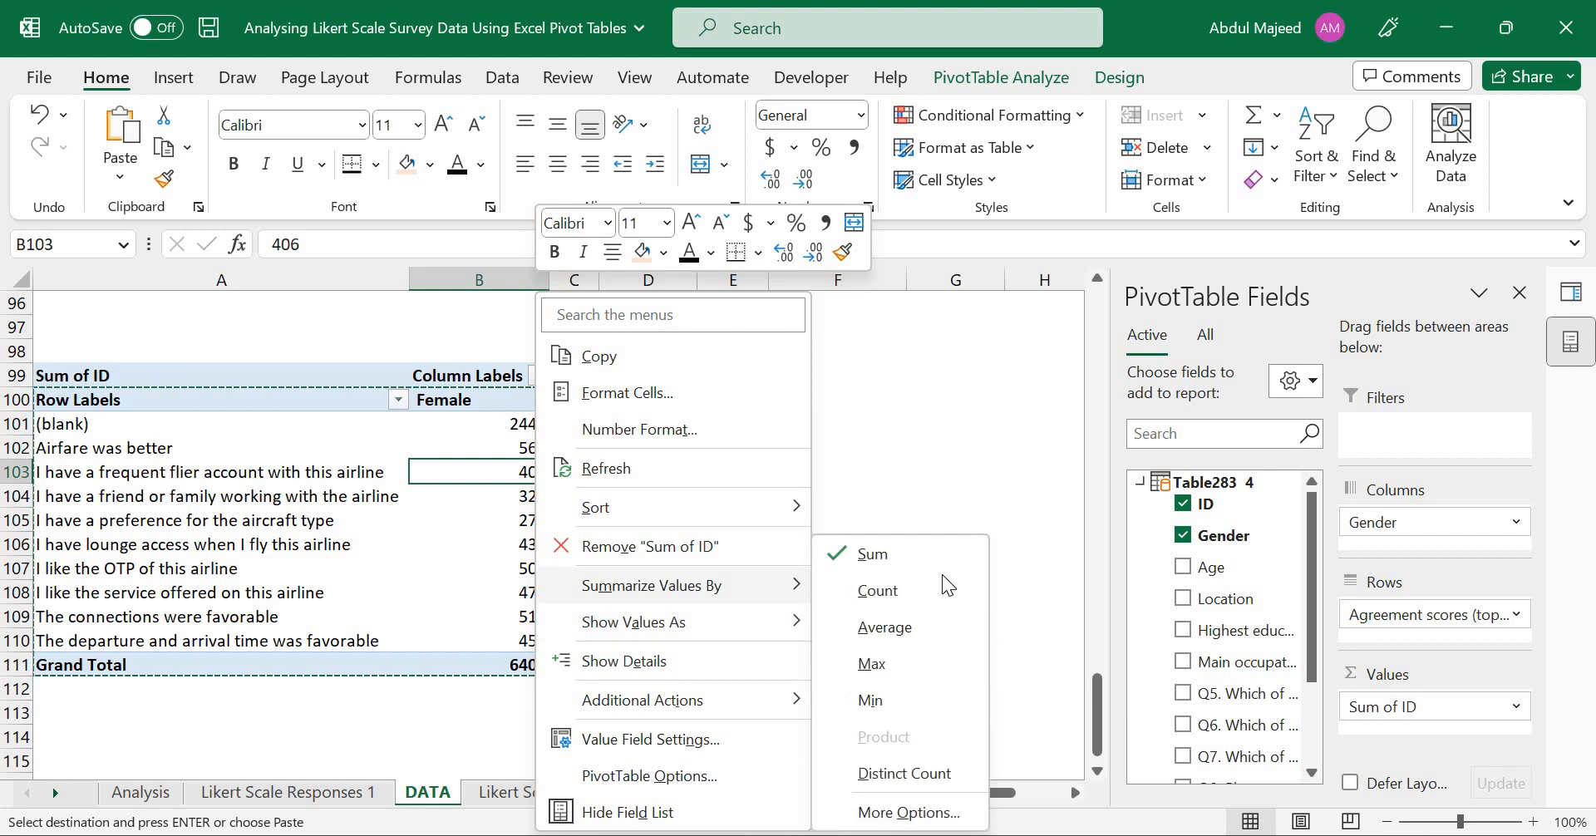
click(881, 773)
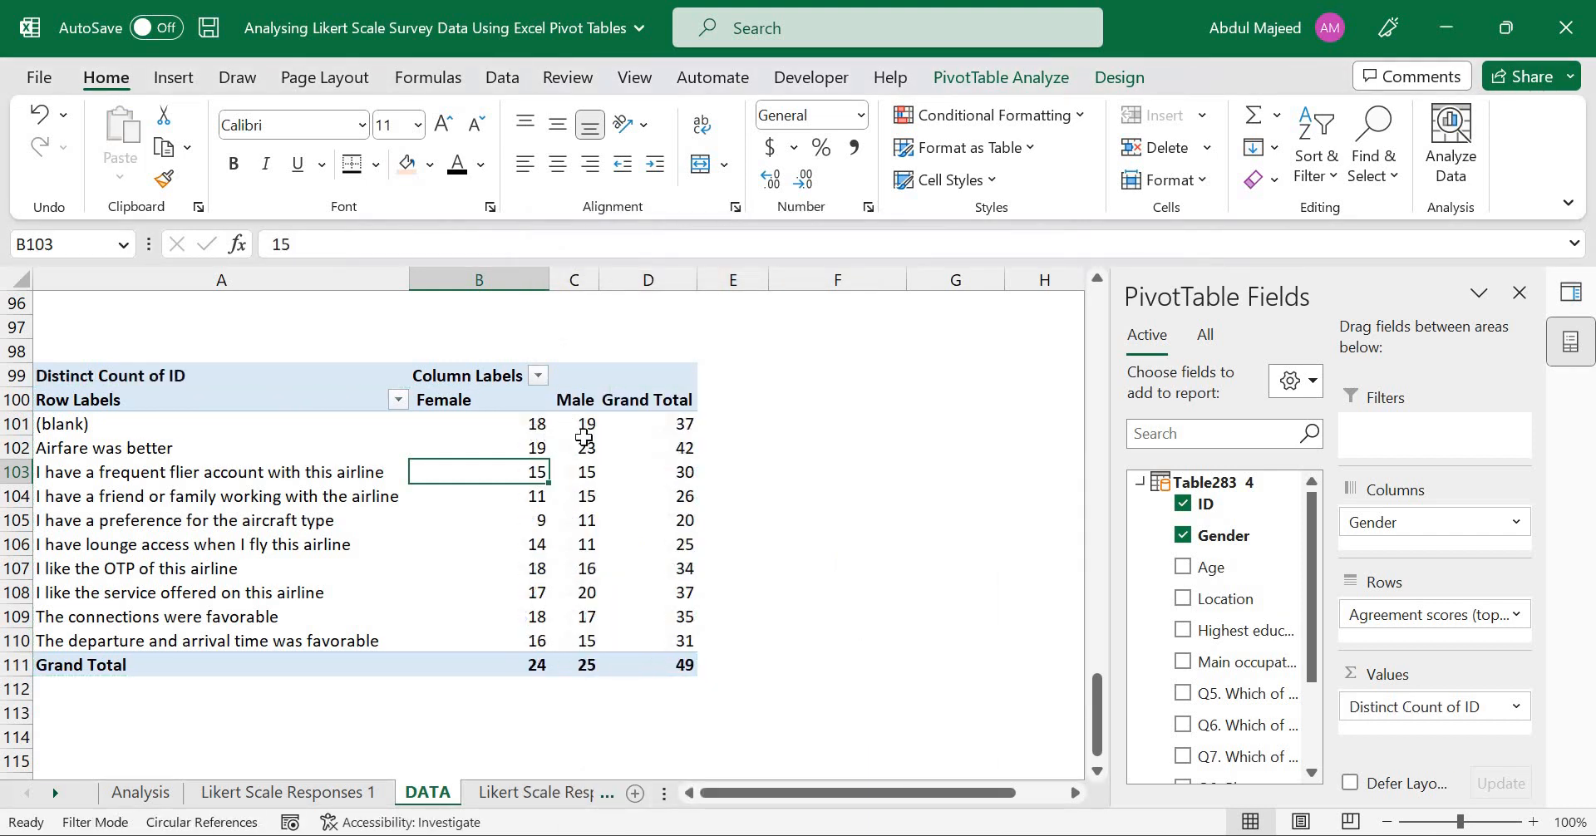
- Sort the PivotTable's statement rows by Grand Total from largest to smallest
click(519, 424)
drag(520, 424, 666, 426)
click(659, 477)
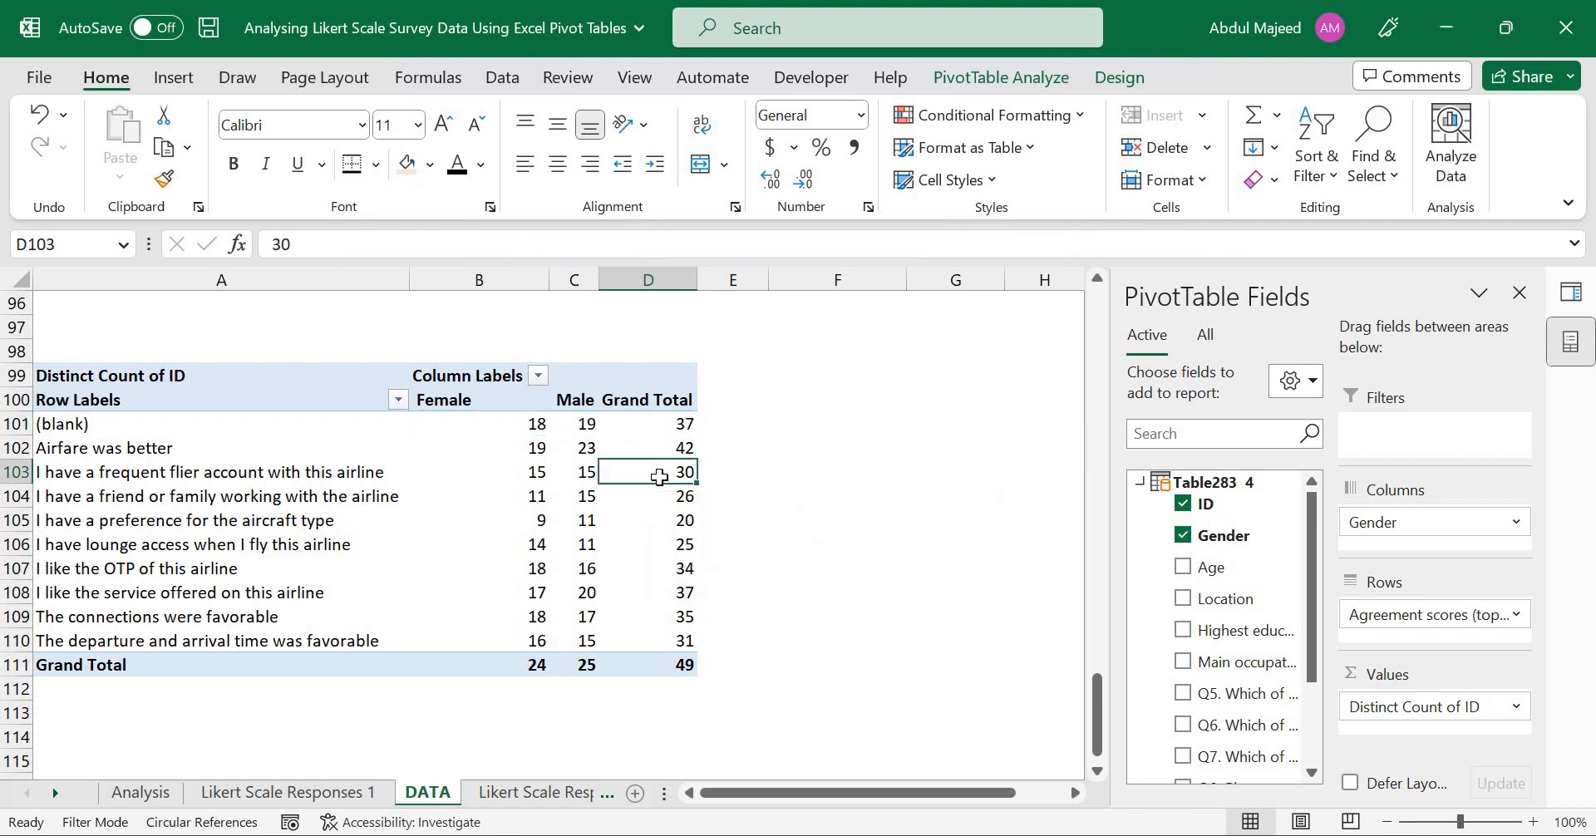
right_click(660, 477)
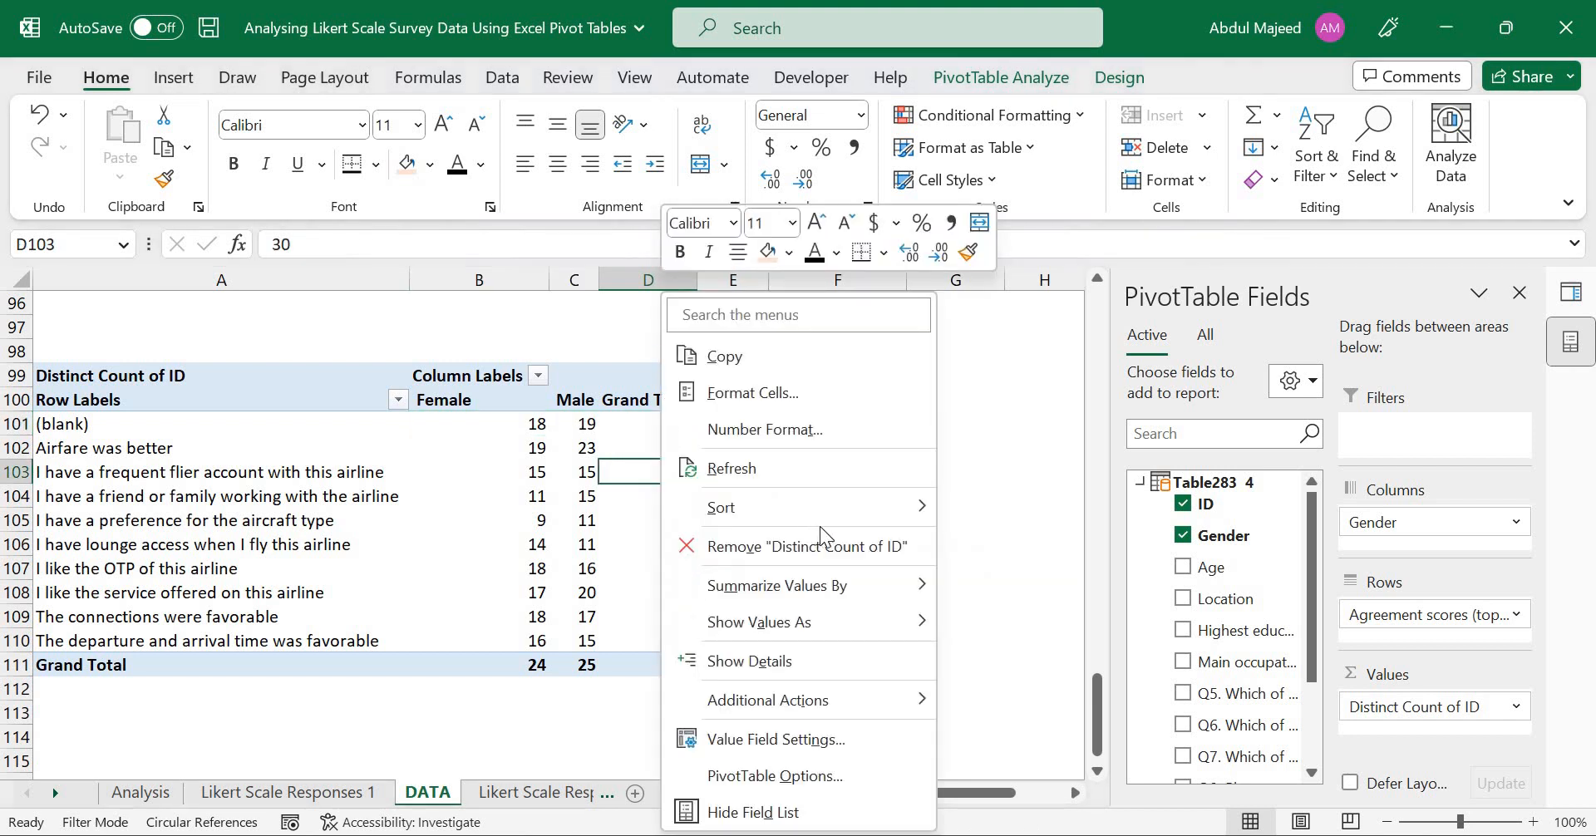
mouse_move(914, 509)
click(1045, 547)
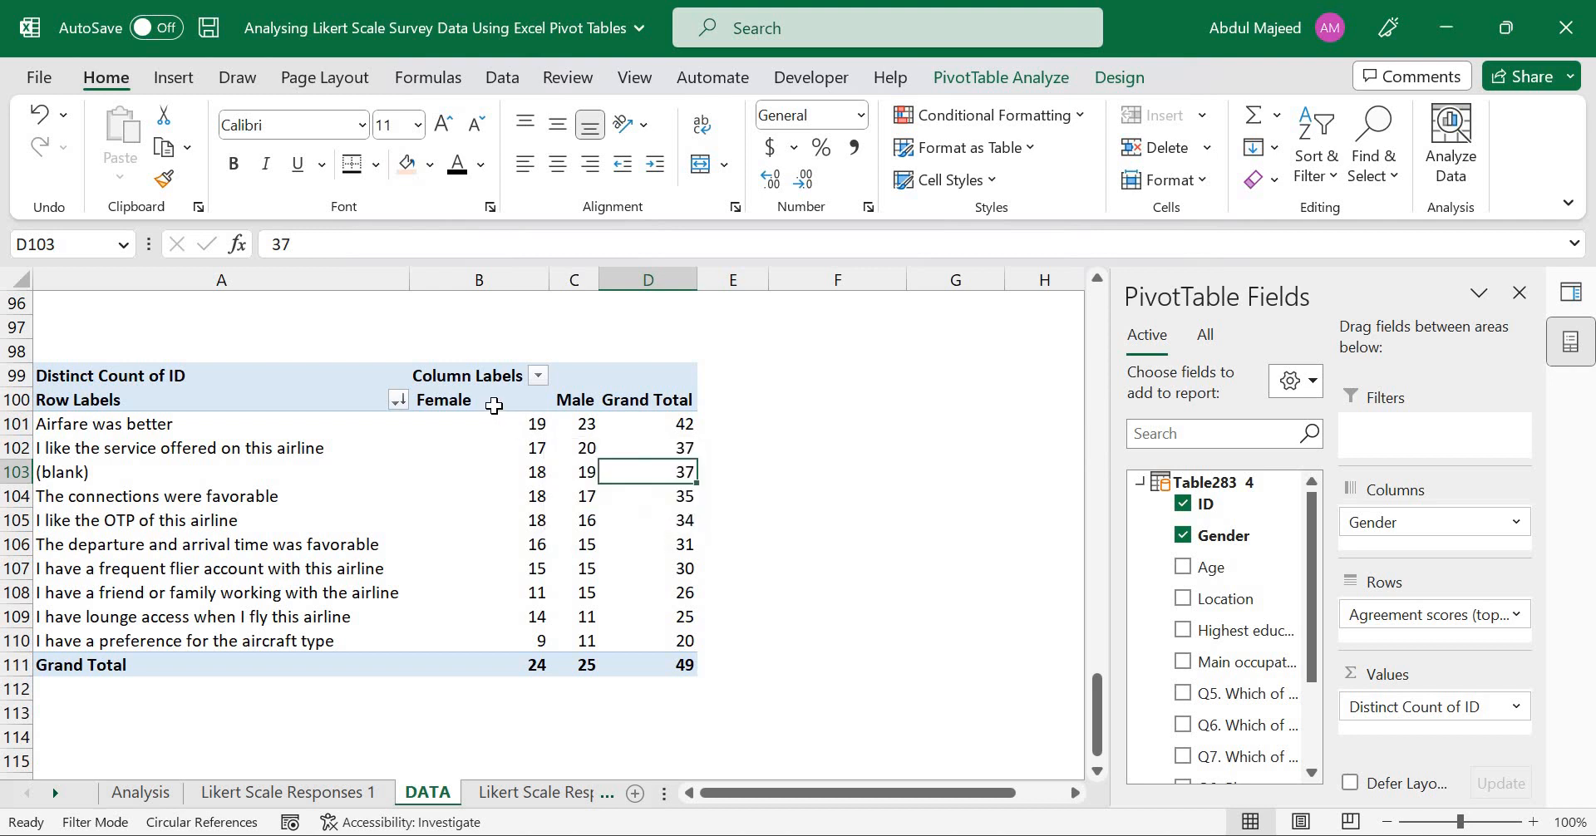
click(511, 452)
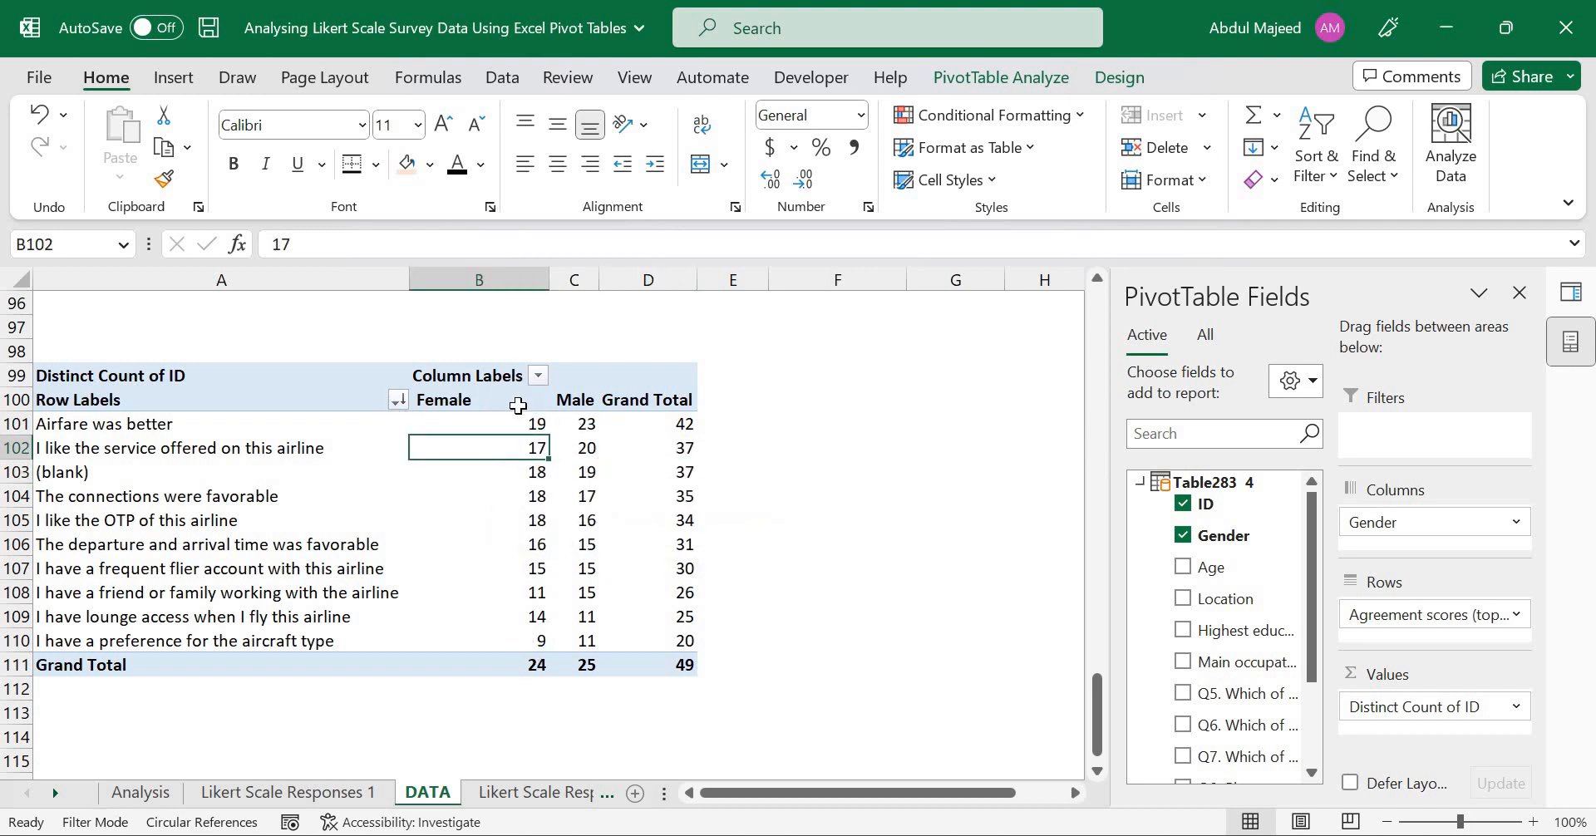
drag(515, 424, 540, 470)
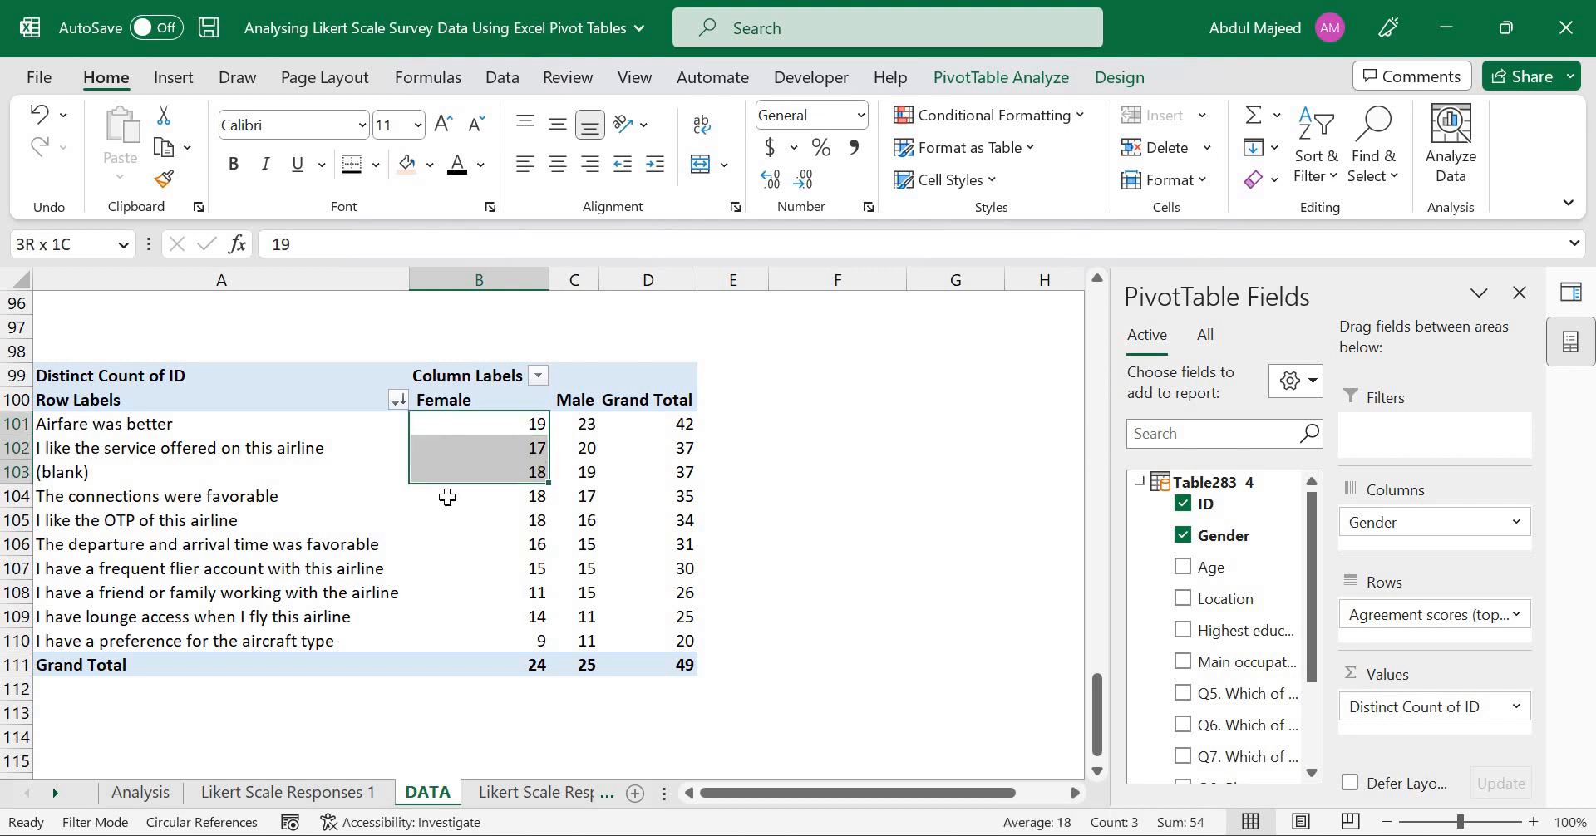
drag(447, 497, 453, 572)
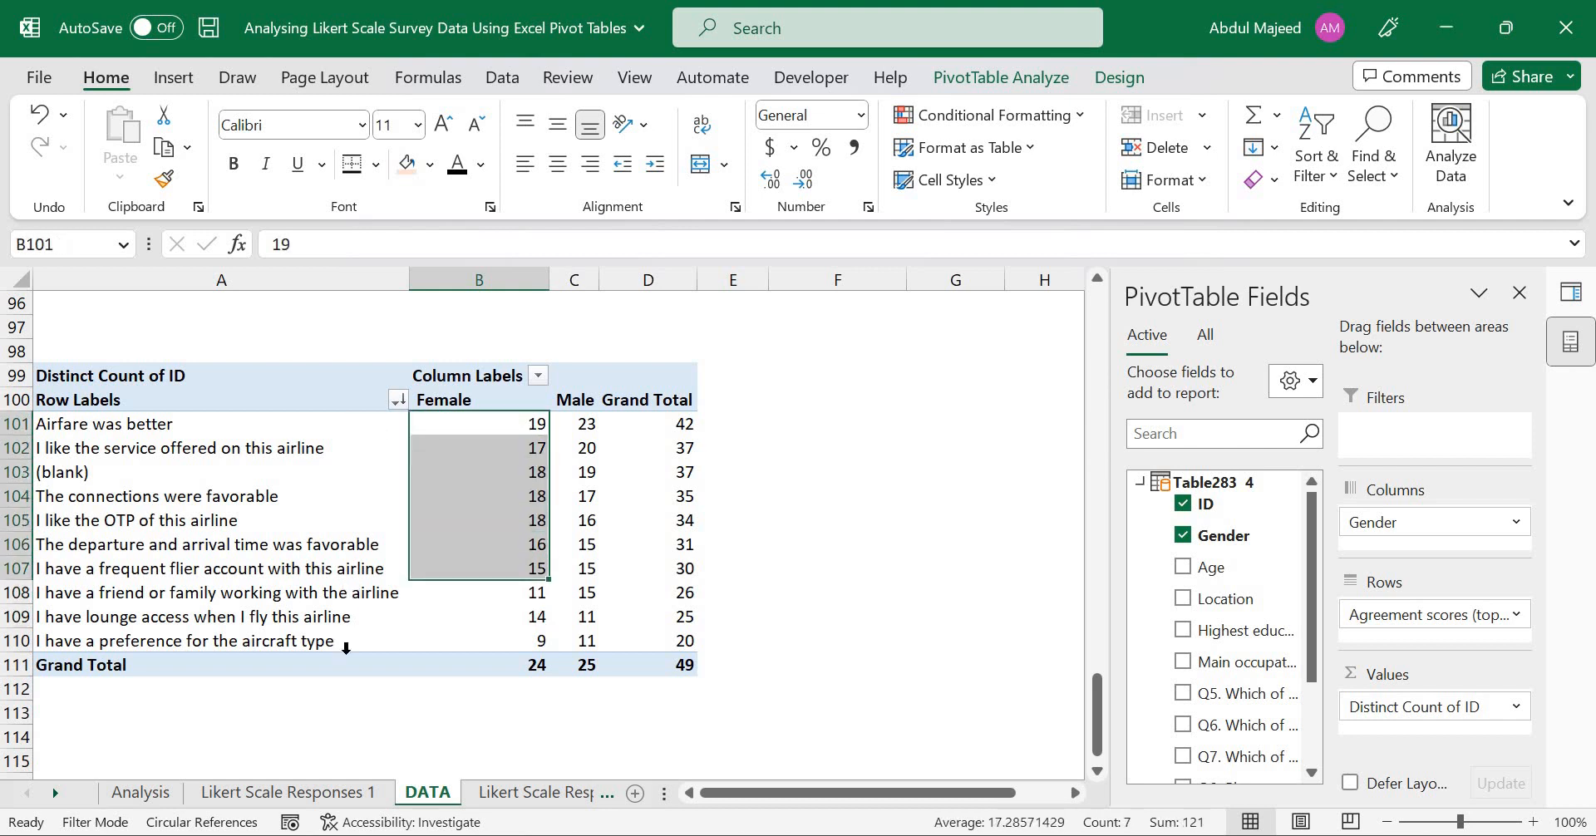
- Show the PivotTable's distinct counts of ID as % of Column Total
drag(341, 424, 346, 661)
drag(502, 407, 620, 672)
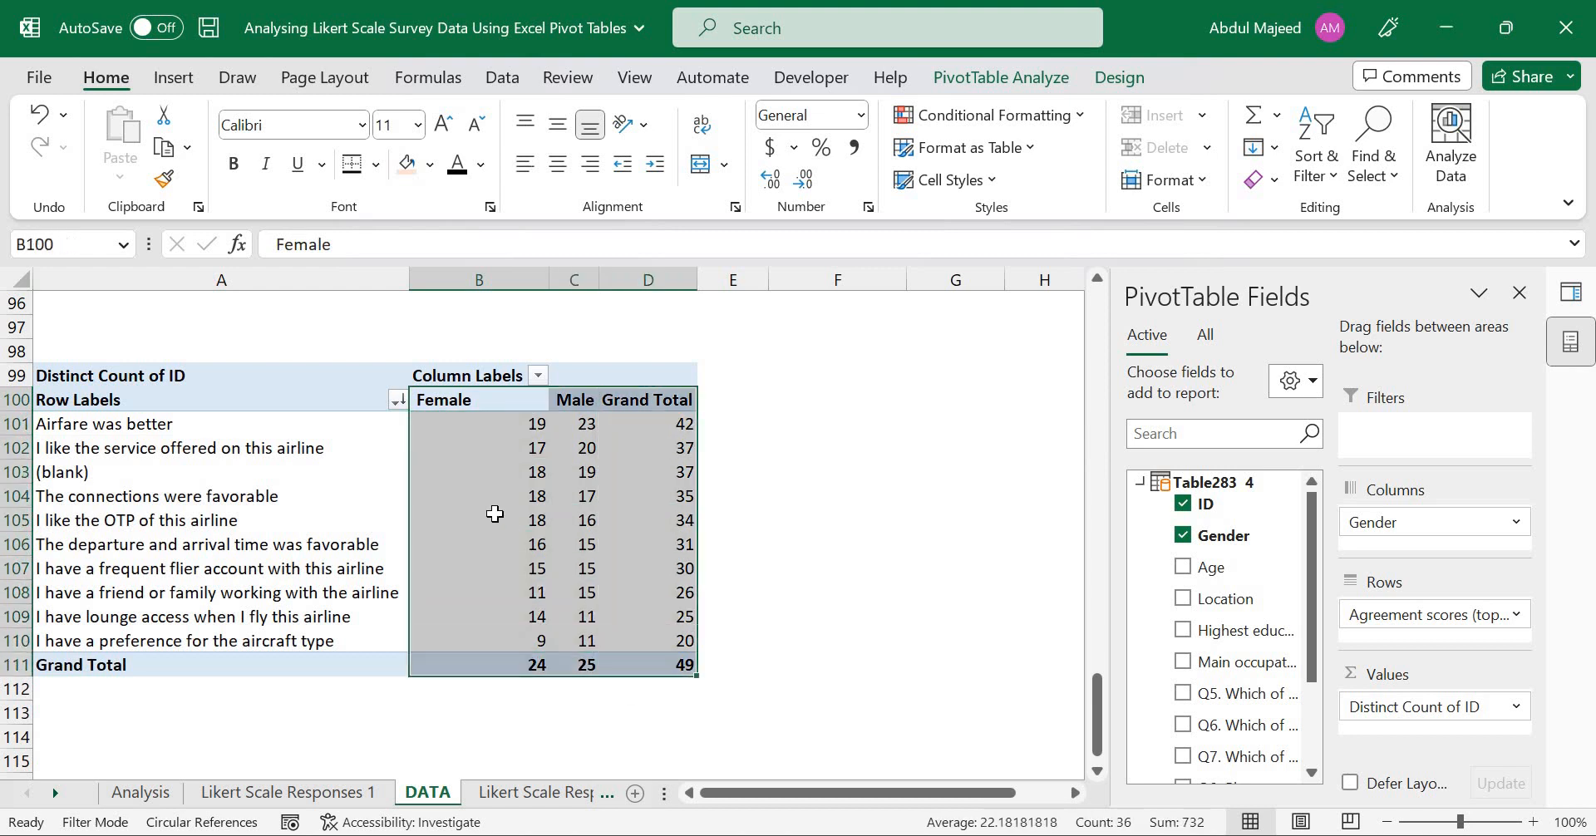
click(496, 514)
right_click(496, 514)
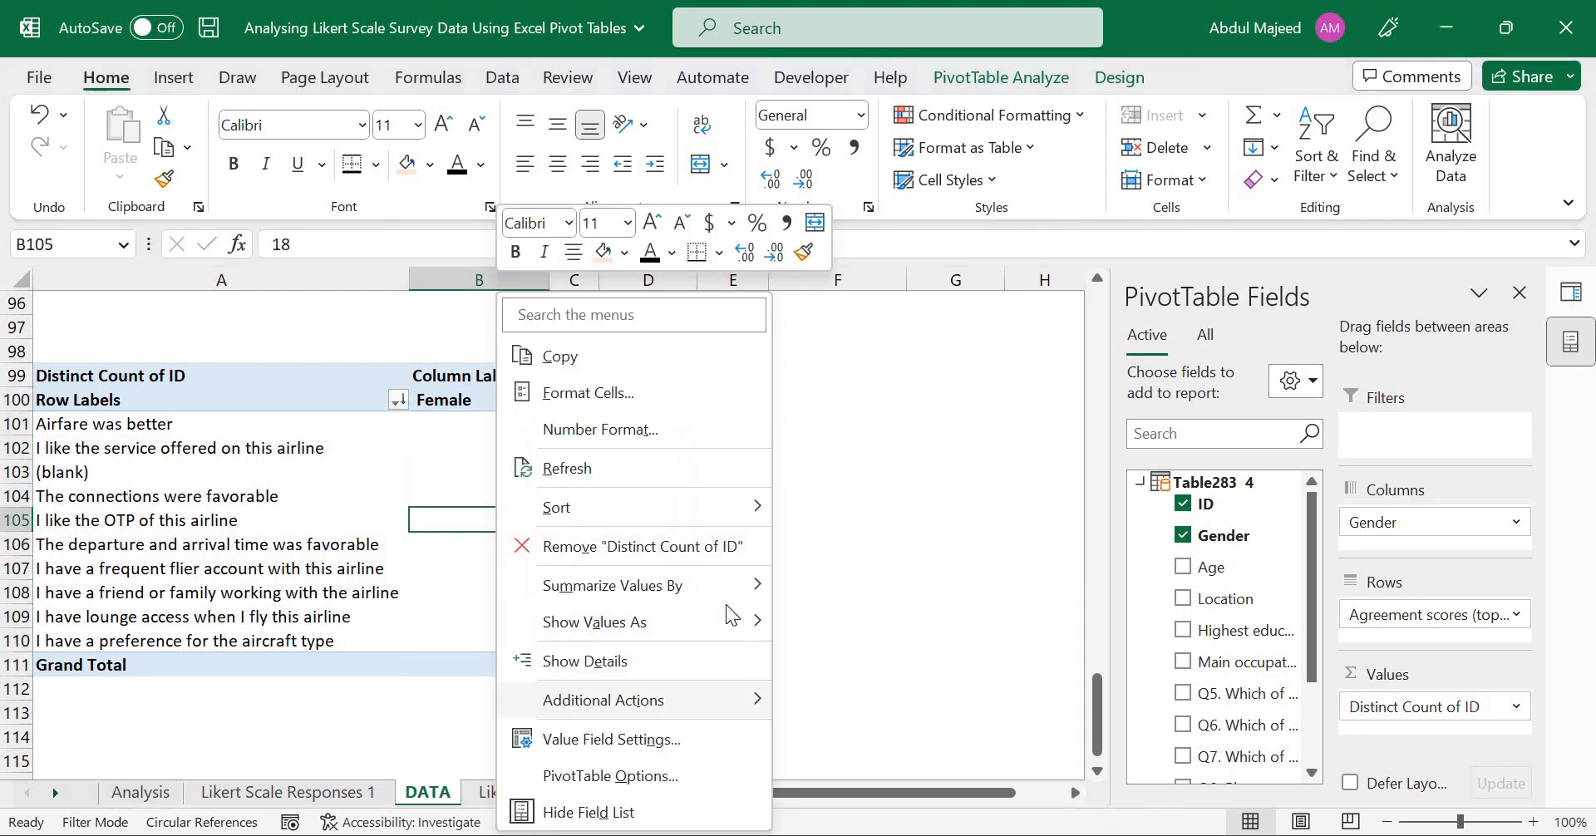
click(840, 333)
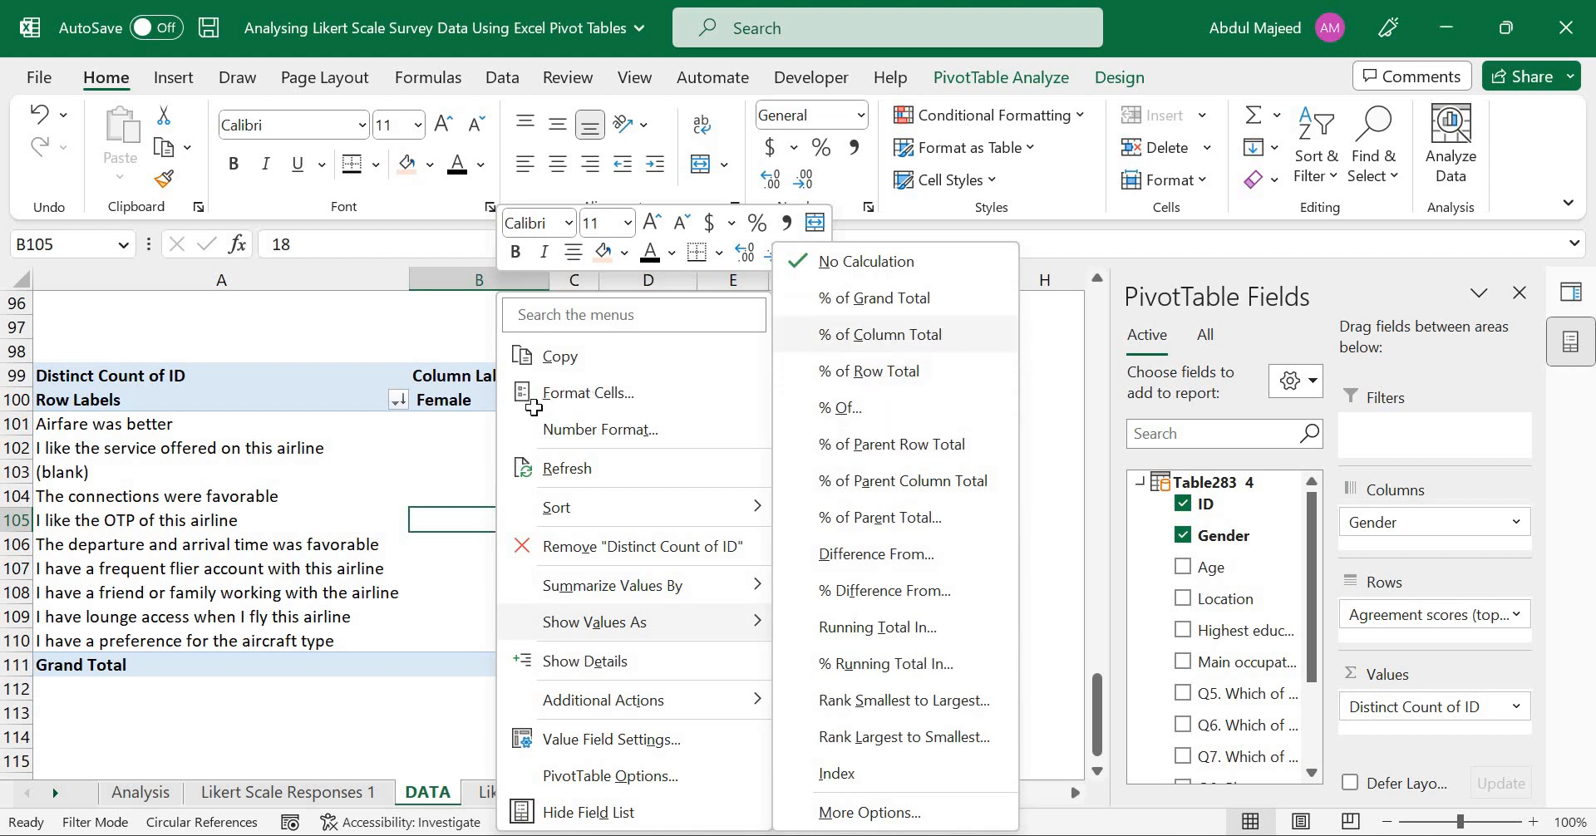
- Format the PivotTable values in B101:D111 as percentages without decimals
drag(498, 424, 699, 670)
click(821, 147)
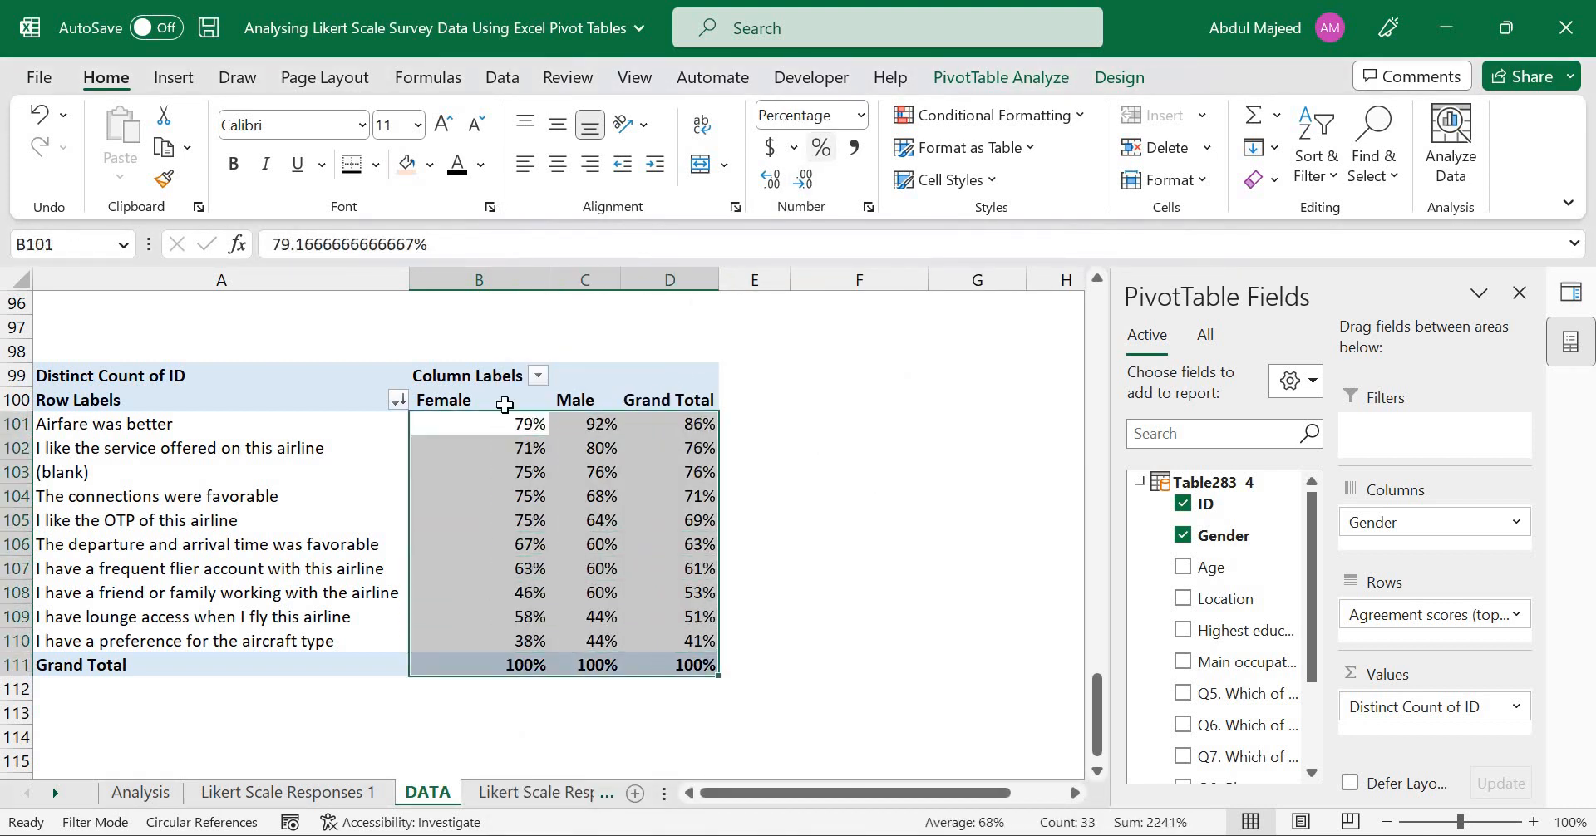
drag(481, 400, 699, 665)
click(820, 151)
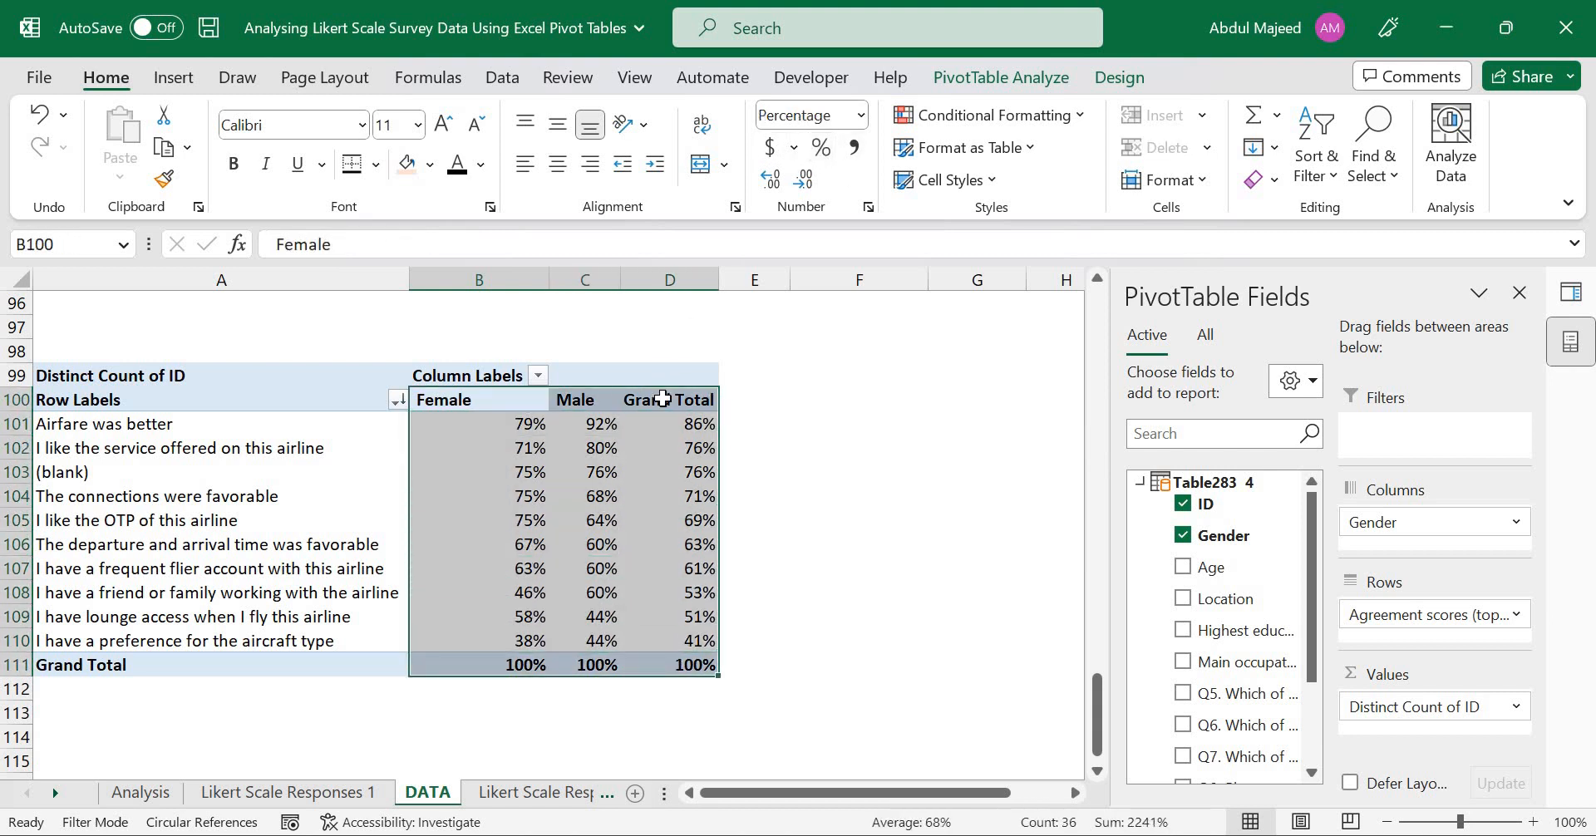
- Center the PivotTable's column headers and percentages in B100:D111 both horizontally and vertically
click(658, 400)
drag(481, 400, 698, 665)
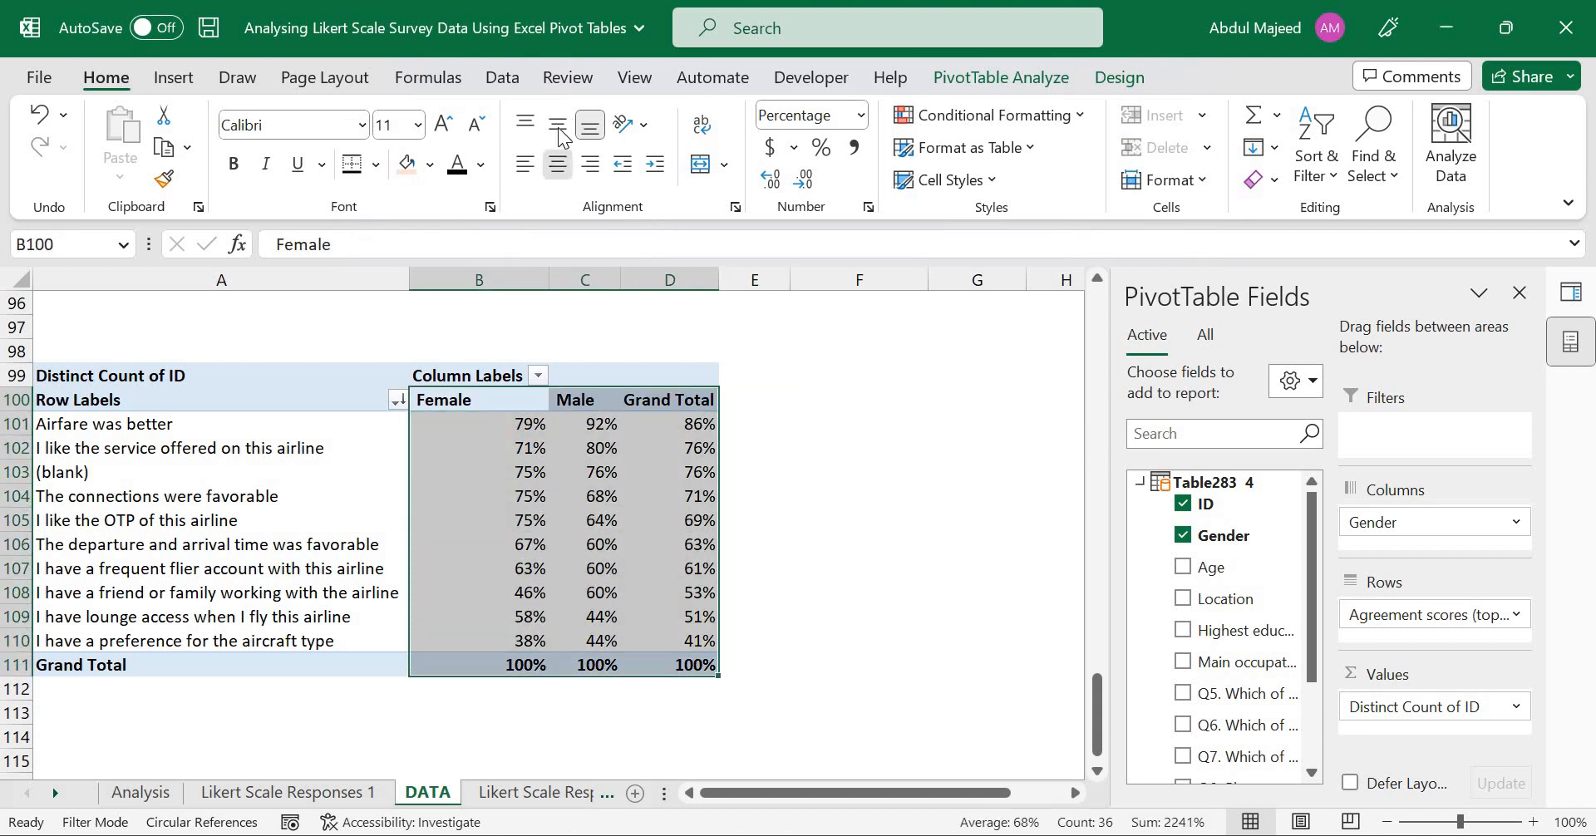
click(557, 127)
- Rename the PivotTable's Grand Total header in D100 to Overall
click(646, 403)
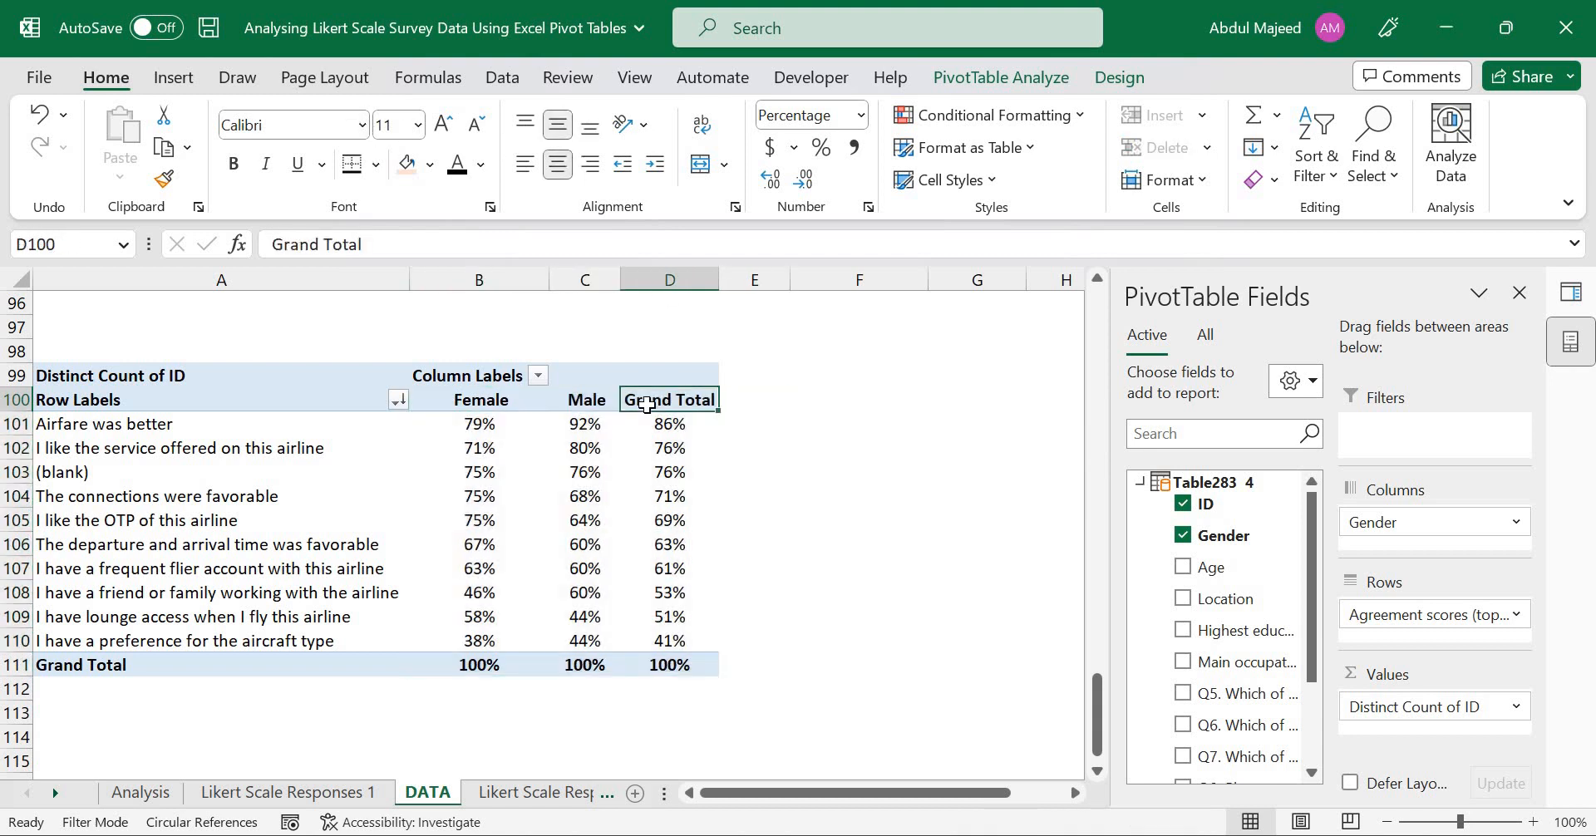
text(Overall)
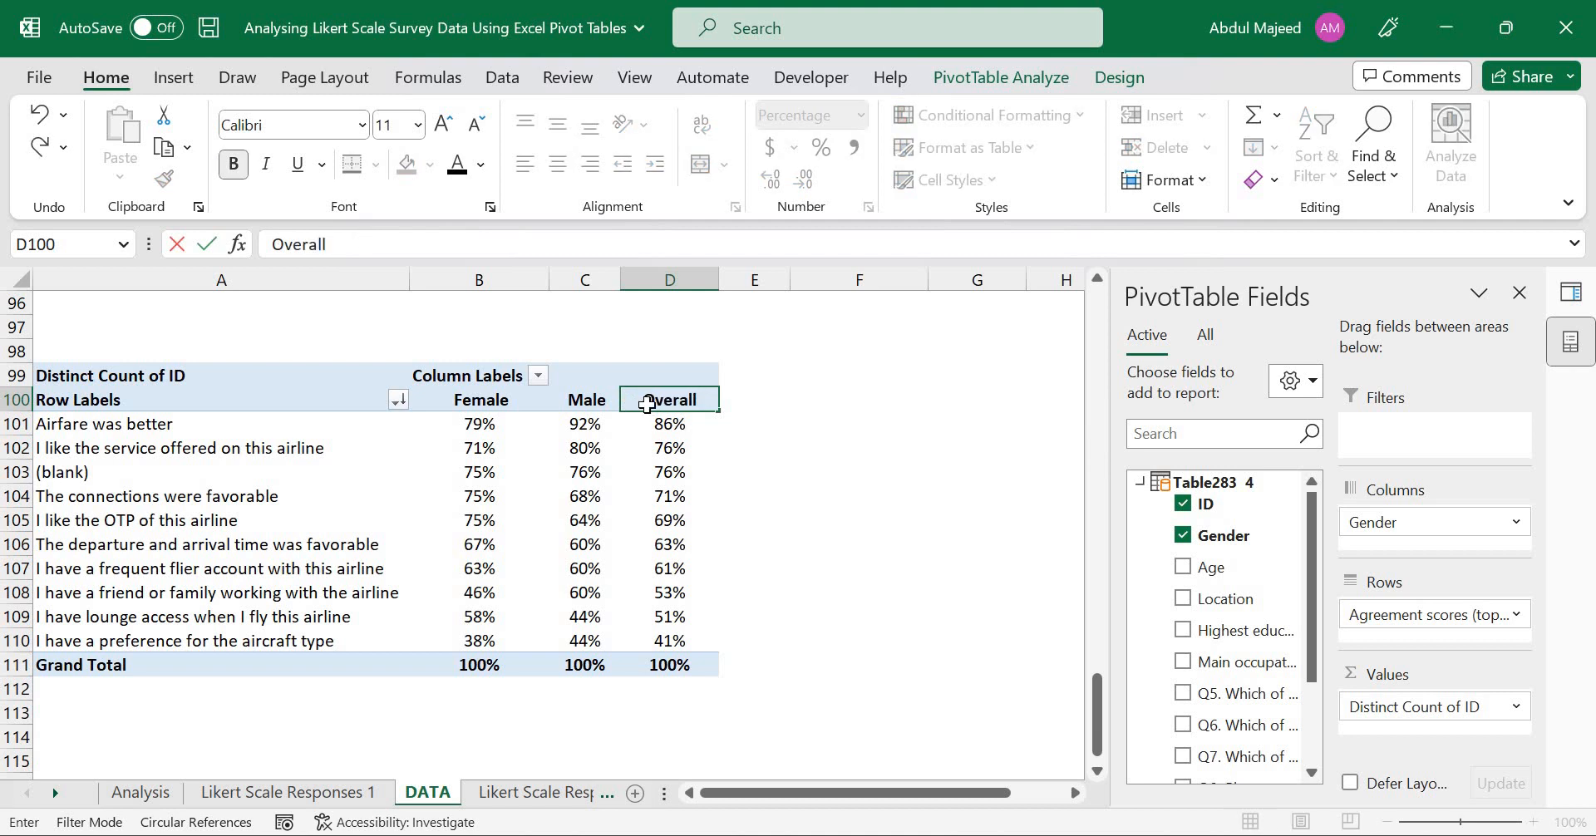
key(Return)
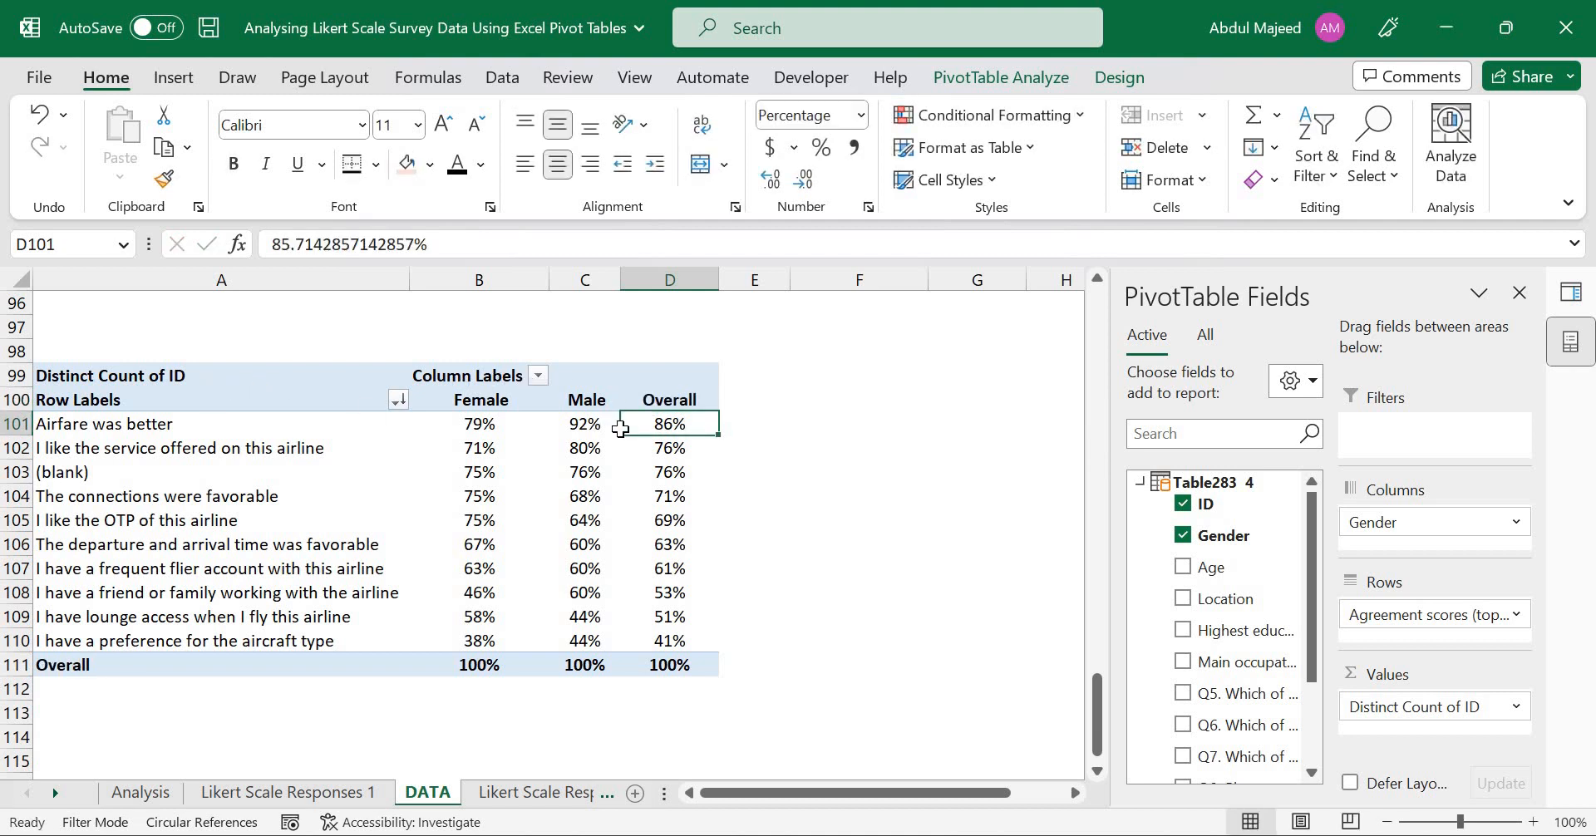
- Copy the PivotTable range A100:D111 and paste it as a separate table starting at cell A116
drag(83, 400, 680, 663)
key(ctrl+c)
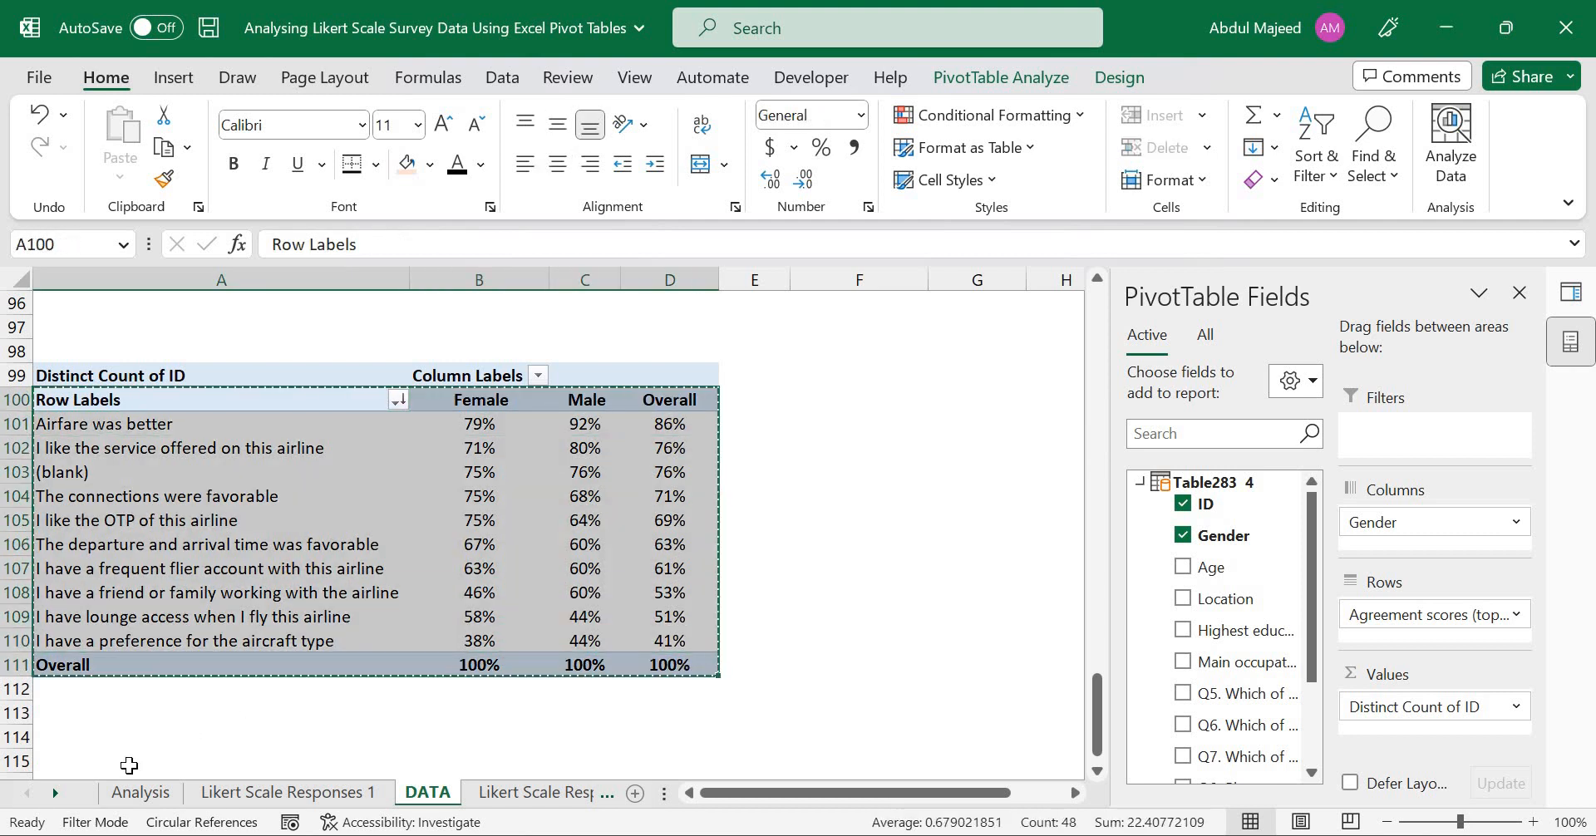
click(129, 763)
key(Down)
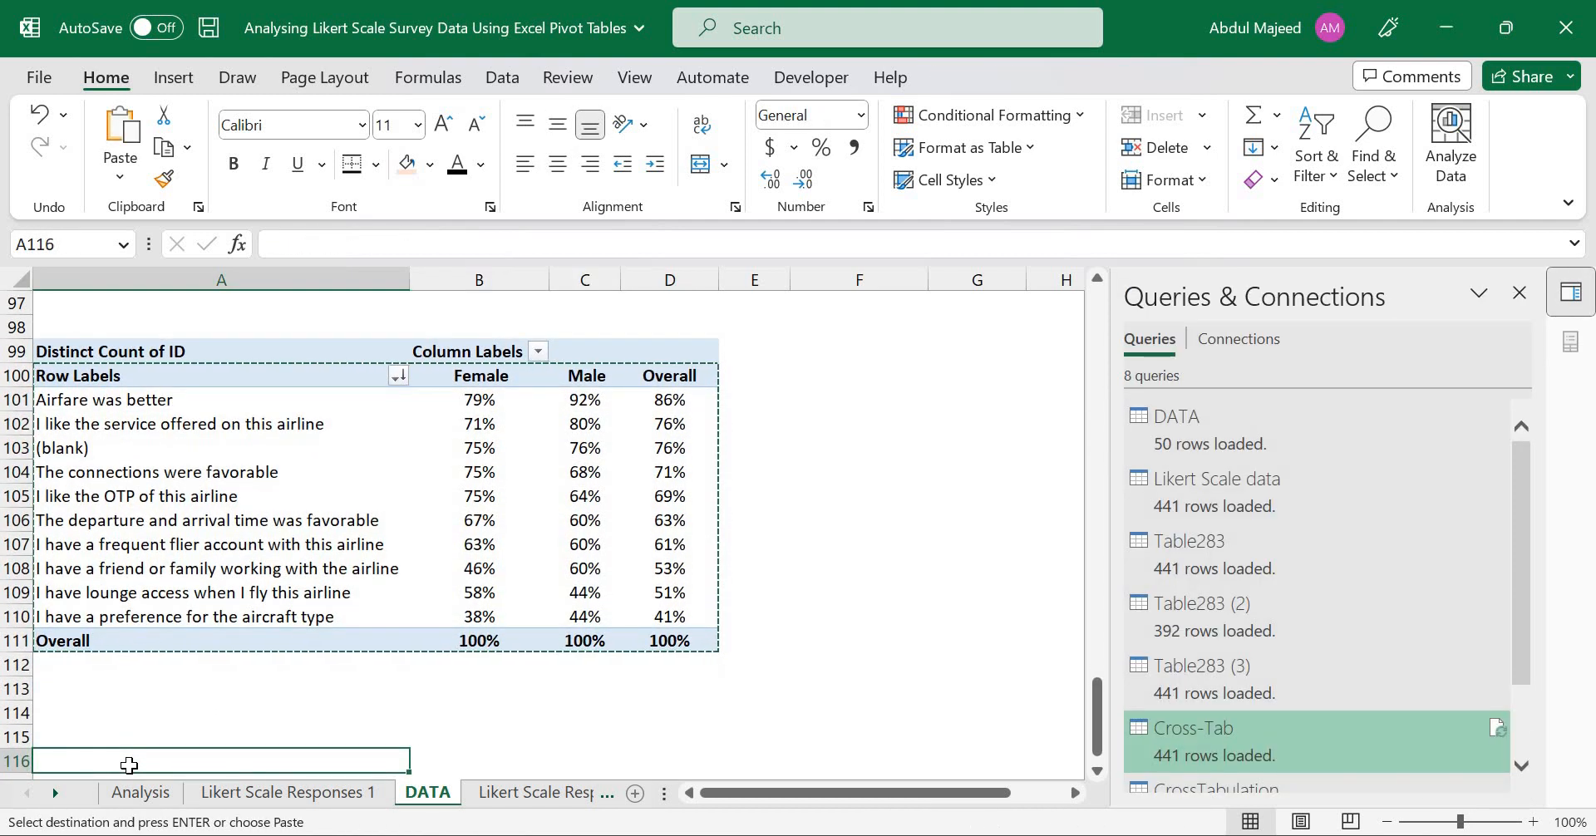
scroll(129, 763, down, 2)
key(ctrl+v)
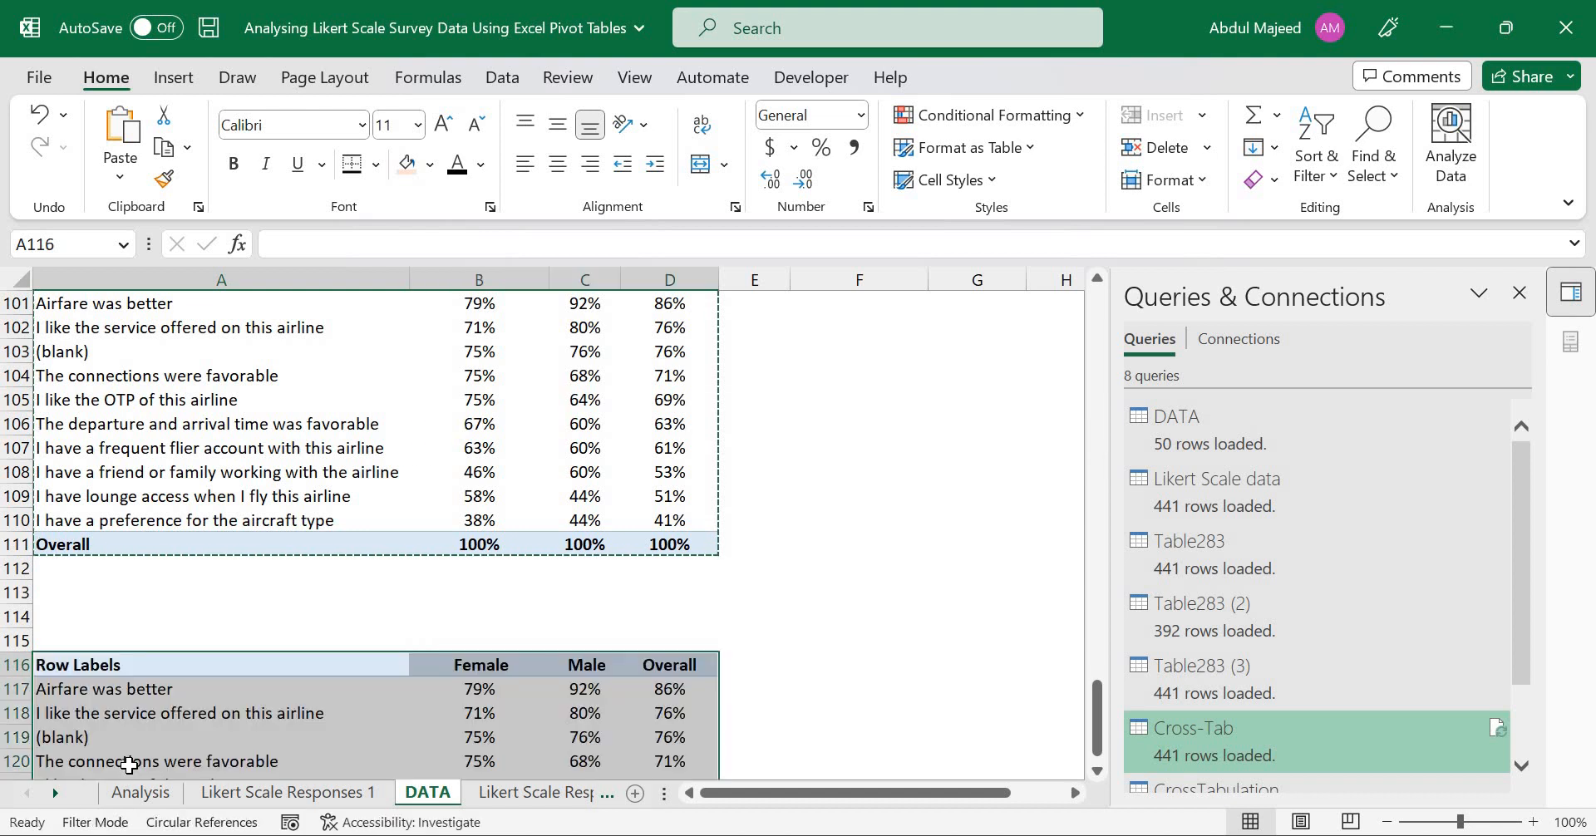
- Delete the (blank) statement's row 119 from the pasted table
key(Down)
key(Down)
key(Down)
key(Down)
key(Down)
key(Down)
key(Down)
key(Down)
key(Down)
key(Down)
key(Down)
key(Down)
key(Down)
key(Down)
key(Down)
key(Down)
key(Down)
key(Down)
key(Down)
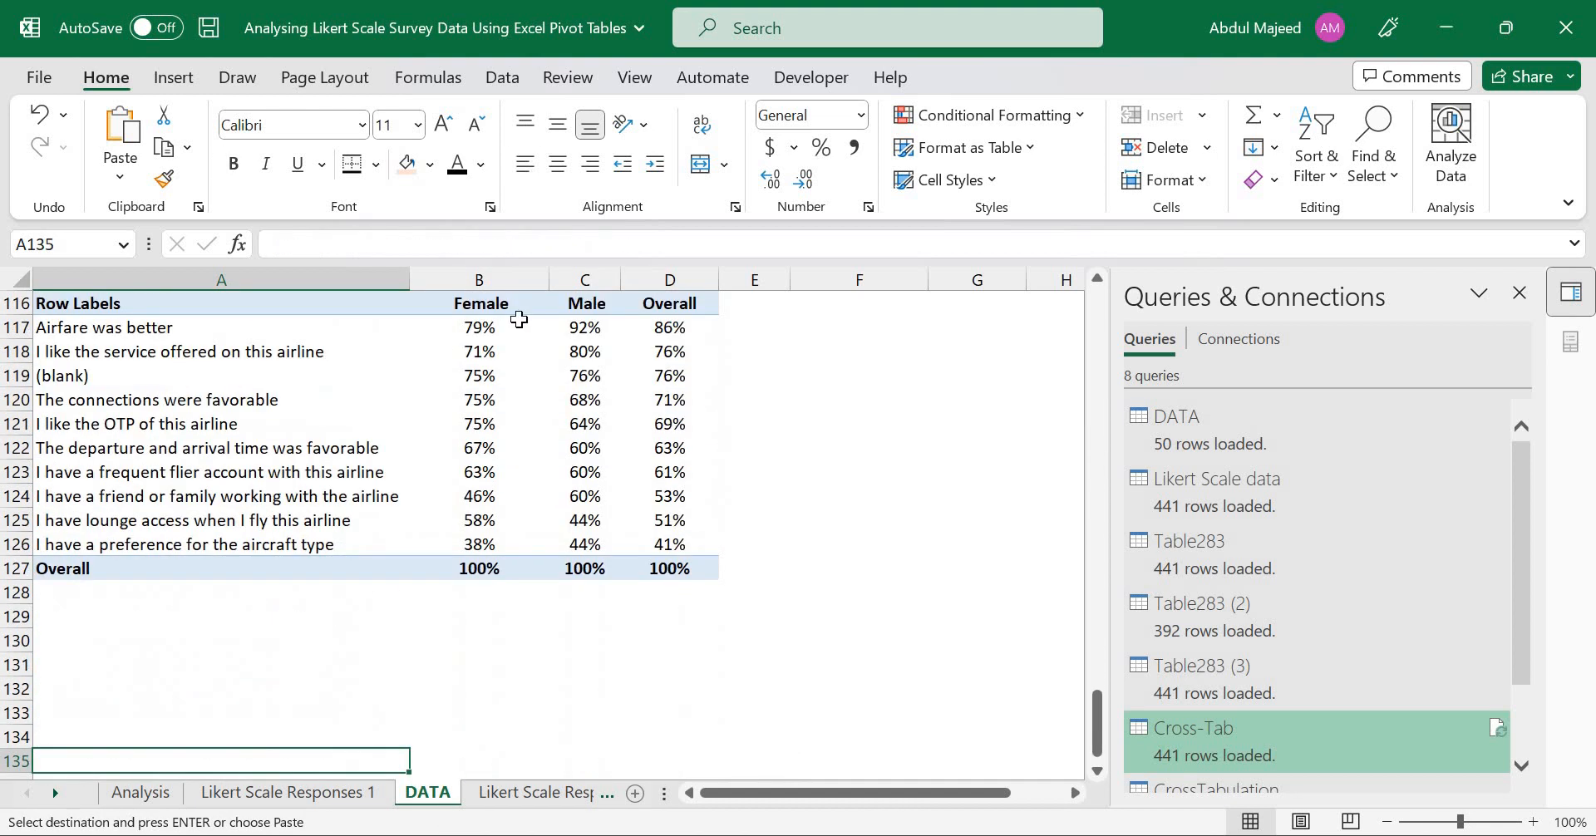
click(518, 319)
key(Up)
key(Up)
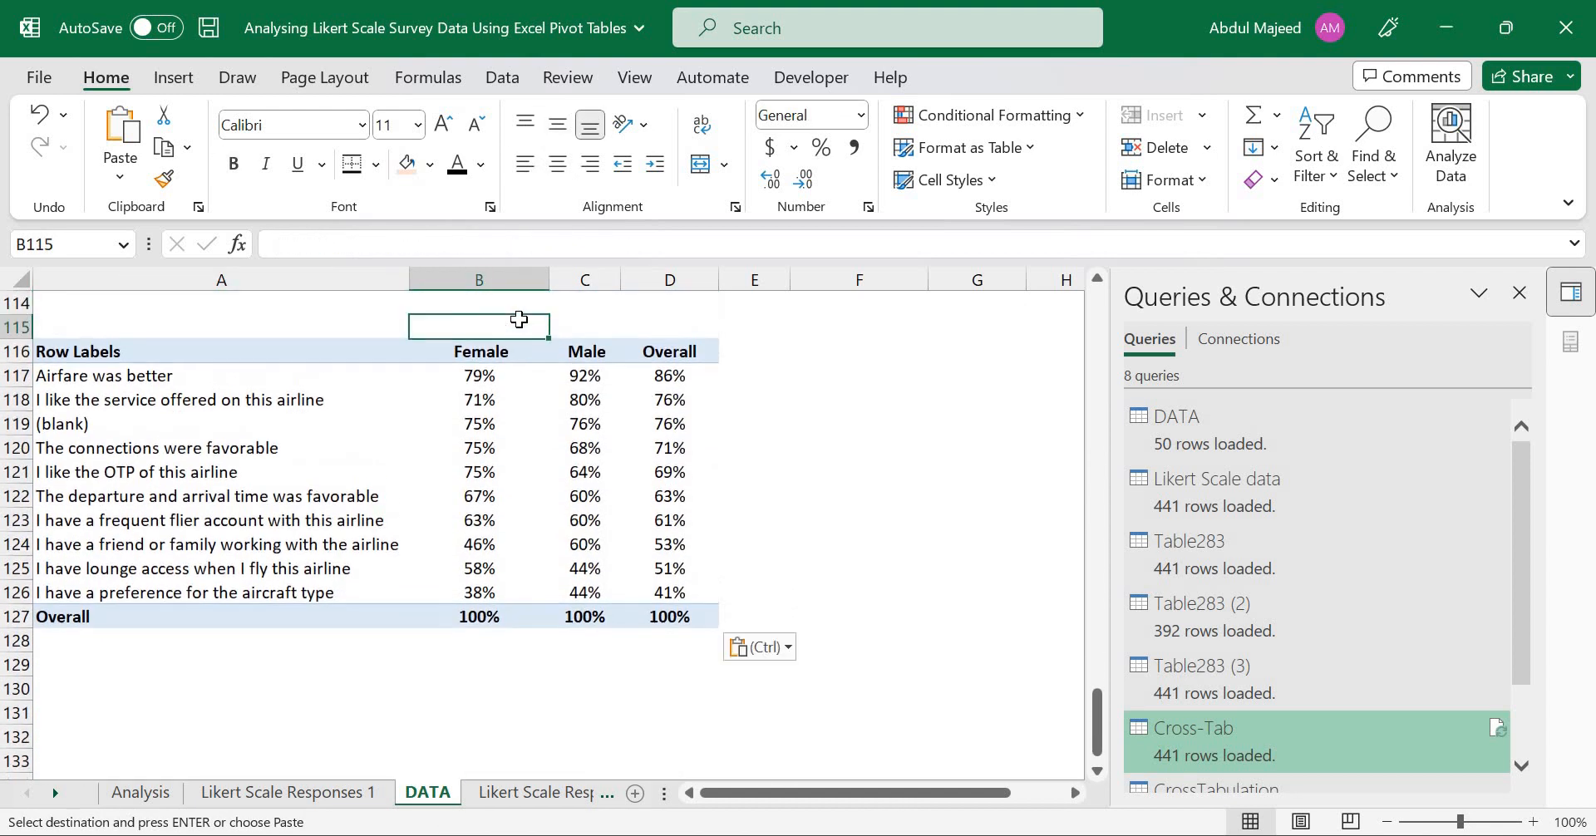
key(Down)
key(Down)
key(Down)
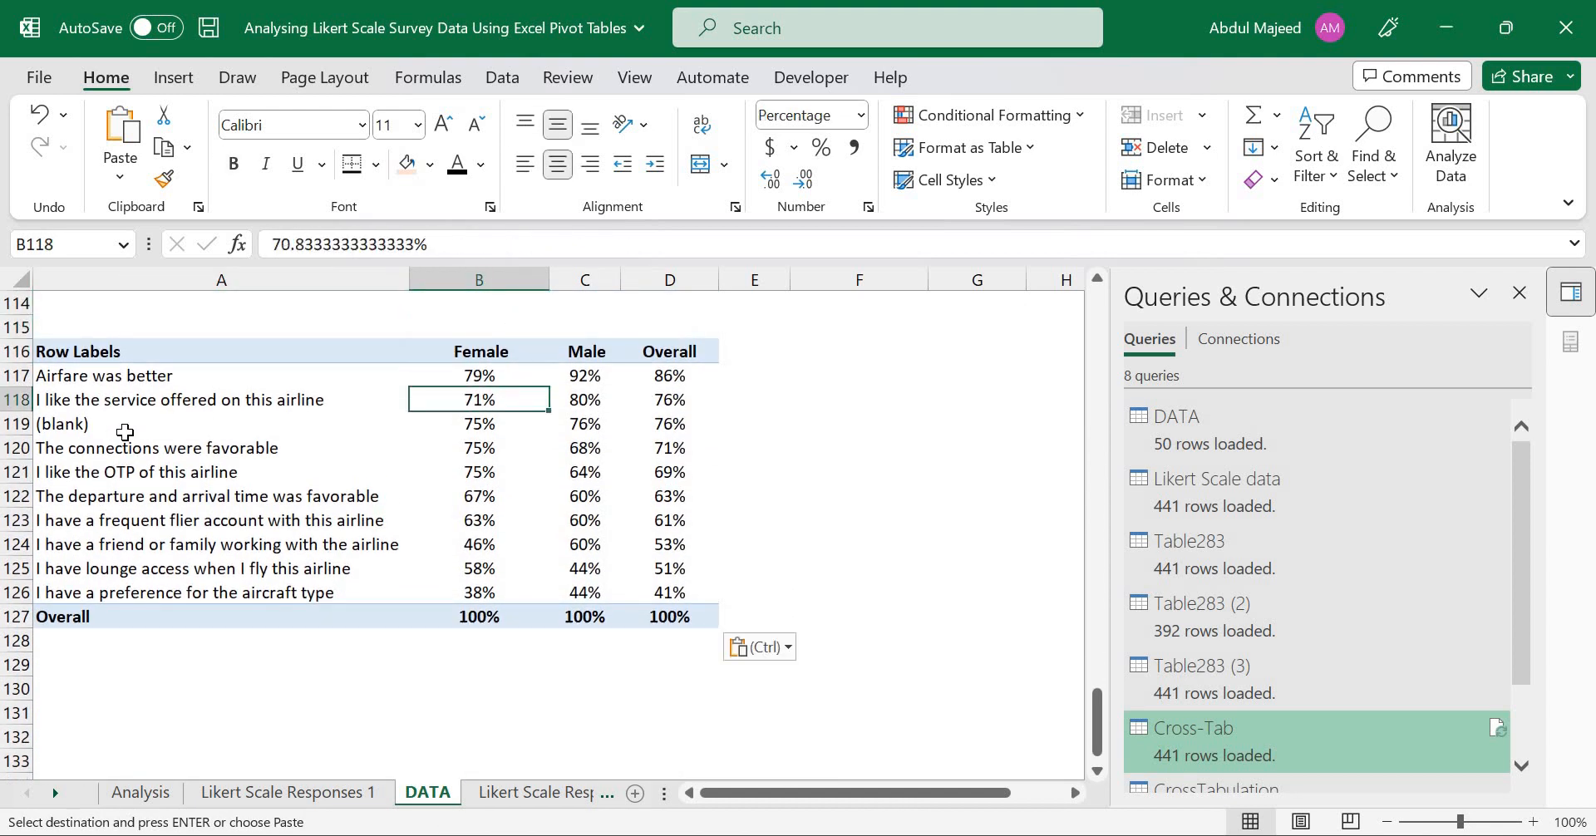
click(10, 424)
right_click(10, 424)
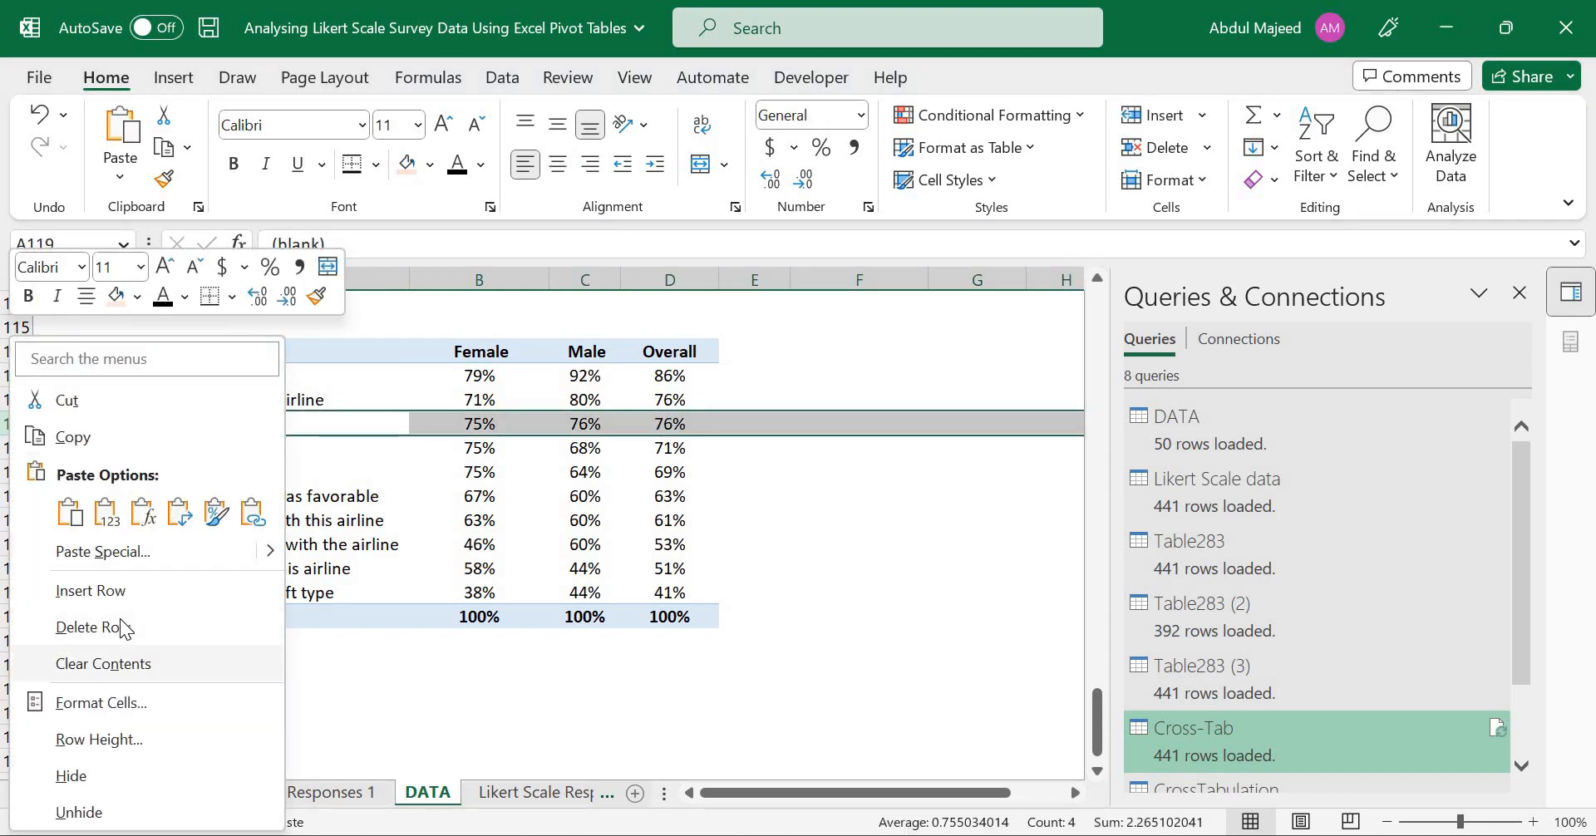
click(120, 623)
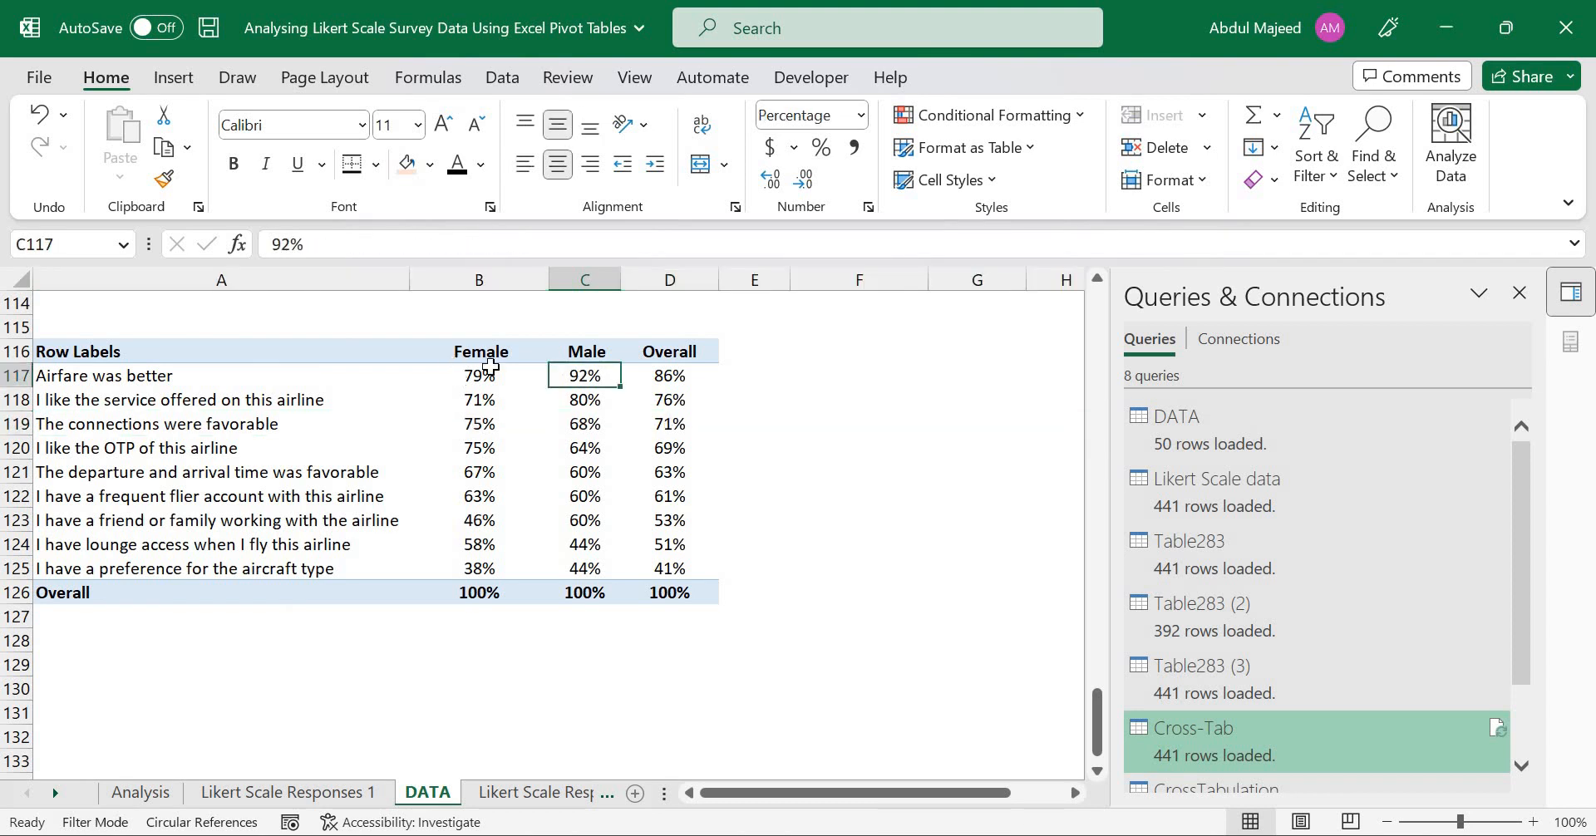
- Apply a green-yellow-red color scale to the pasted table's percentages in B117:D126
click(457, 378)
drag(658, 403, 669, 592)
drag(672, 507, 604, 417)
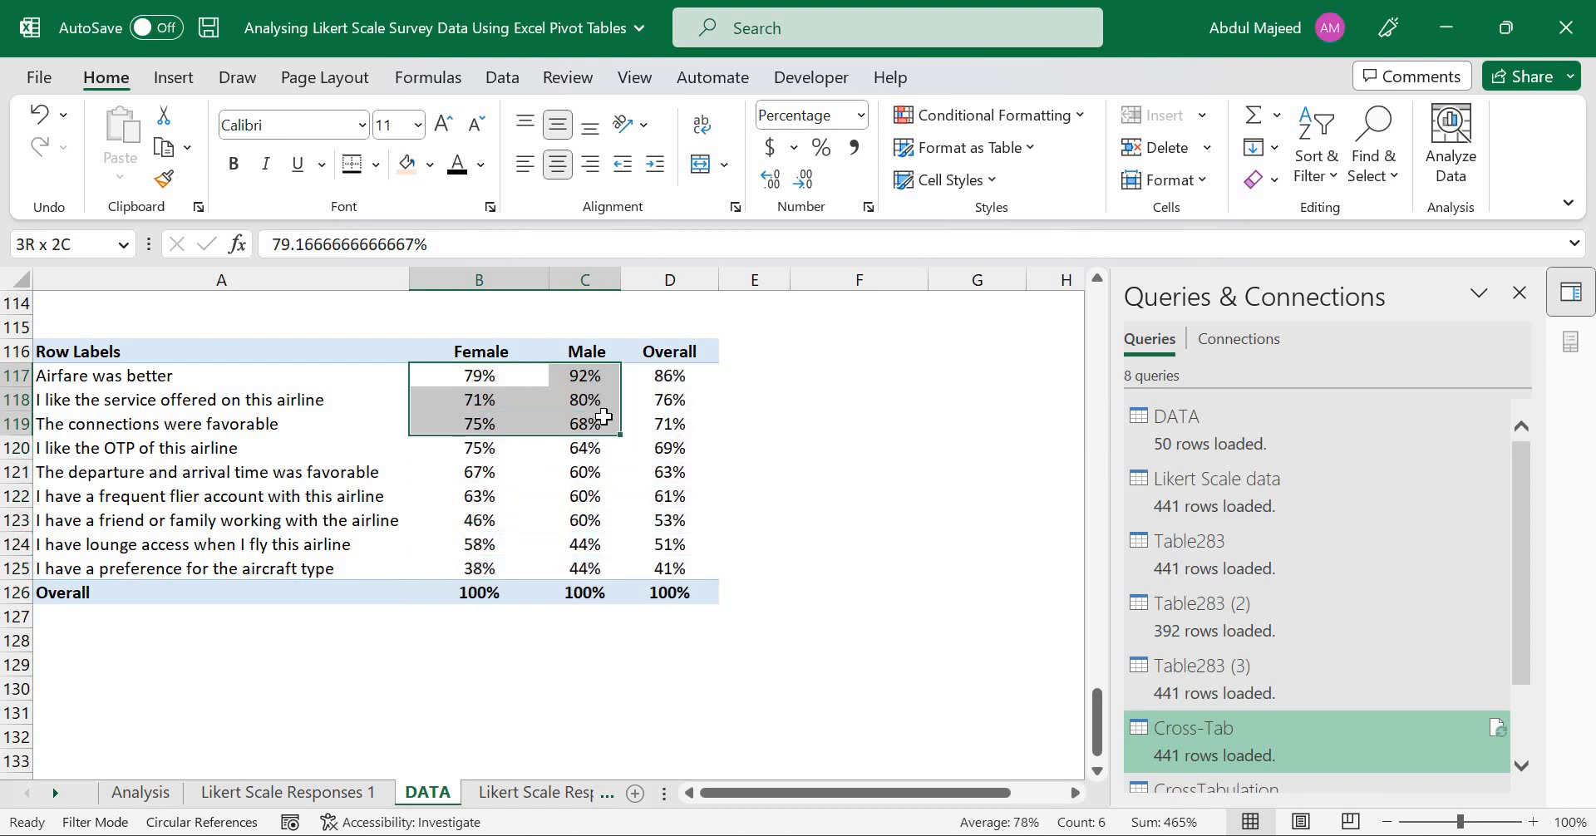
shift+click(678, 596)
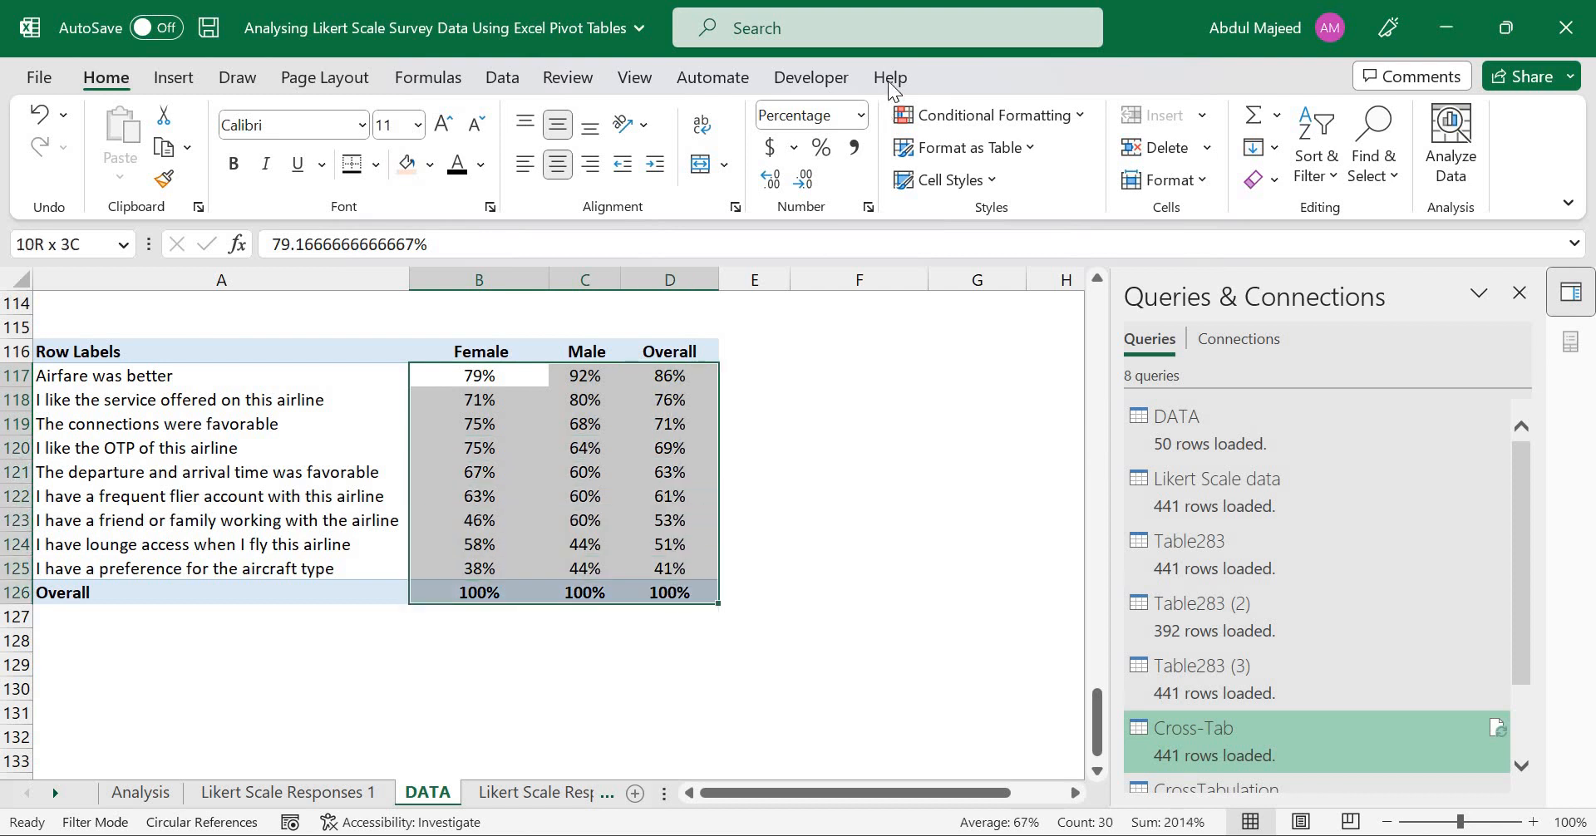
click(945, 126)
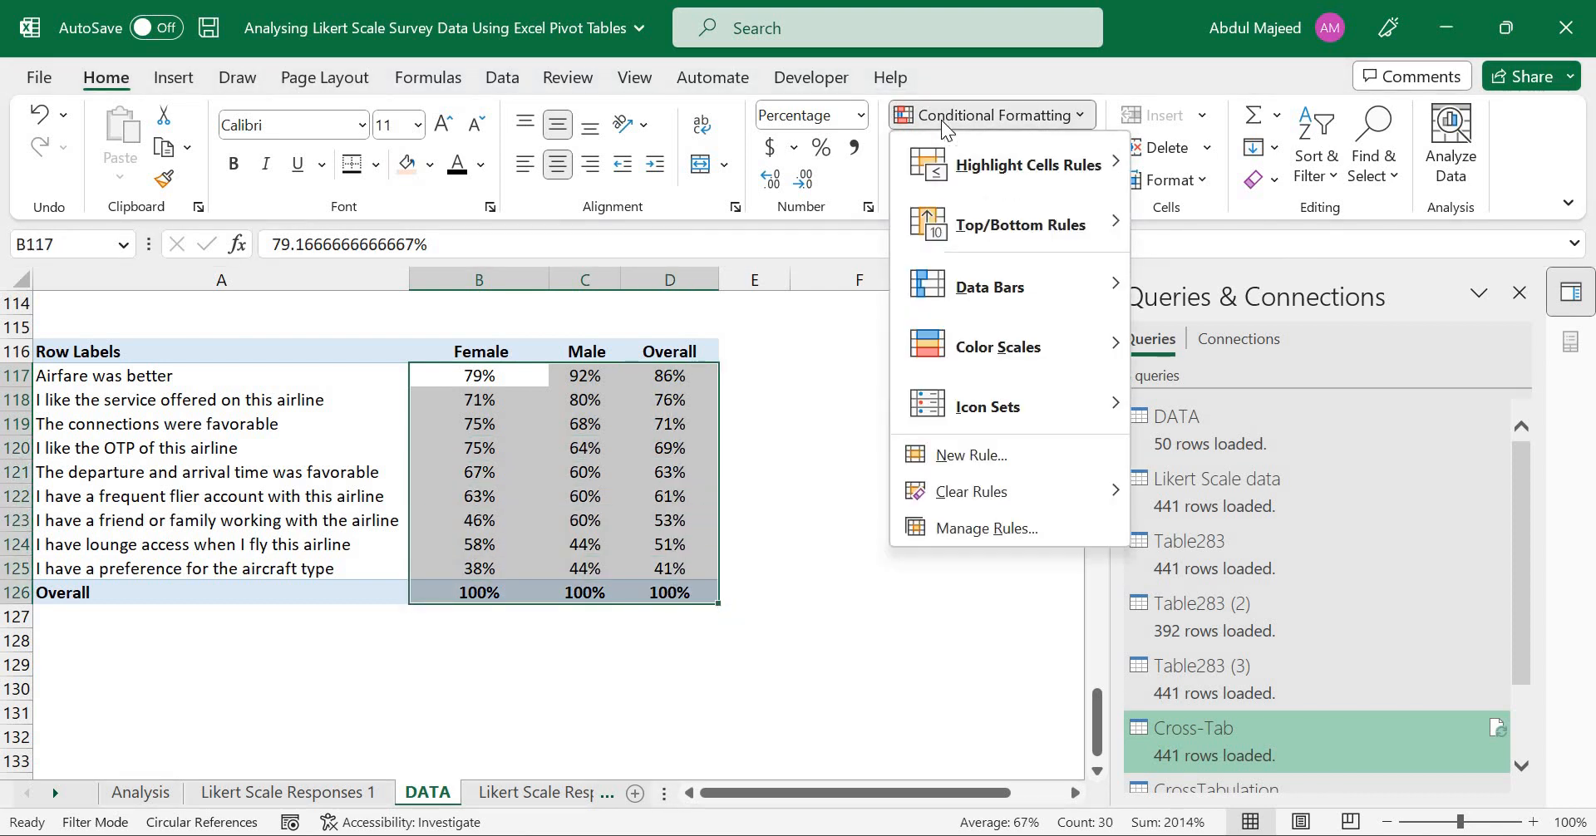
mouse_move(1114, 347)
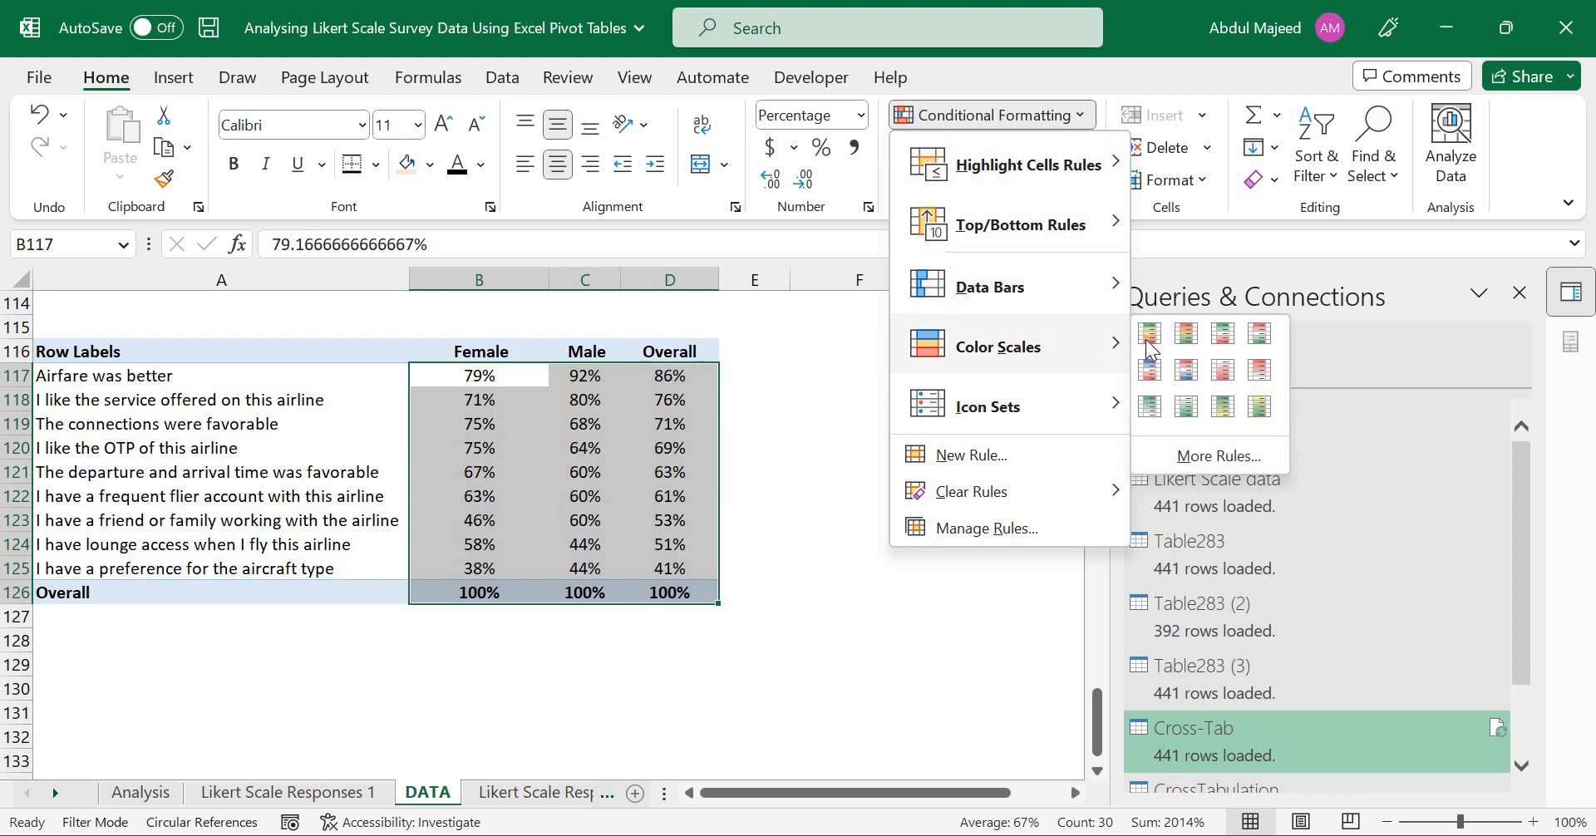
click(640, 547)
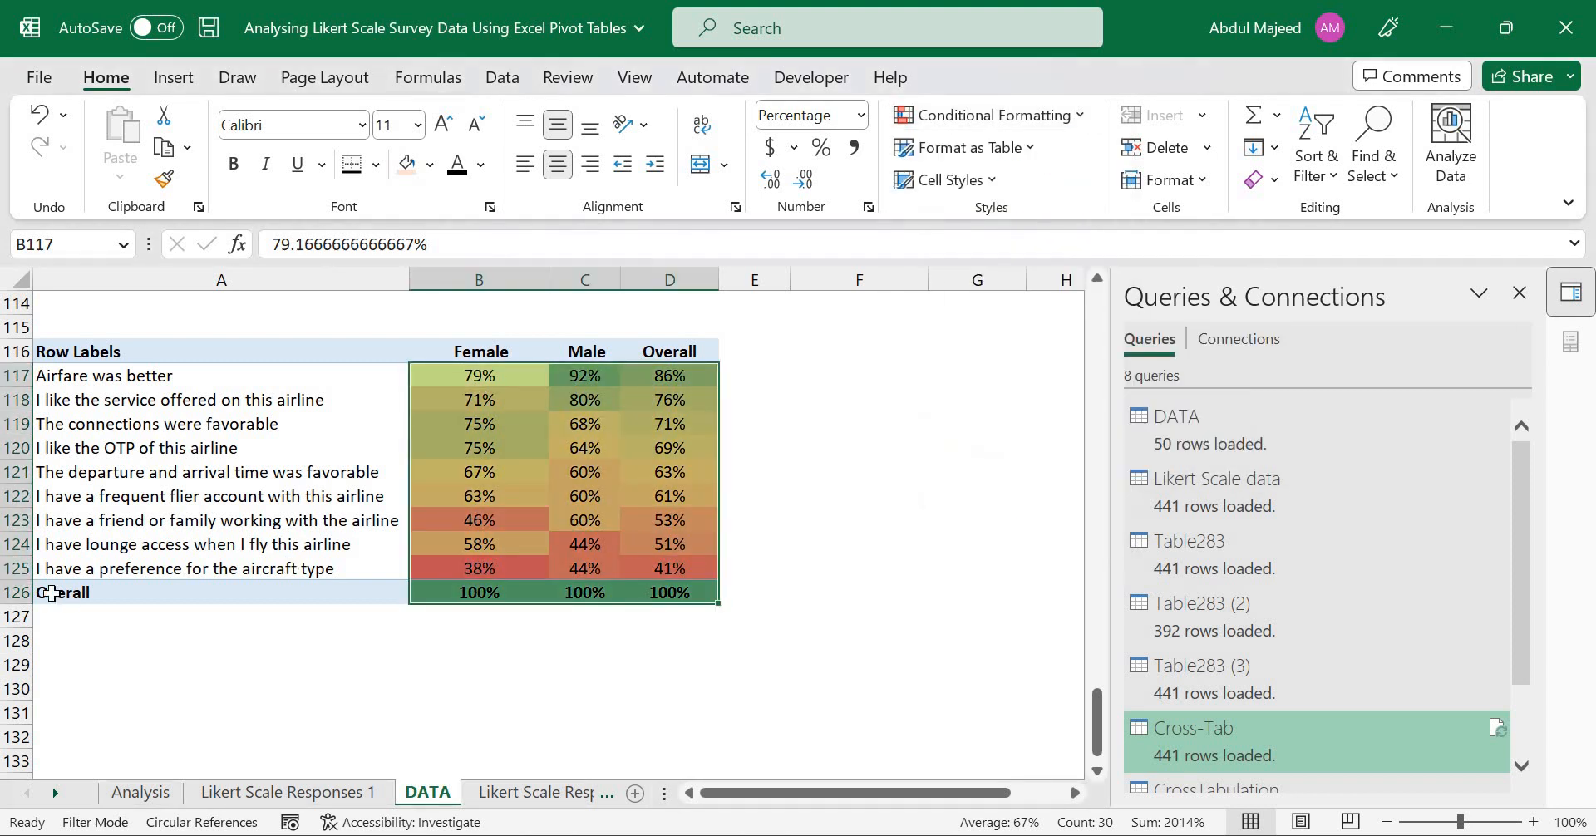
- Hide the pasted table's Overall row, row 126
click(10, 593)
right_click(10, 595)
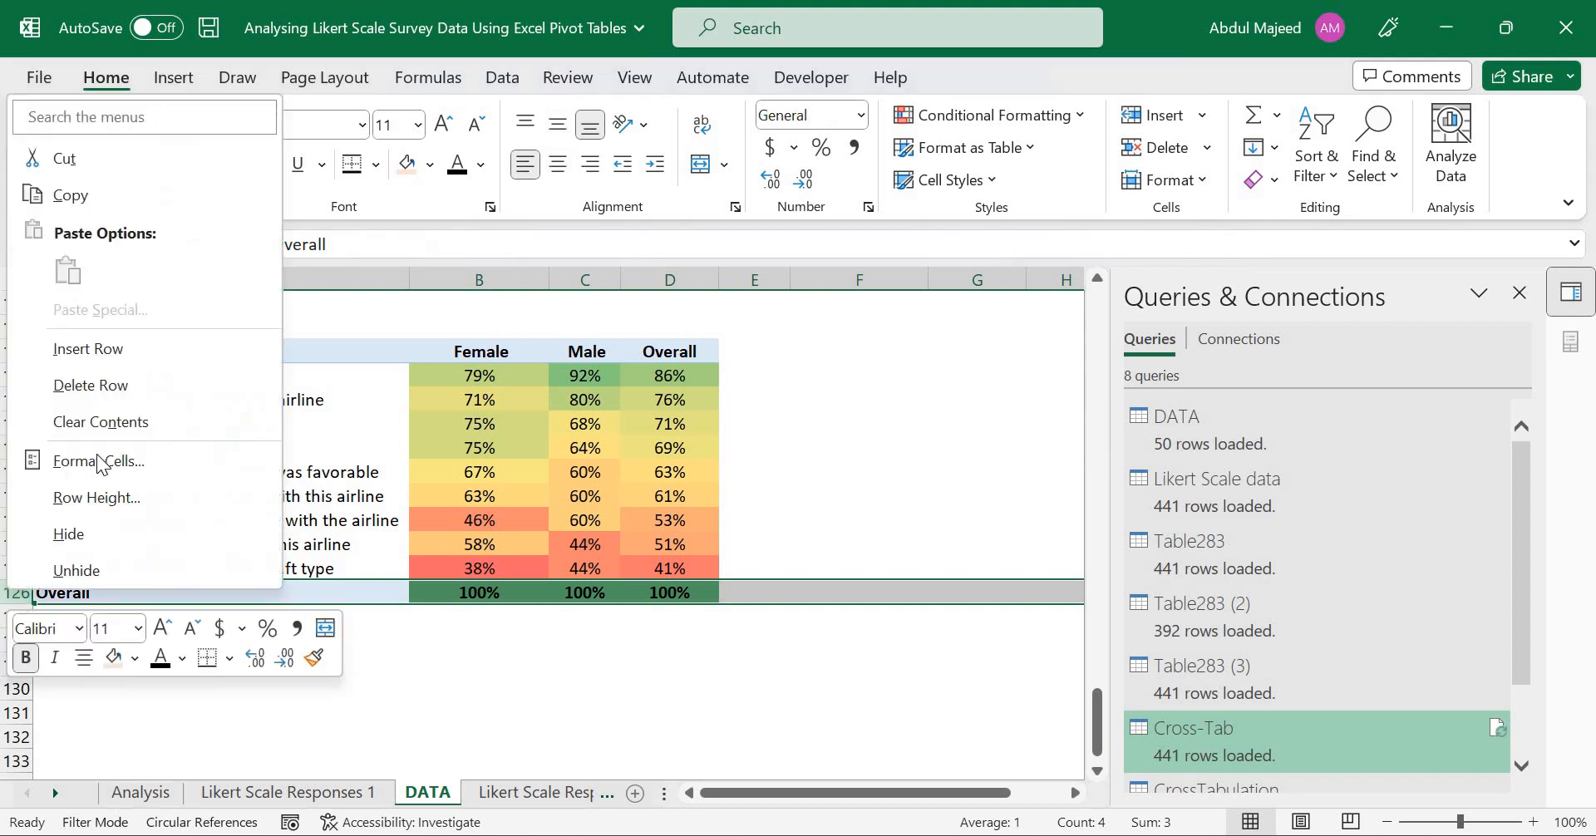
click(74, 535)
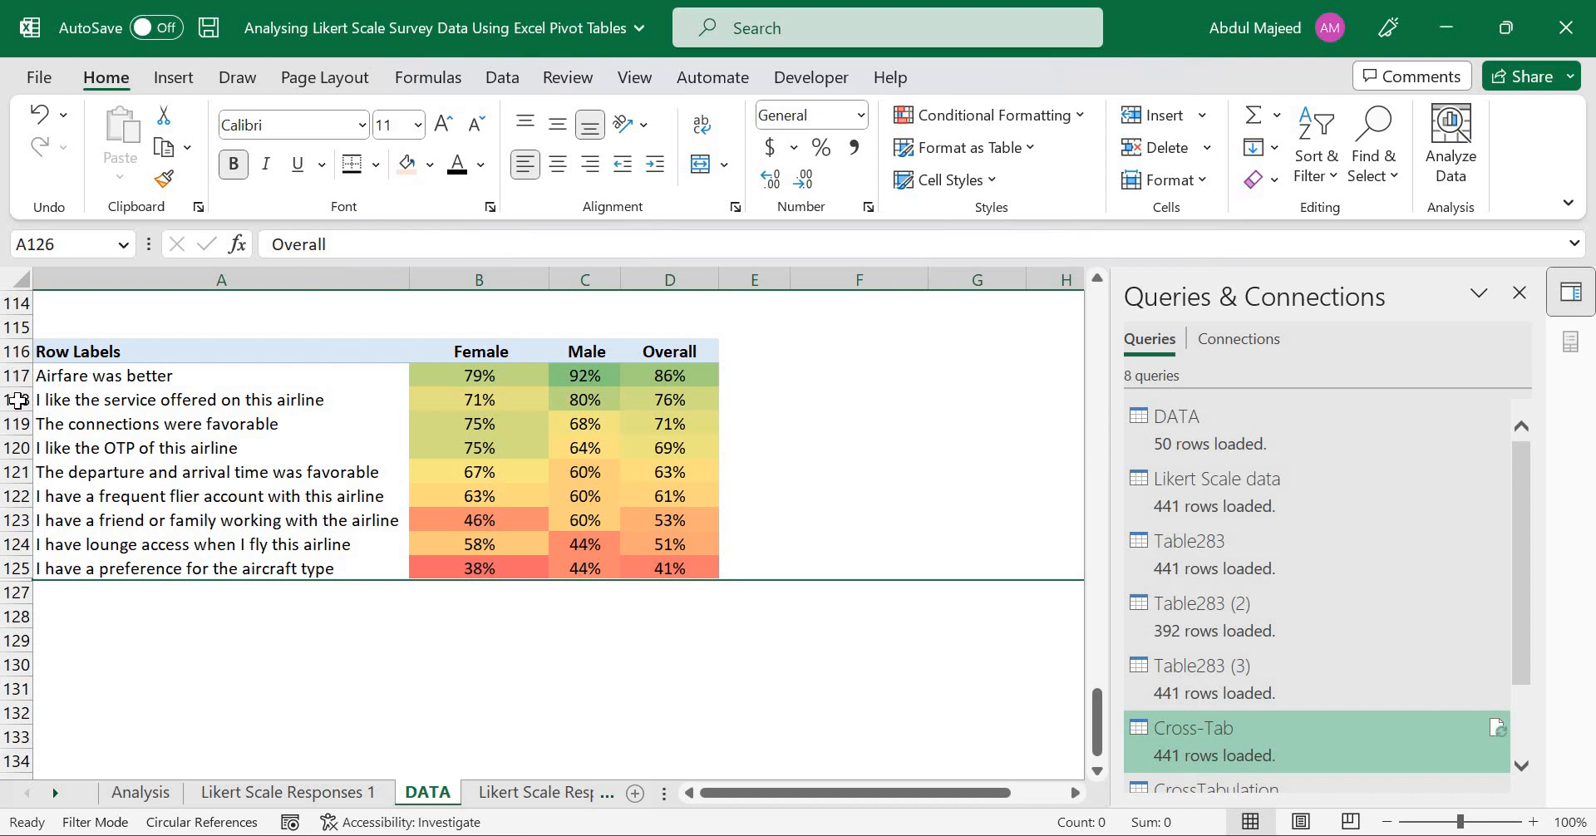
- Compare the leading statements' agreement percentages across the Female, Male and Overall columns of the color-scaled table
drag(10, 376, 18, 445)
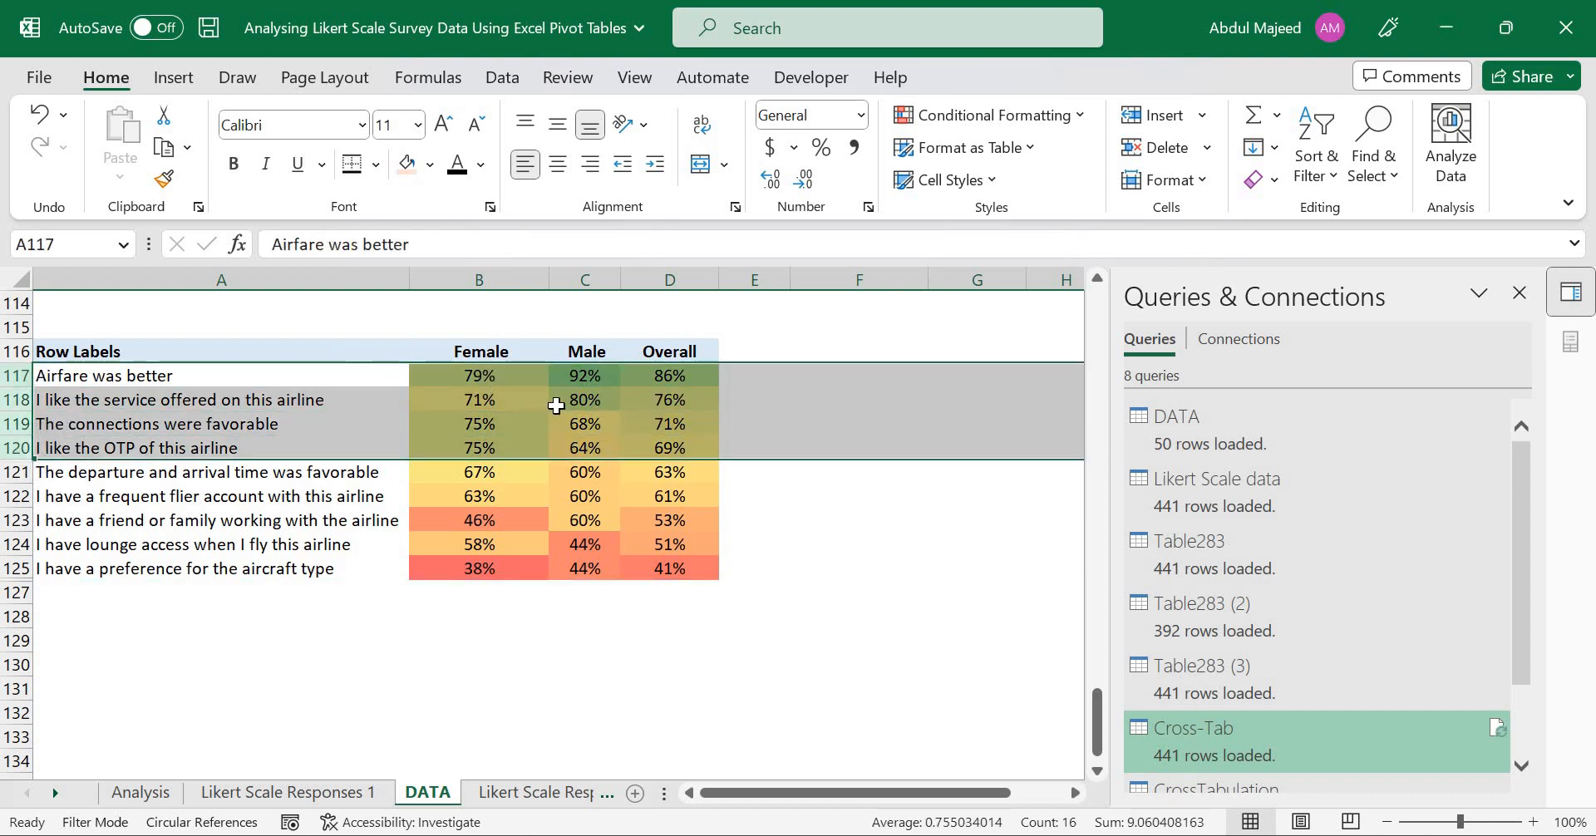
click(581, 391)
drag(592, 383, 532, 403)
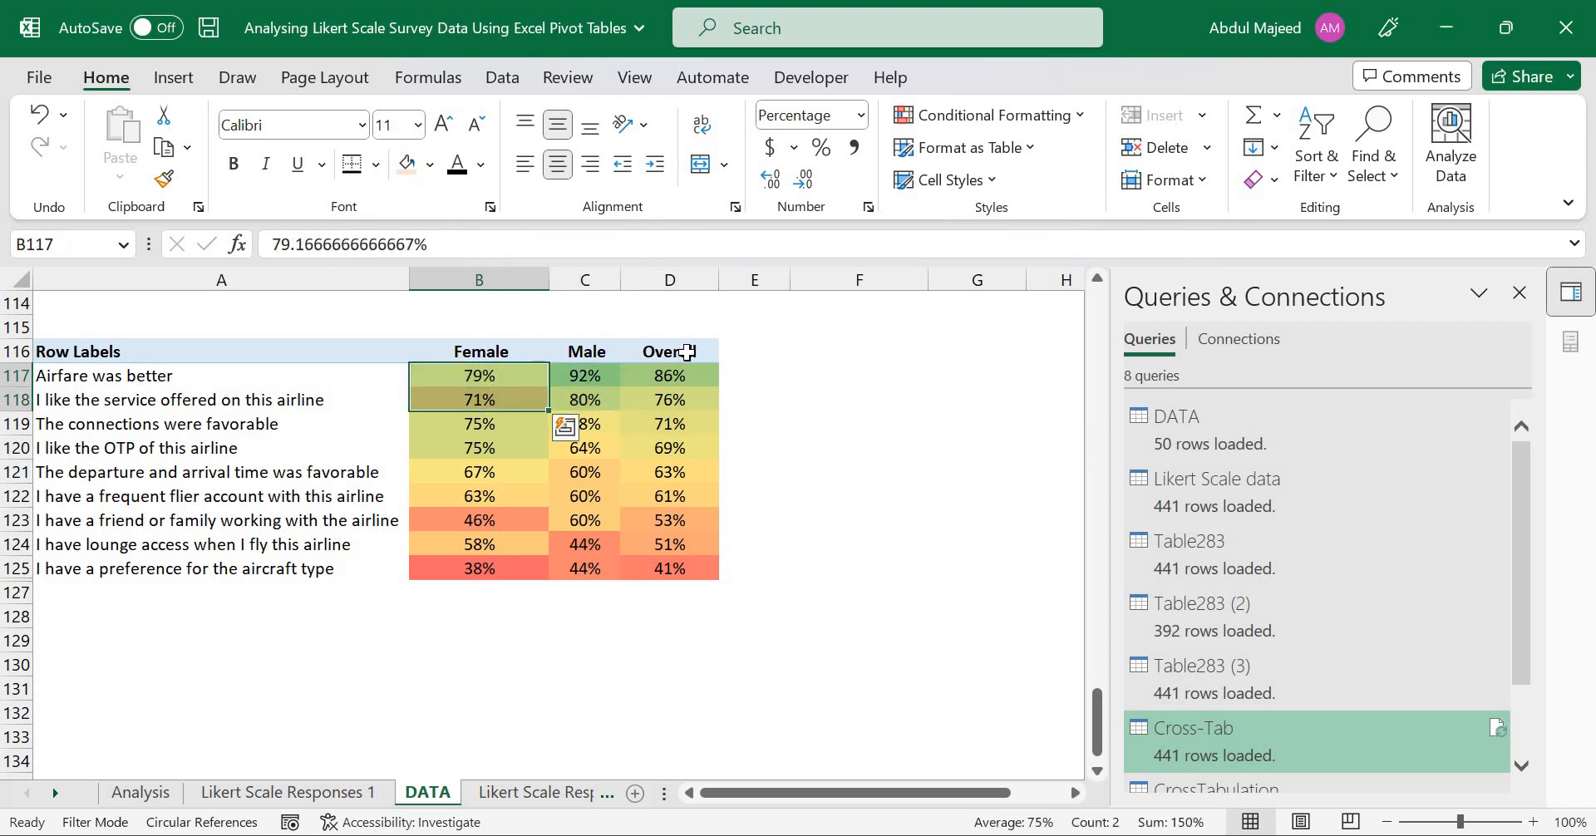
drag(670, 376, 670, 473)
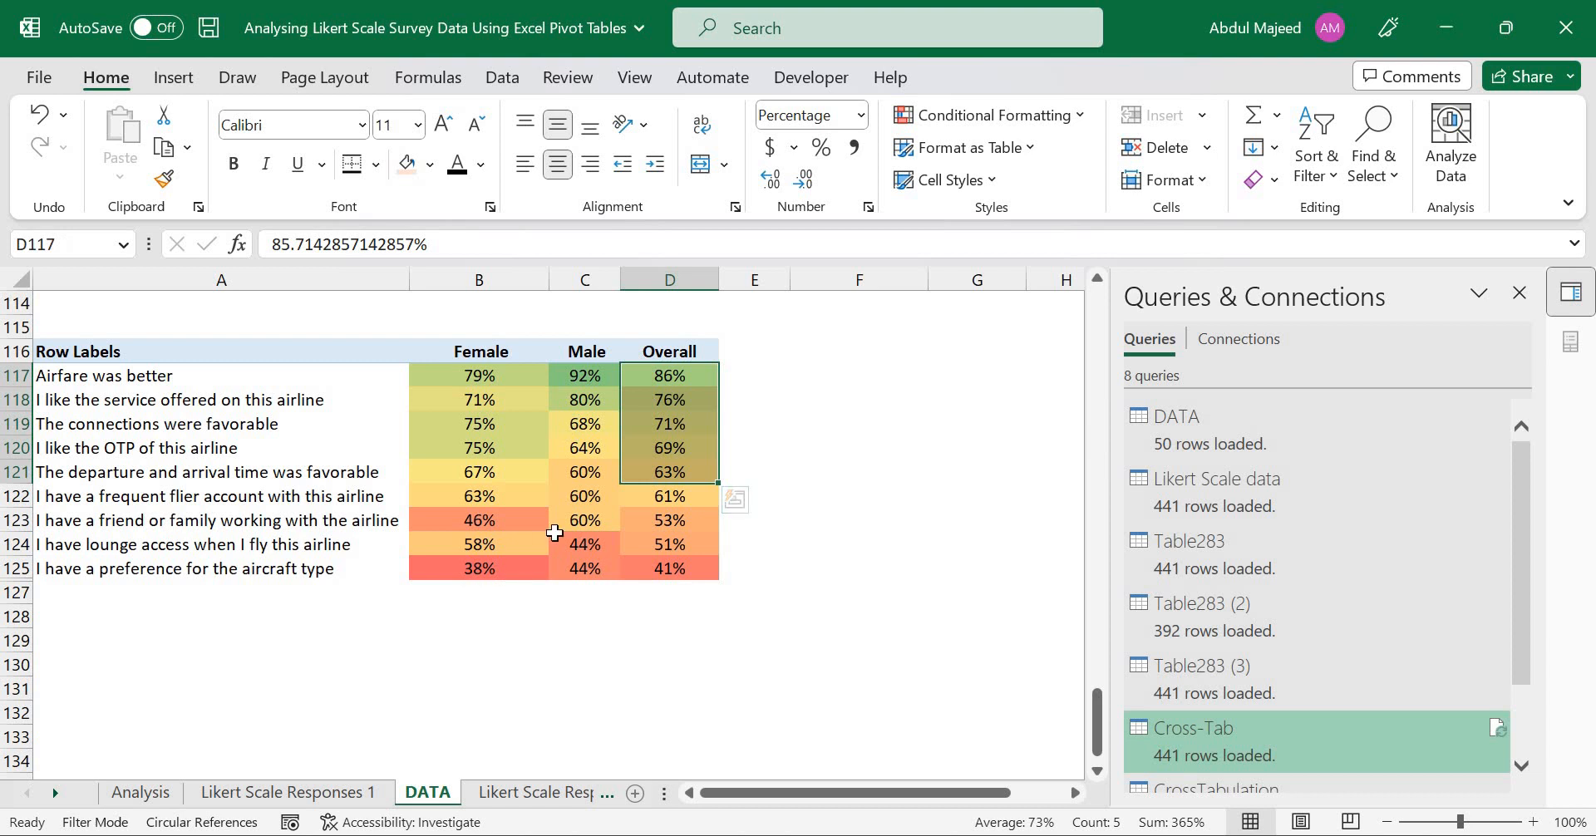
- Enter the base sizes 24, 25 and 49 in B127:D127 beneath the Female, Male and Overall columns
key(Up)
key(Up)
key(Up)
key(Up)
key(Up)
key(Up)
key(Up)
key(Up)
key(Up)
key(Up)
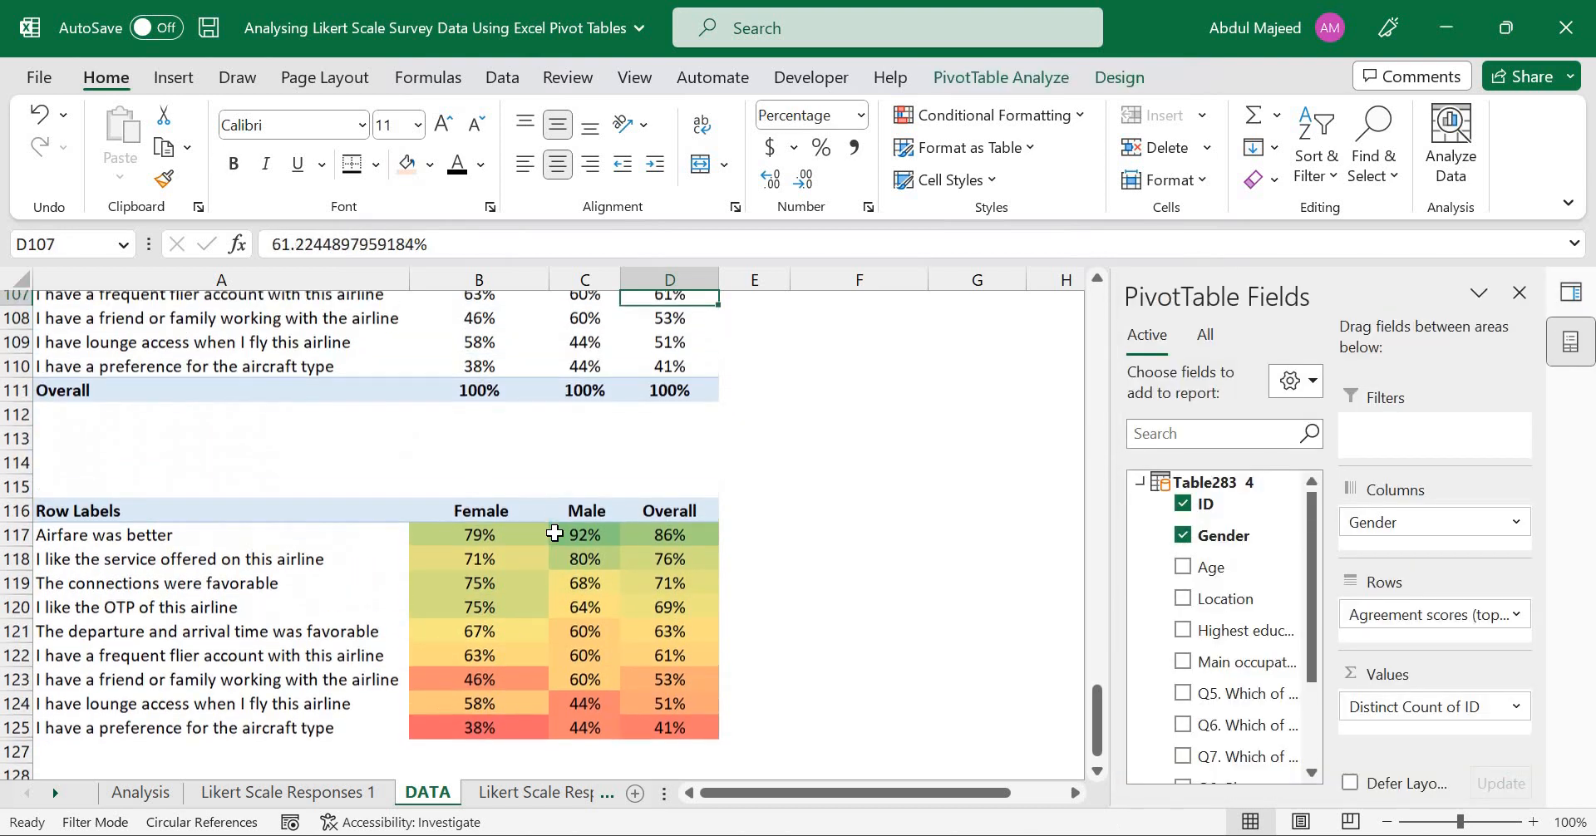
key(Down)
key(Down)
key(Down)
key(Down)
key(Down)
key(Down)
key(Down)
key(Down)
key(Down)
key(Down)
key(Down)
key(Down)
key(Down)
key(Down)
key(Down)
key(Down)
key(Down)
key(Down)
key(Down)
key(Down)
key(Left)
key(Left)
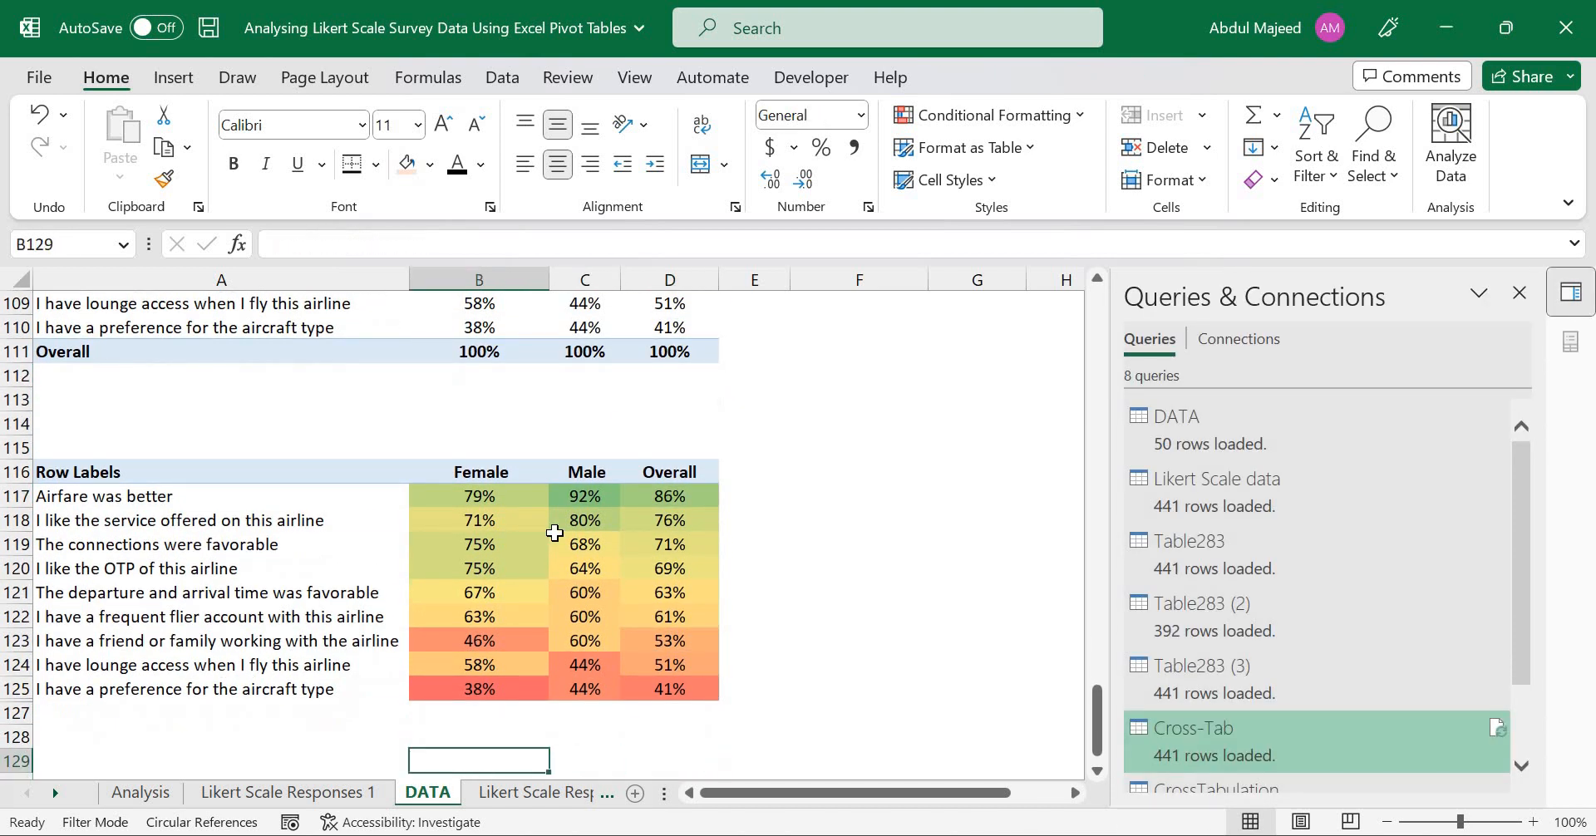
key(Up)
key(Up)
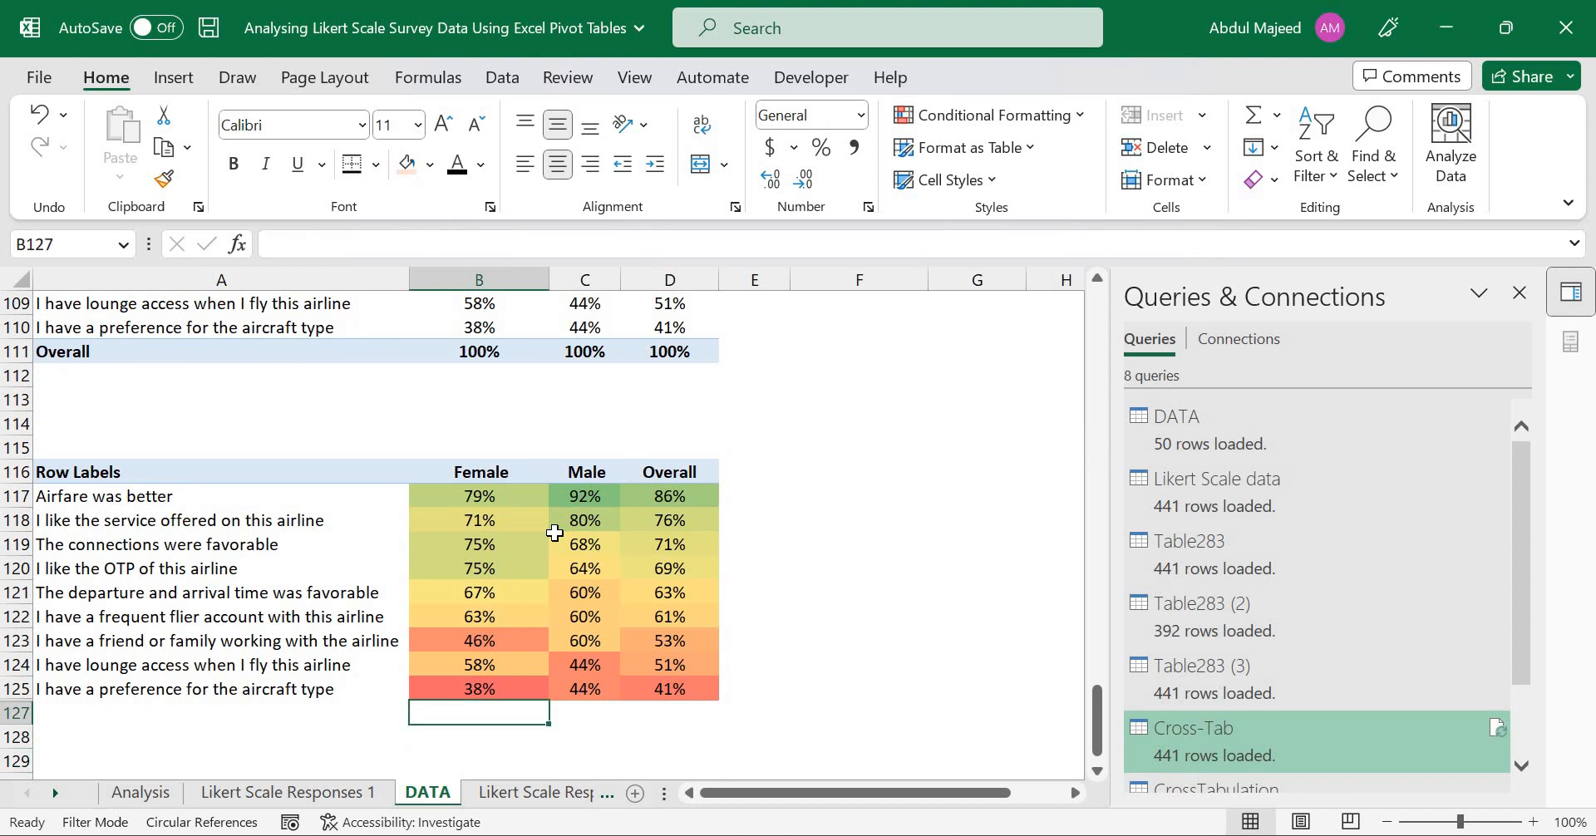
text(24)
key(Tab)
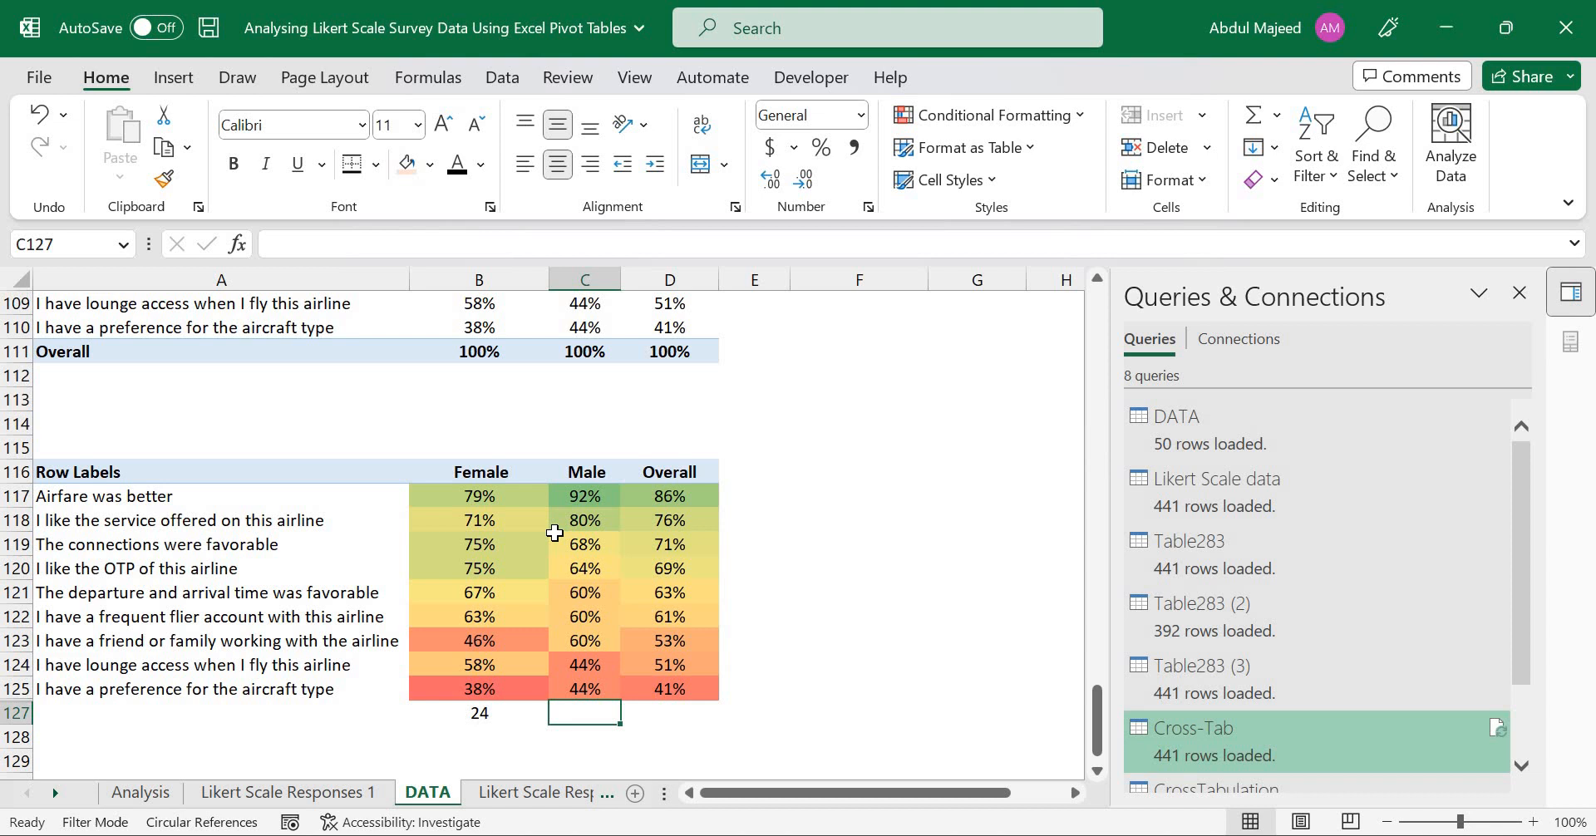
text(25)
key(Tab)
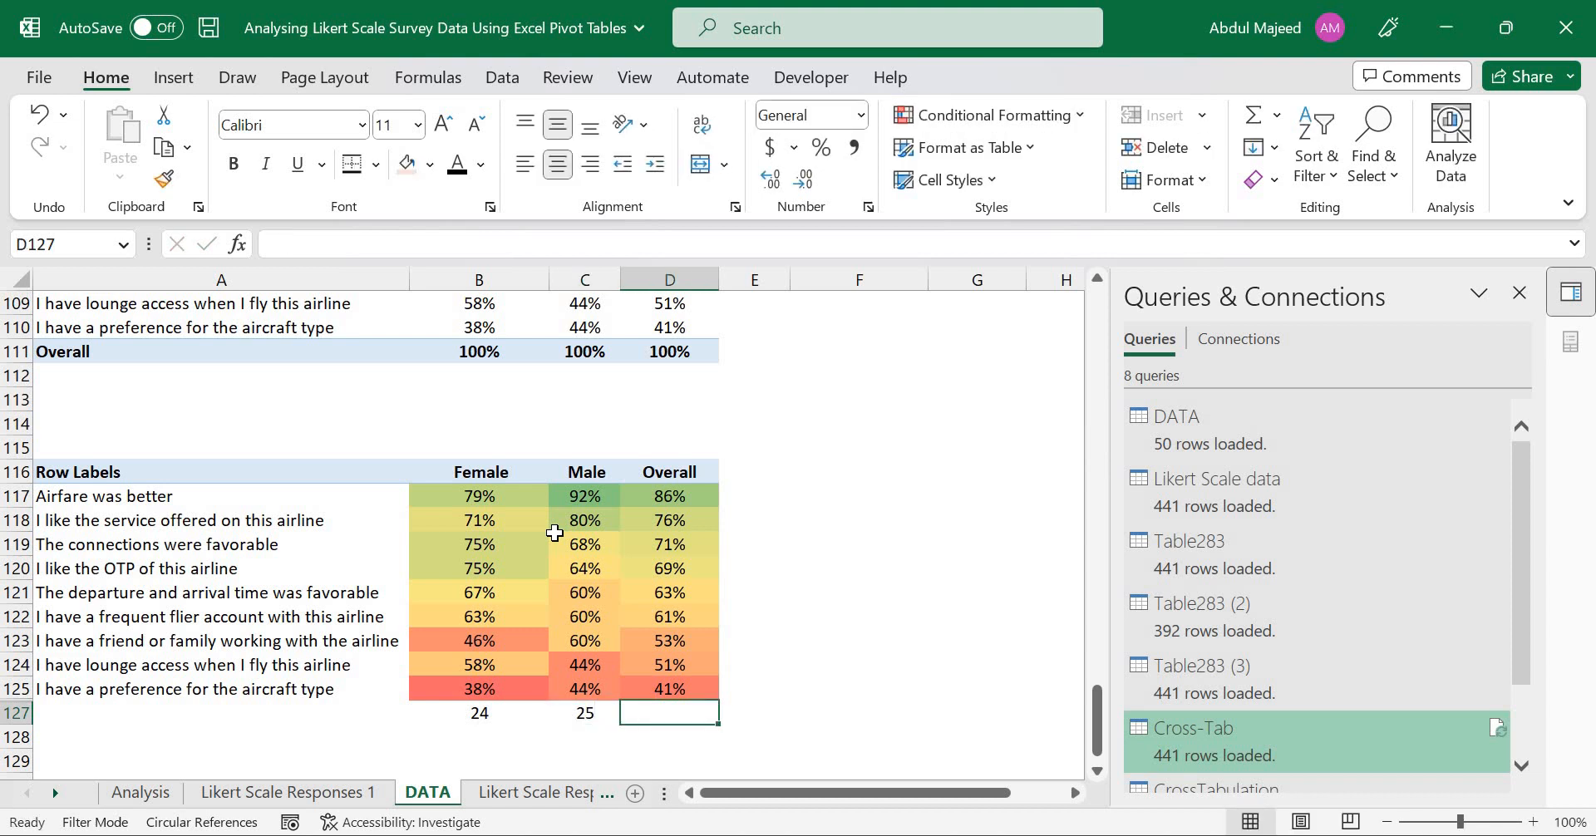
text(48)
text(9)
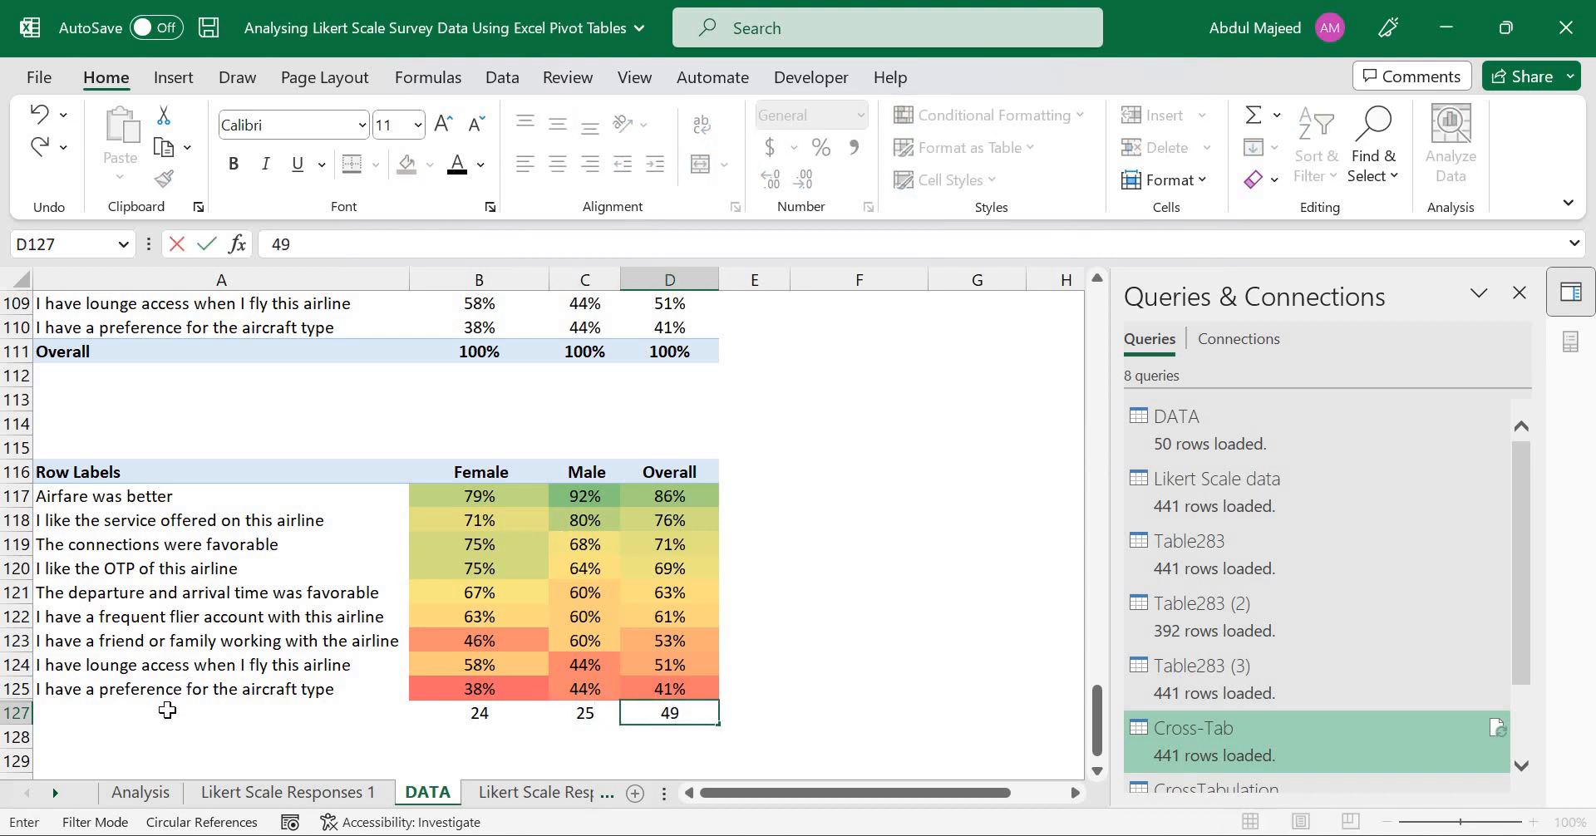
- Label the base-size row "Bases (n)" in cell A127
click(169, 711)
text(Bases (n)
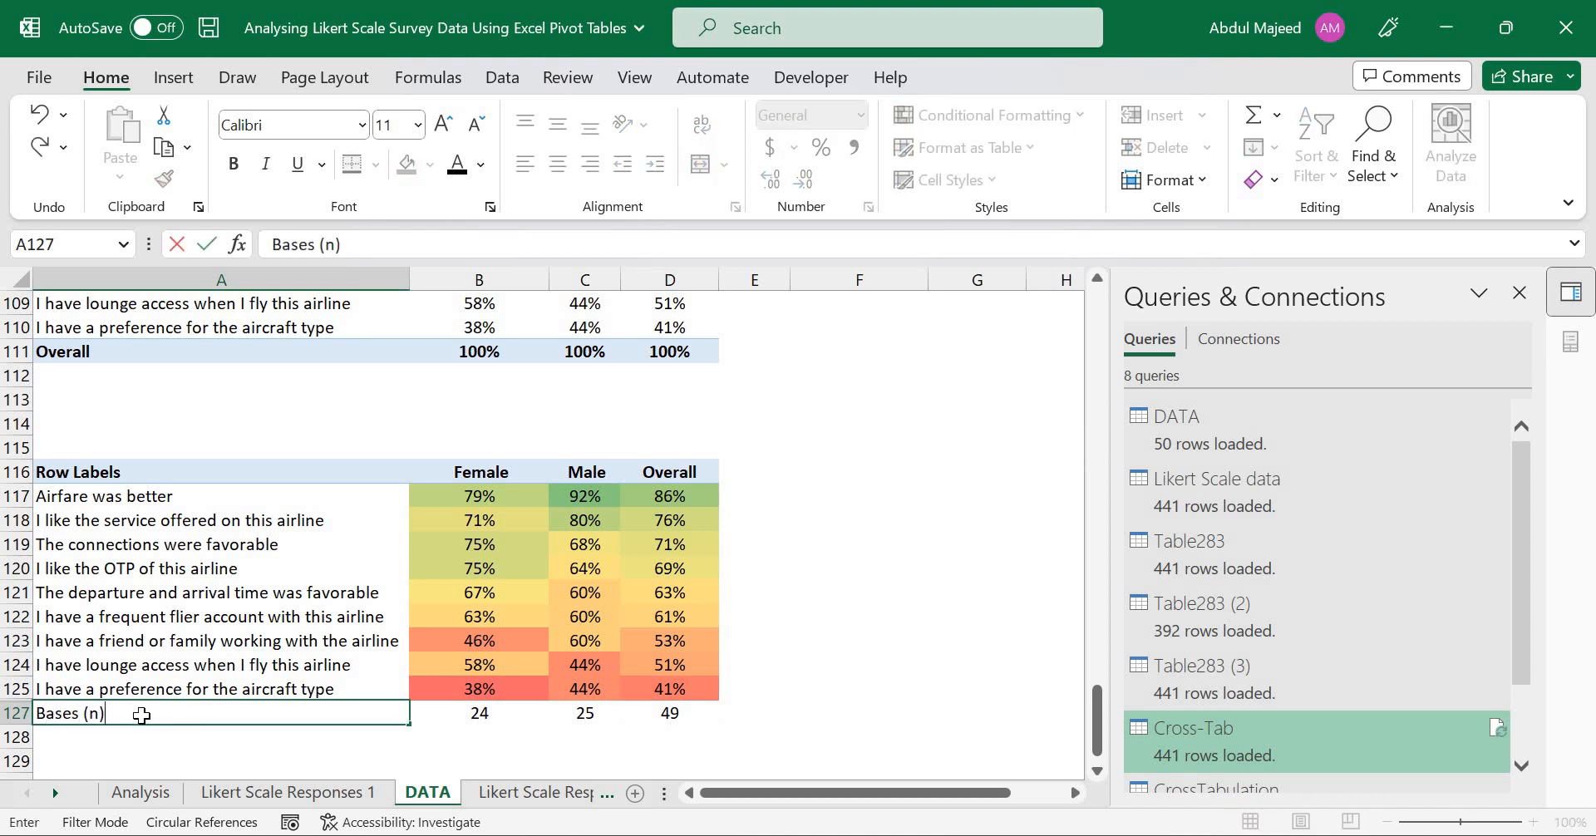
key(Return)
key(Return)
- Add top and bottom borders to the Bases (n) row across A127:D127
key(Up)
key(Up)
key(shift+Right)
key(shift+Right)
key(shift+Right)
key(shift+Right)
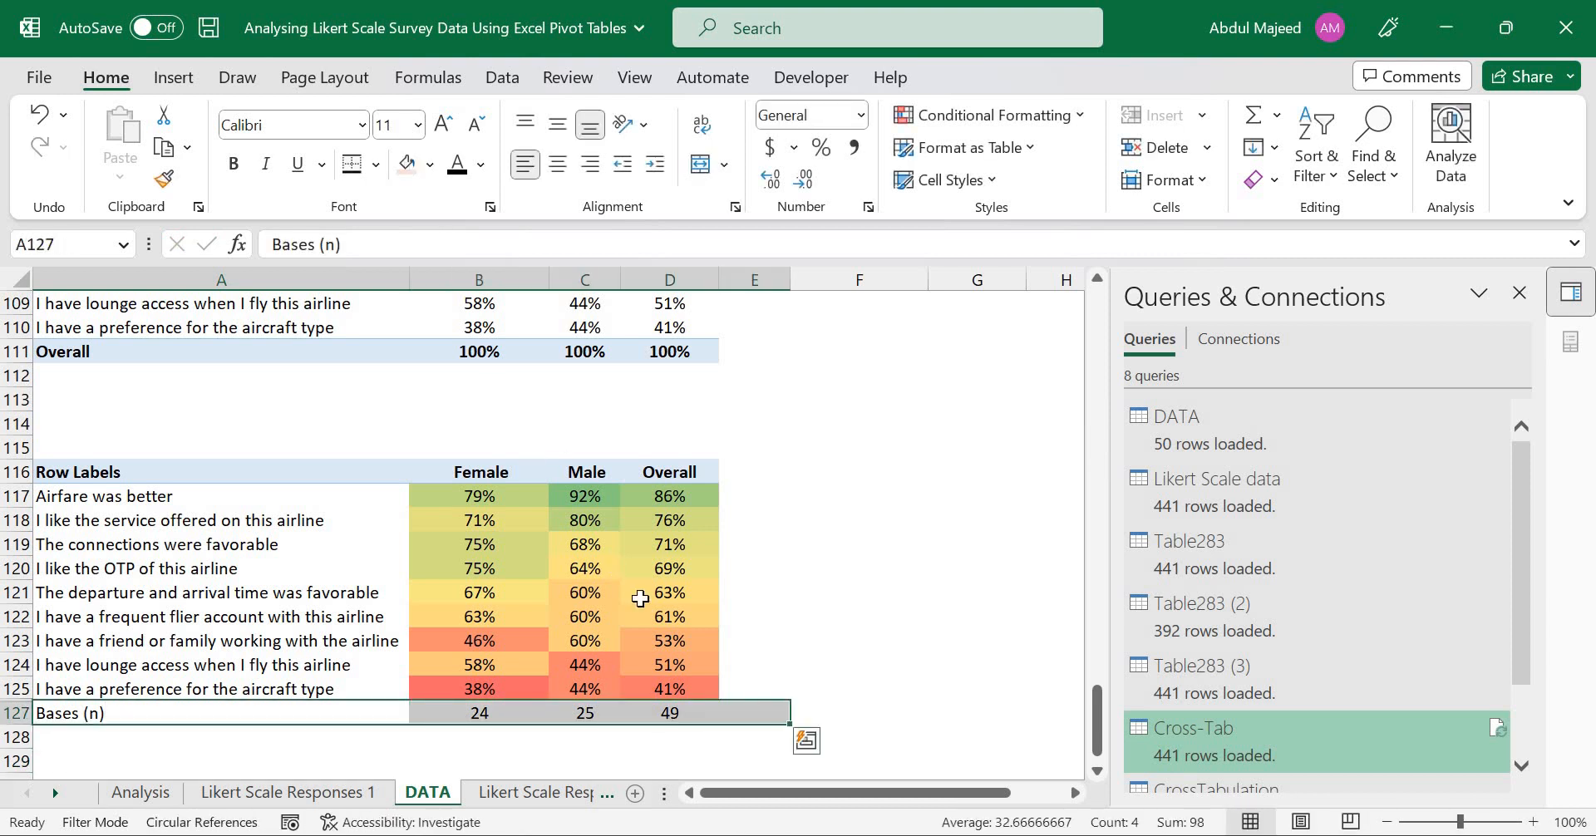
drag(645, 709, 260, 713)
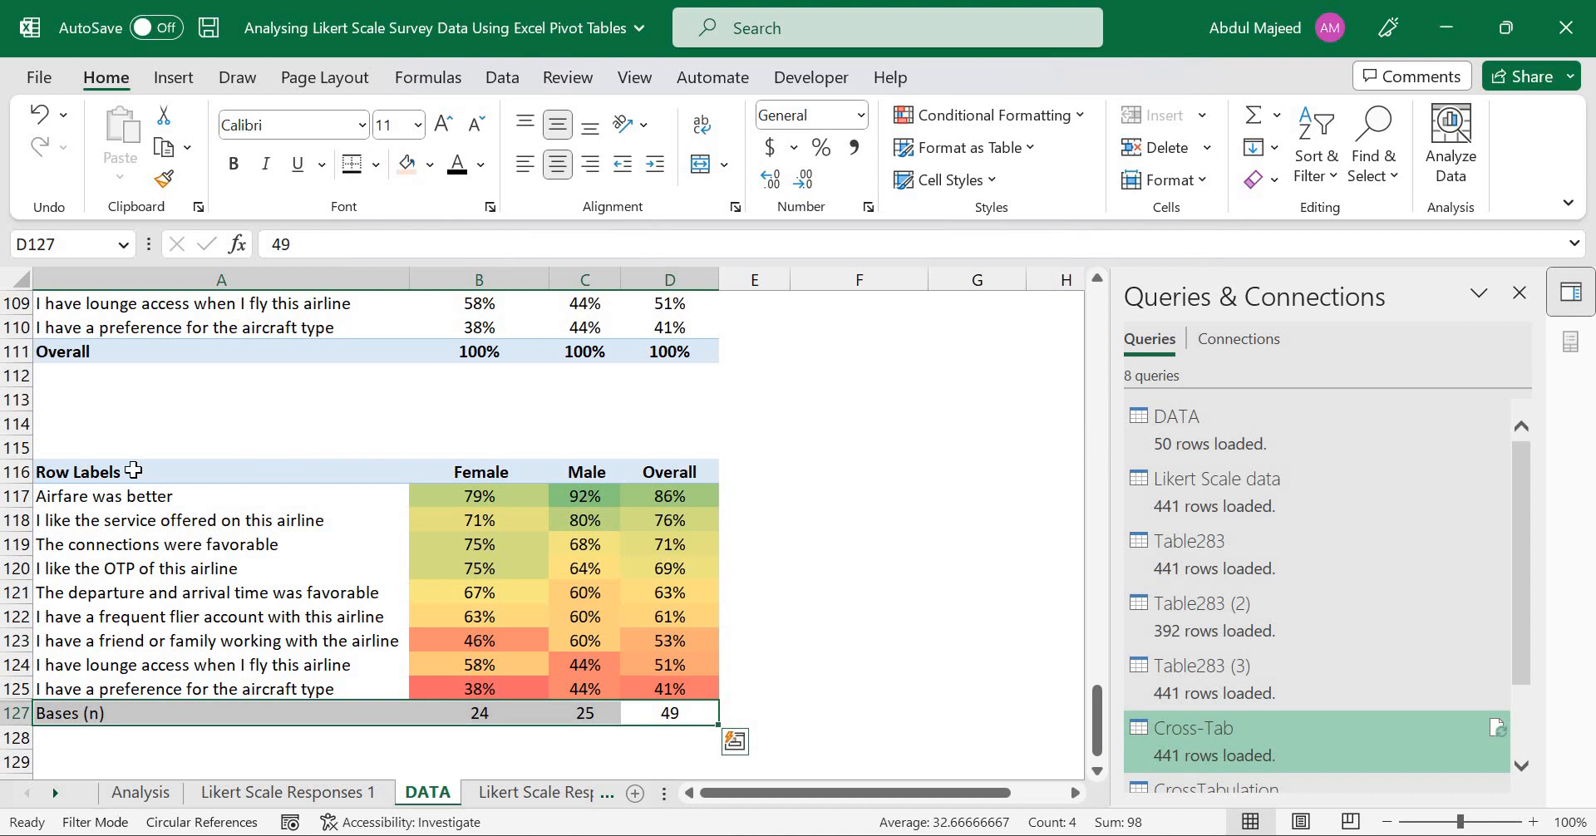
- Rename the color-scaled table's first column header in A116 as "Parameters"
key(ctrl+Left)
key(ctrl+Up)
key(shift+Right)
key(shift+Right)
key(shift+Right)
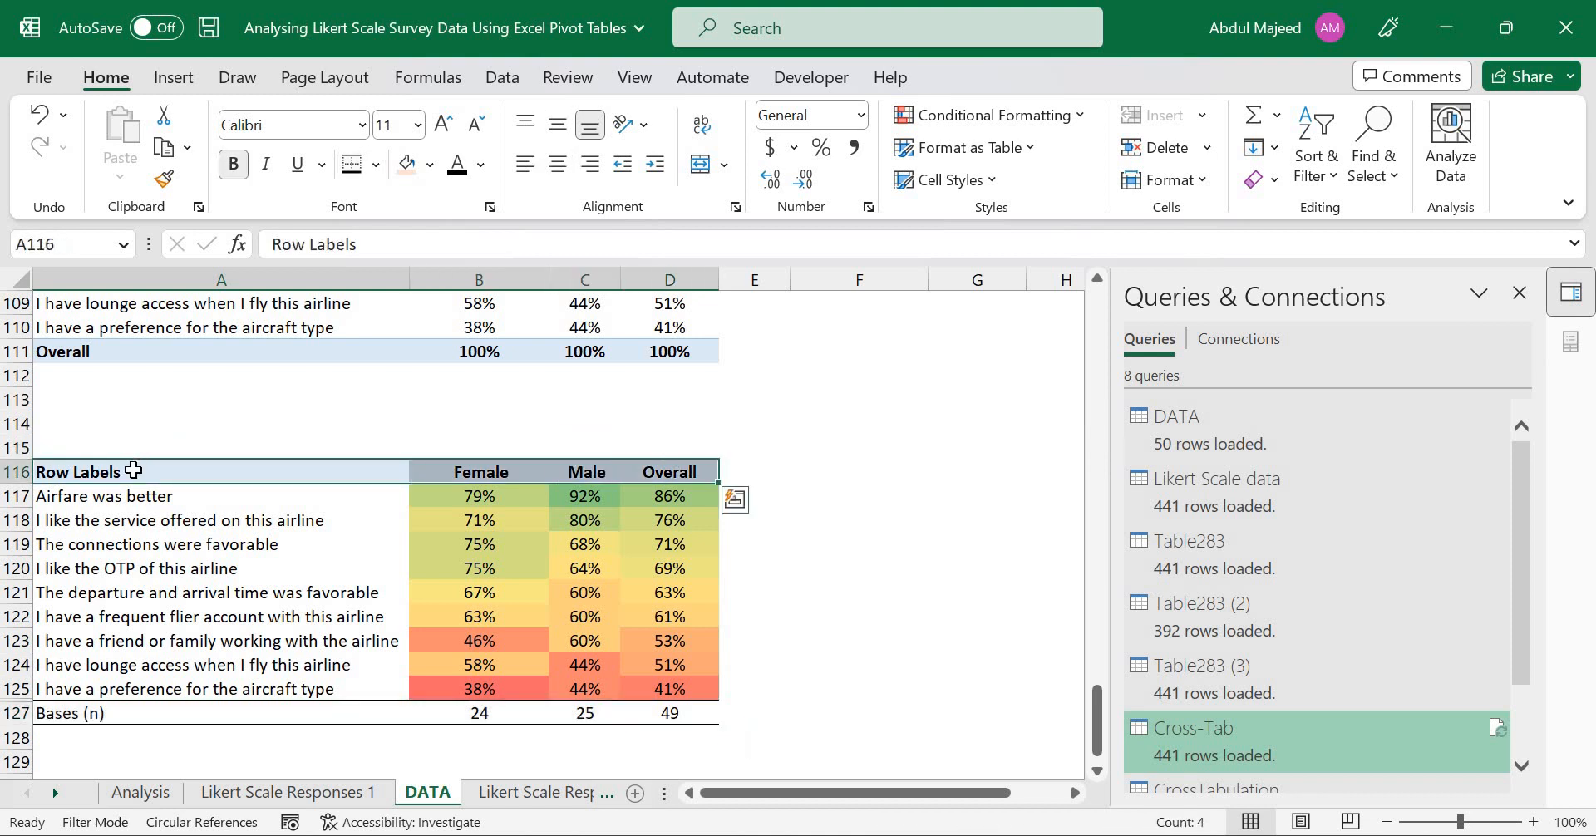
click(133, 470)
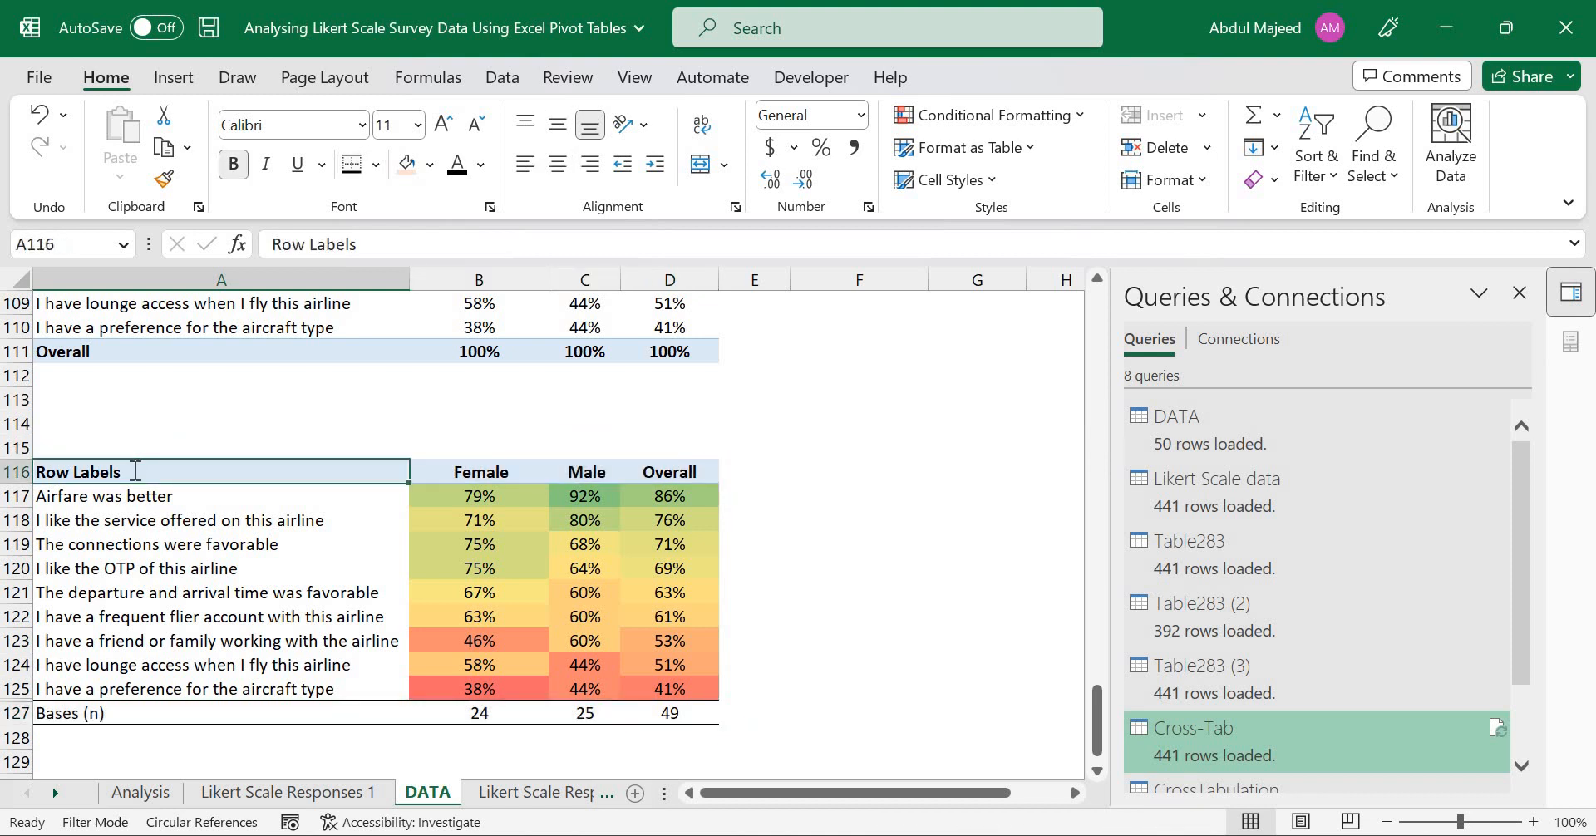
text(Paramet)
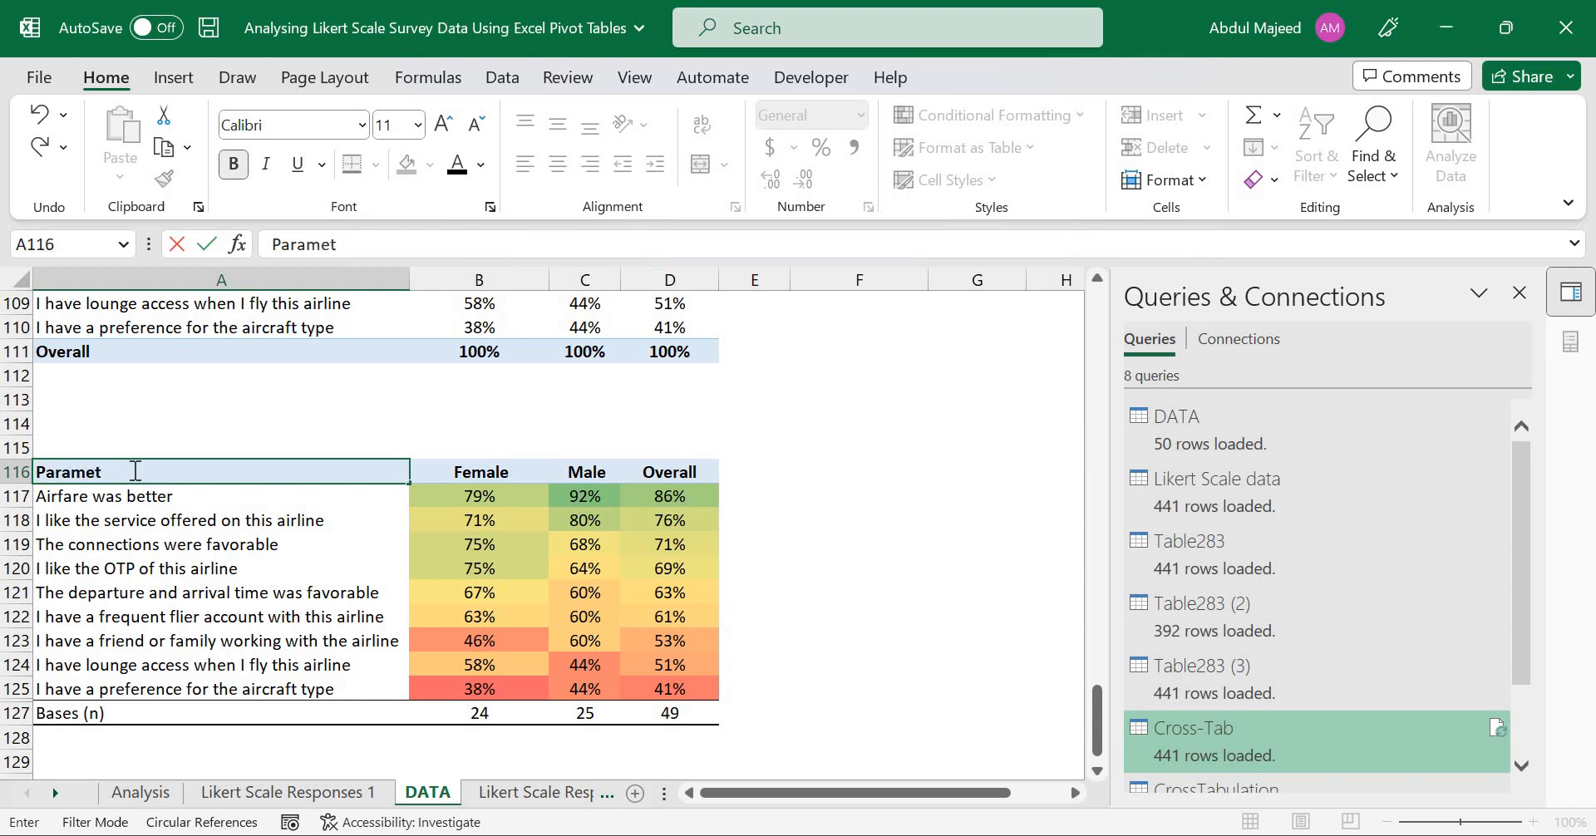
text(ers)
key(Return)
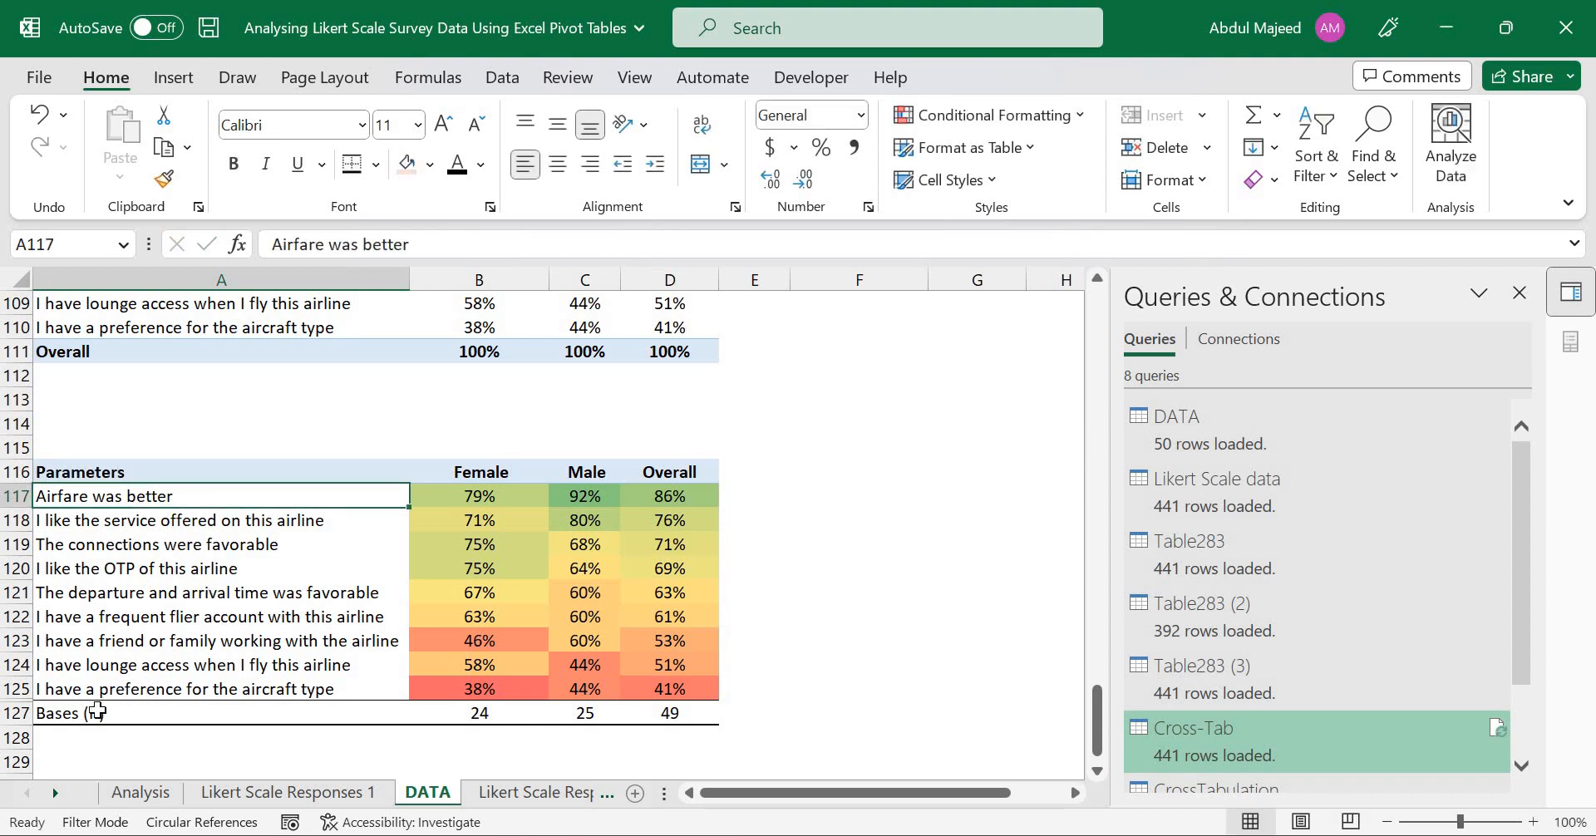
- Make the base-size row A127:D127 bold
key(ctrl+Down)
key(ctrl+shift+Right)
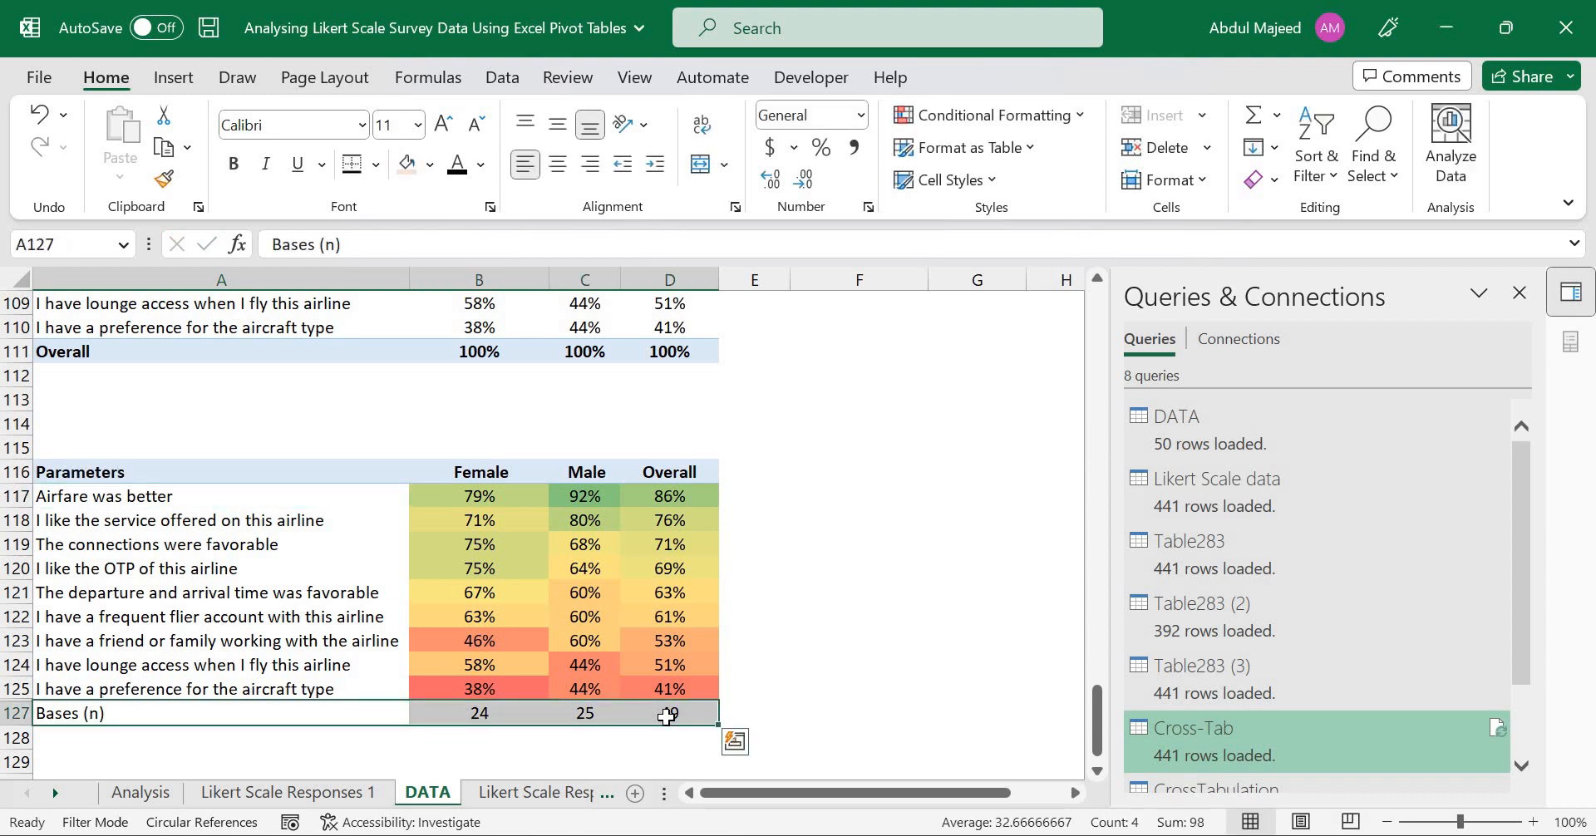
key(ctrl+b)
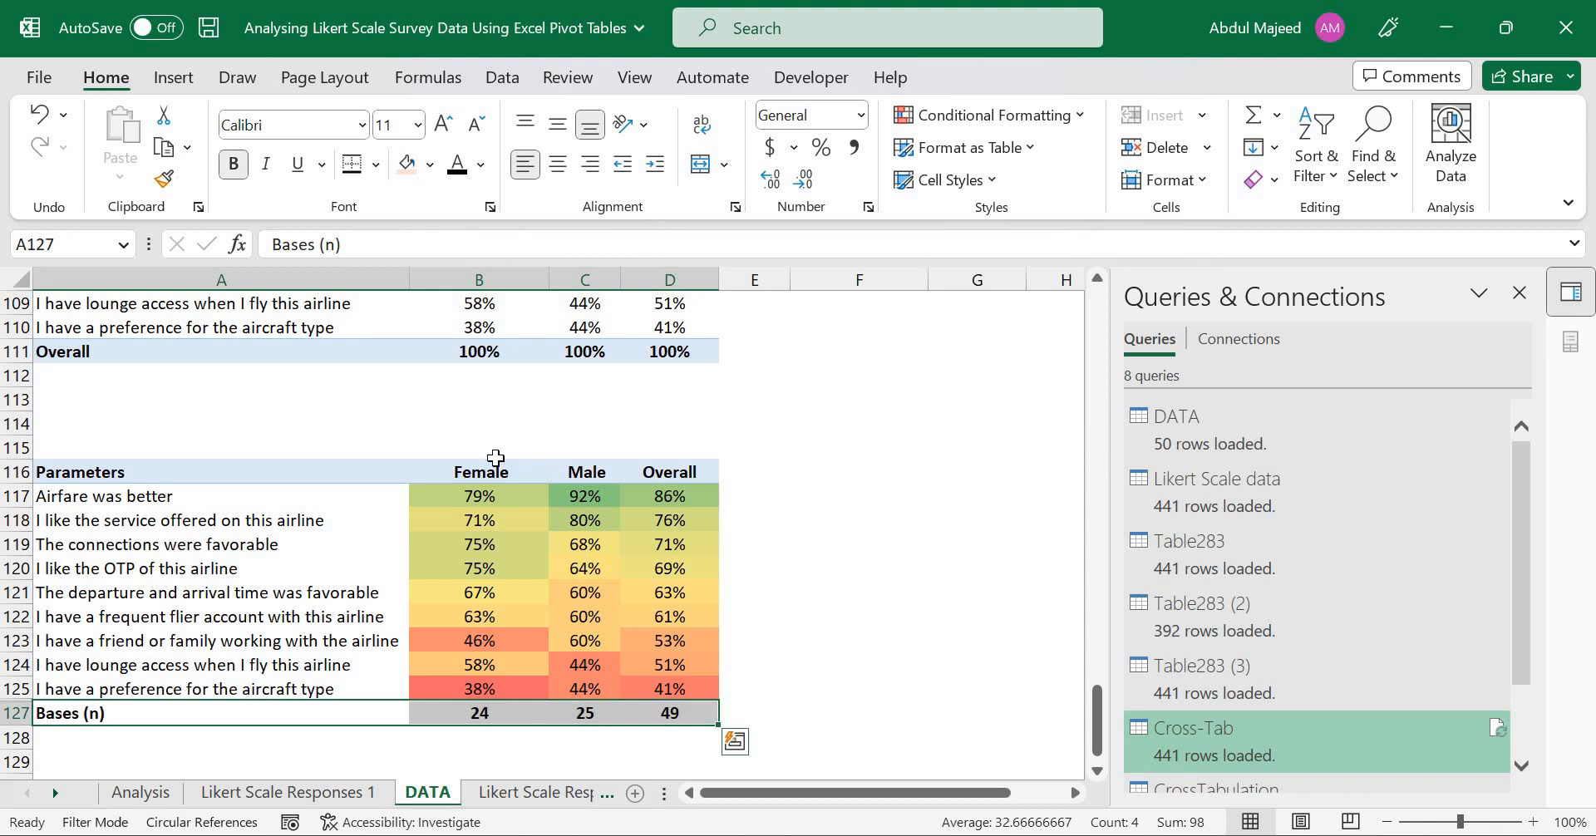
- Add the bold title "Top 2 box (strongly agree & agree)" in A115 above the color-scaled table
click(229, 442)
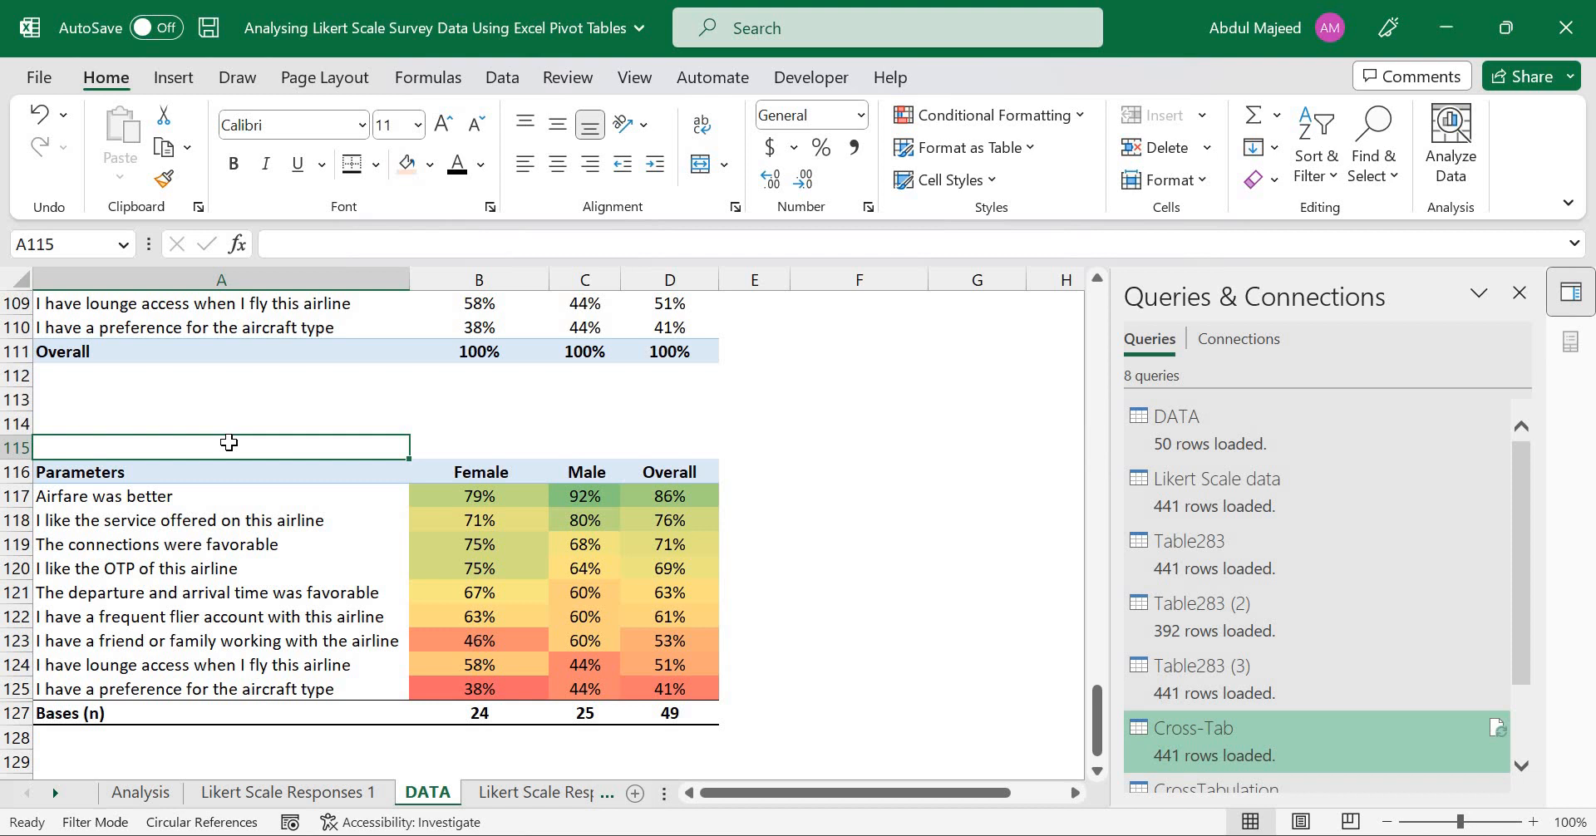
text(Top 2 box (str)
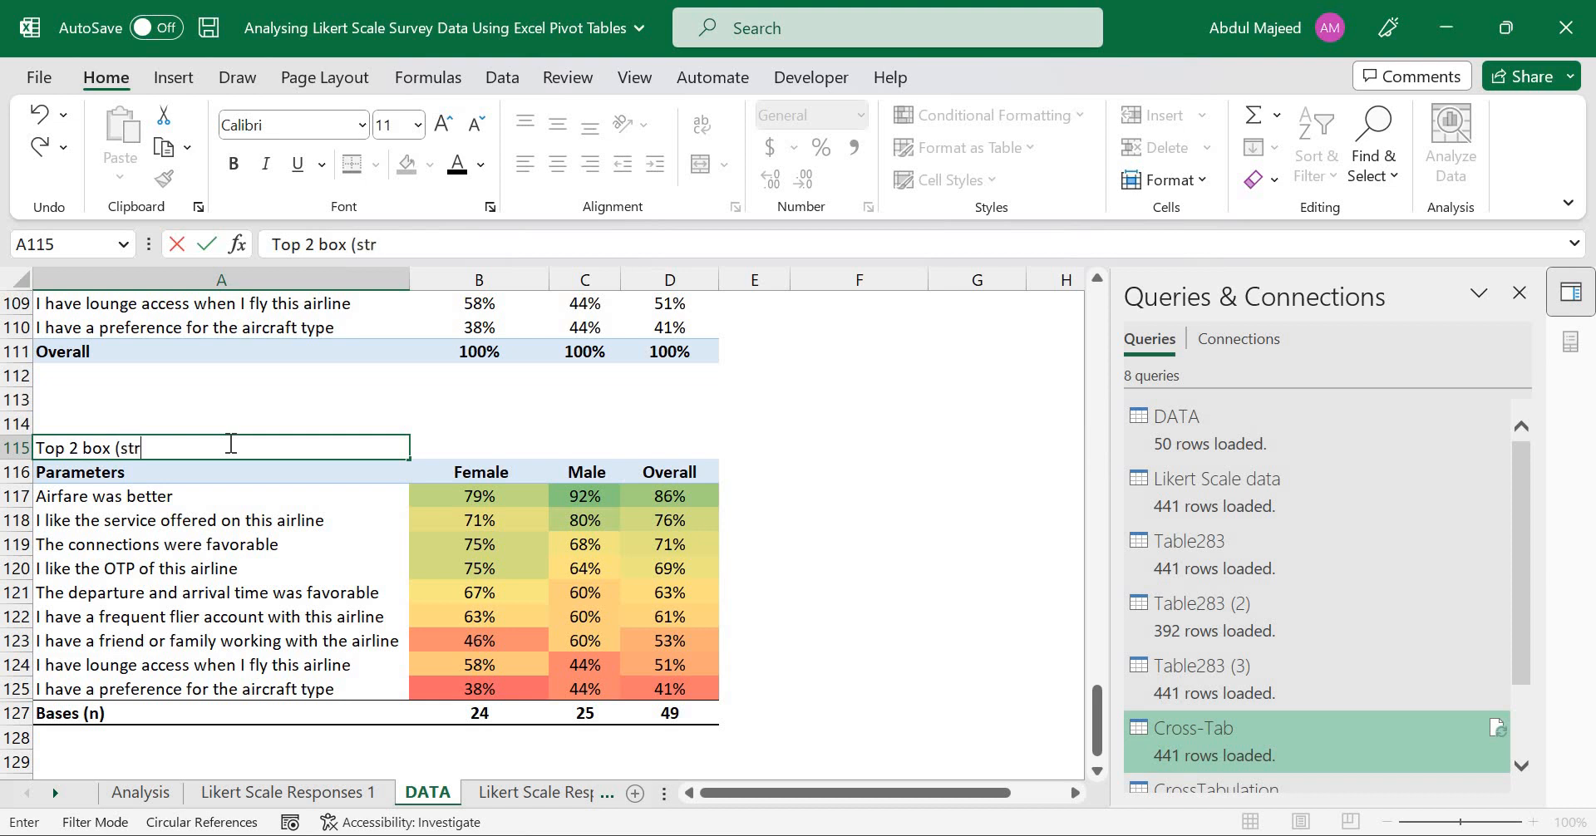
text(agr)
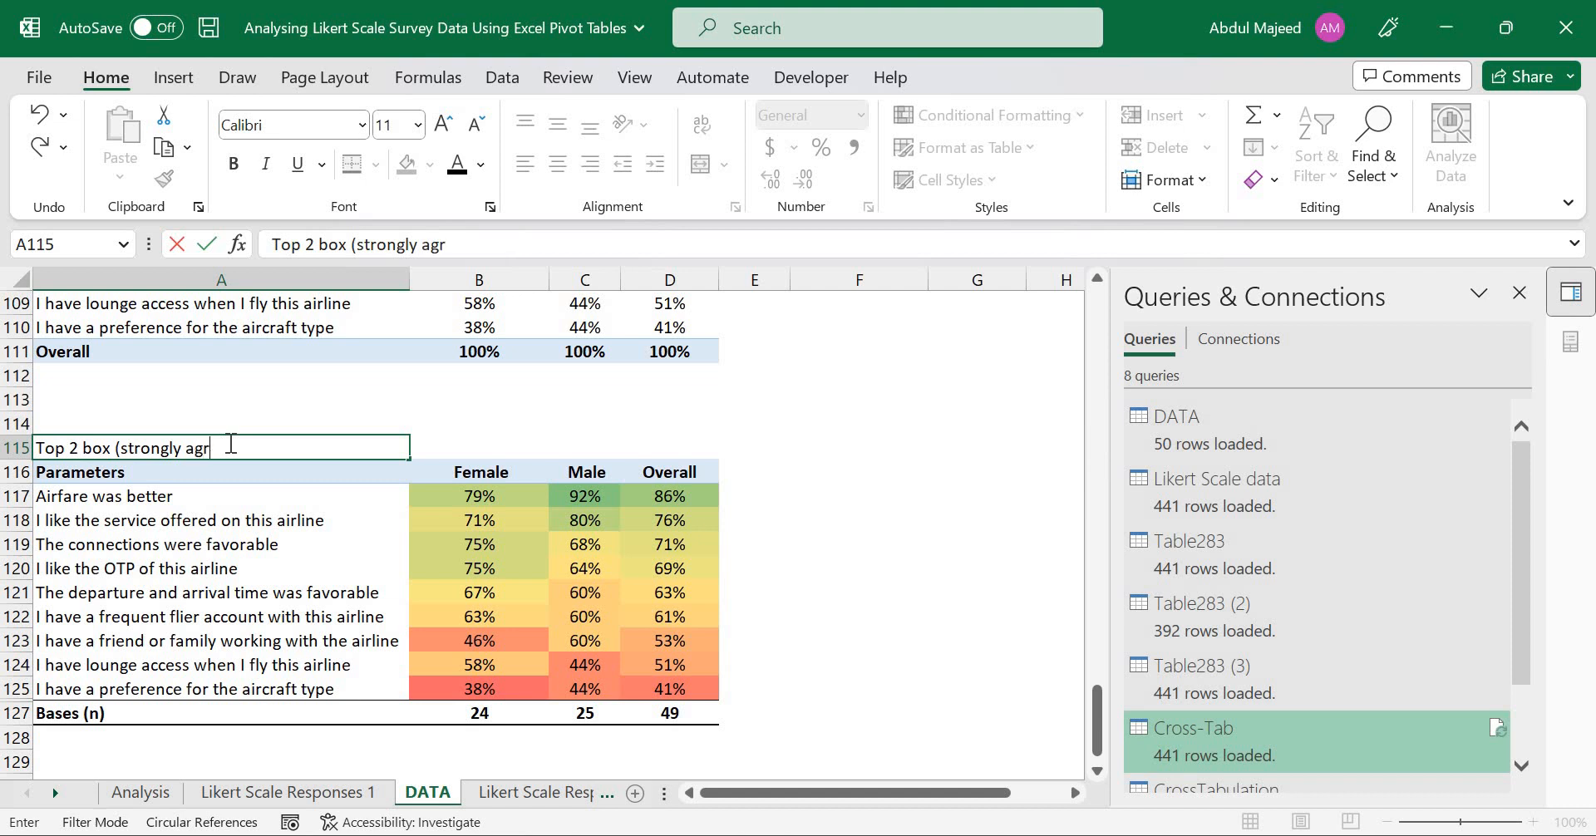
text(ee & agree)
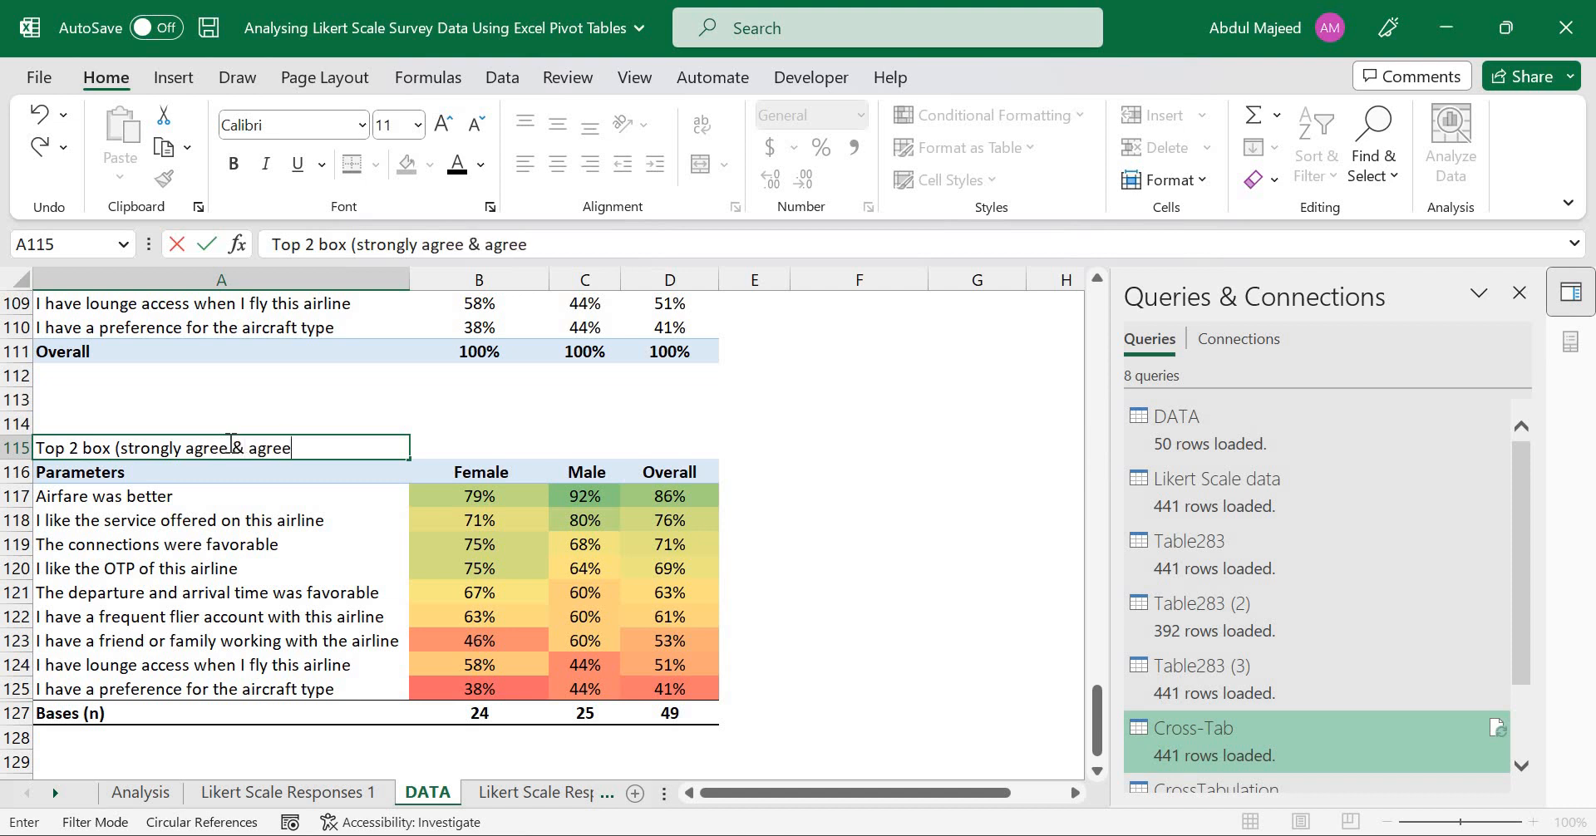
text())
key(Return)
click(219, 442)
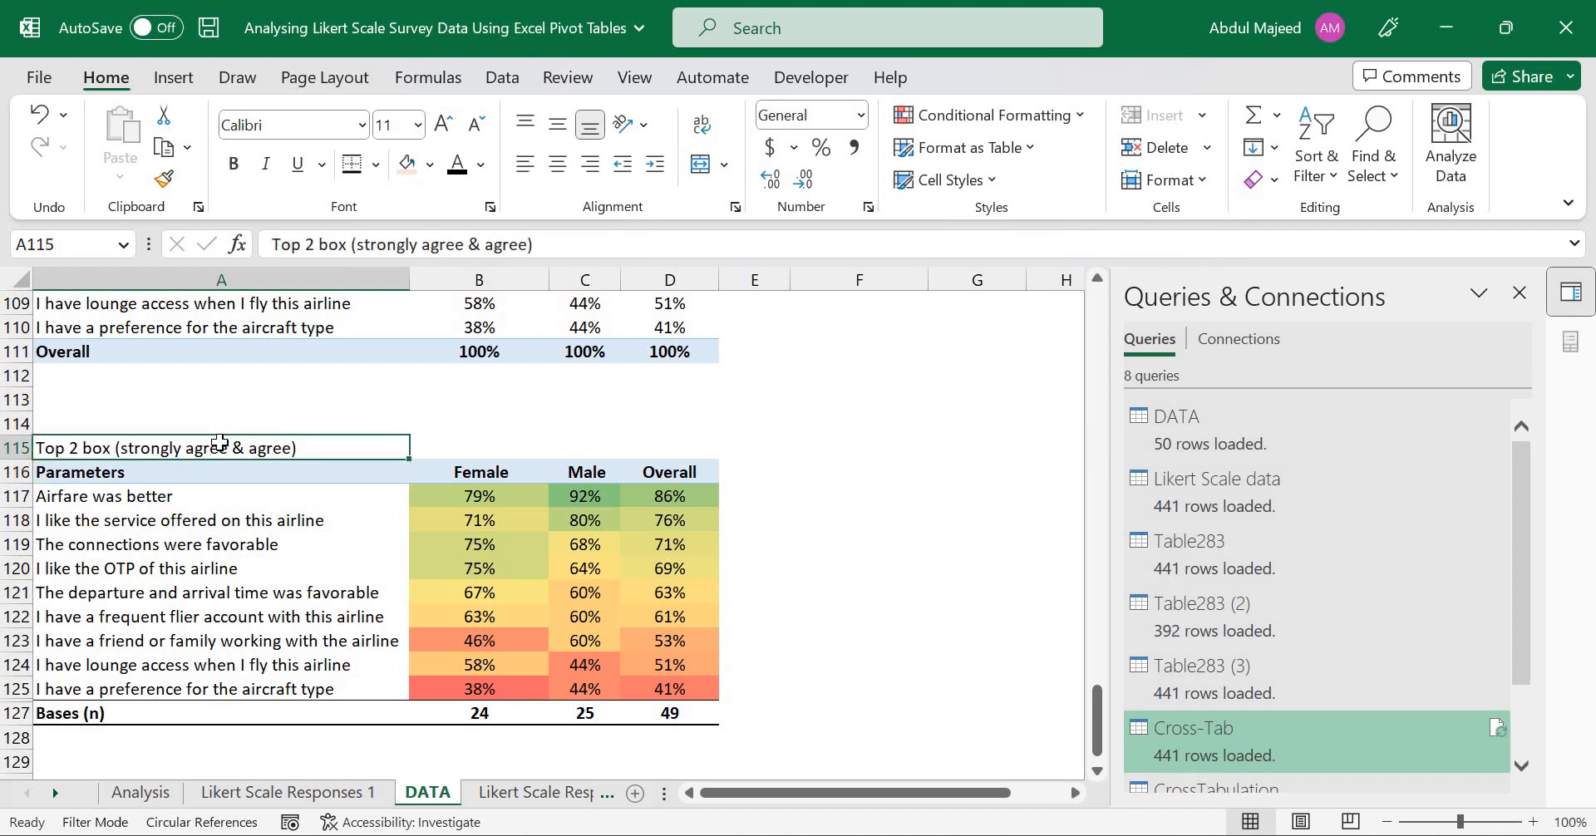
key(ctrl+b)
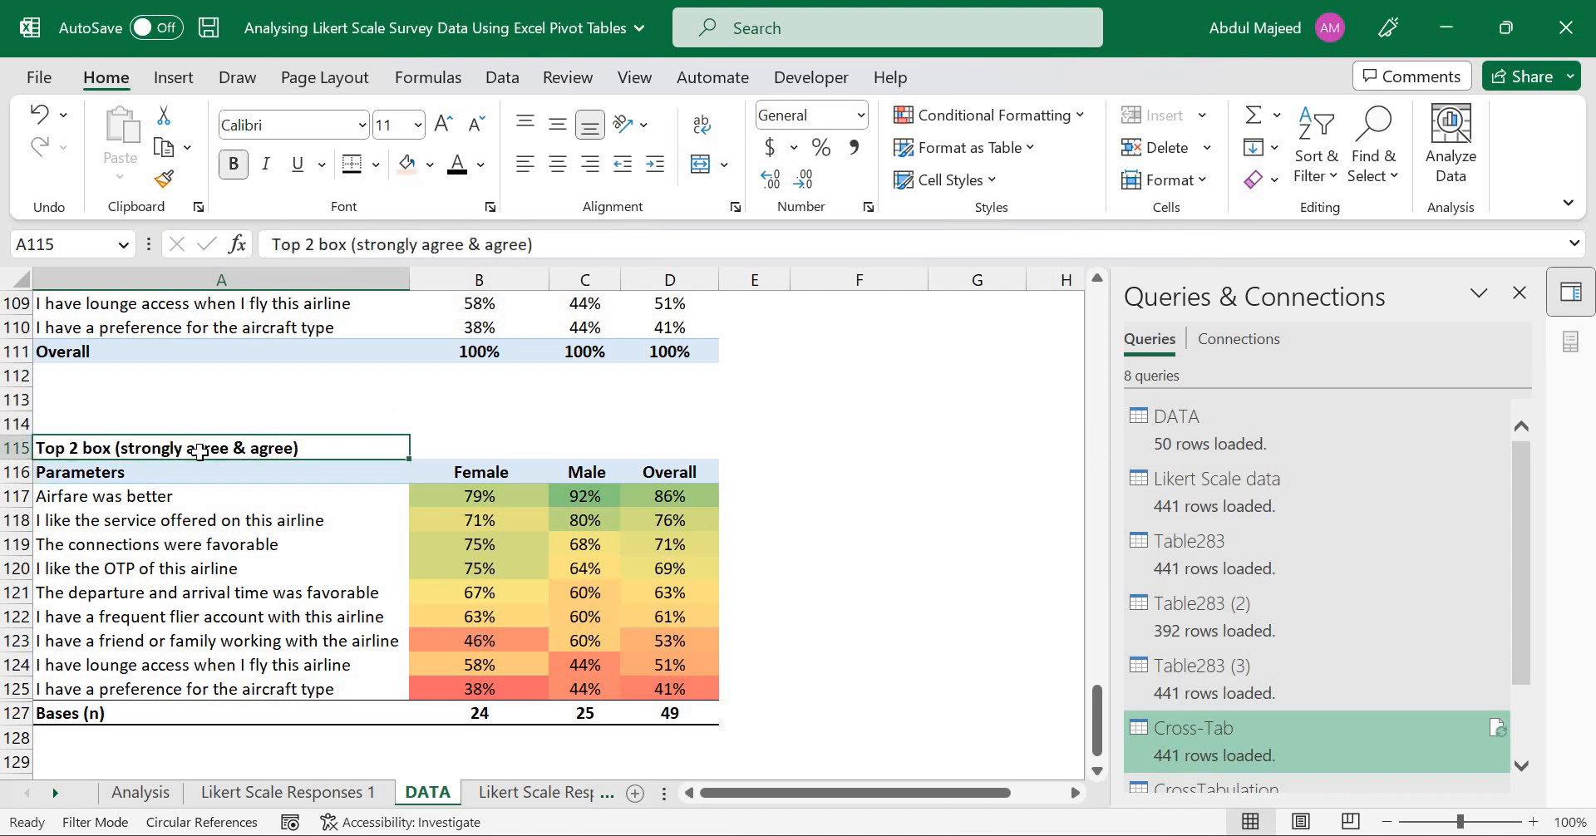
- Review the titled table's statements and compare the Female and Male agreement percentages for "Airfare was better"
drag(212, 452, 691, 446)
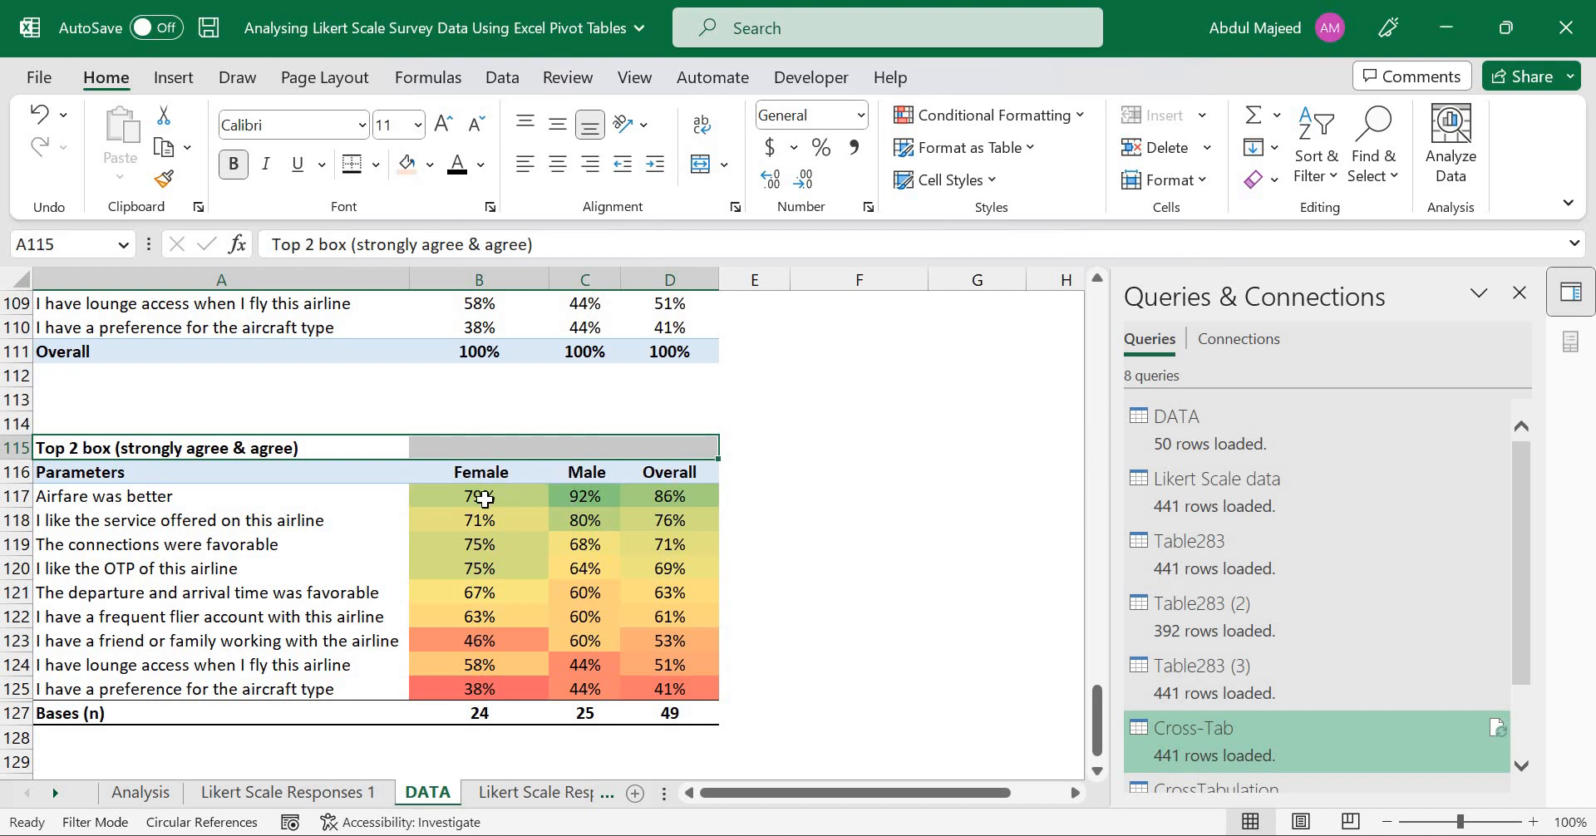
click(497, 497)
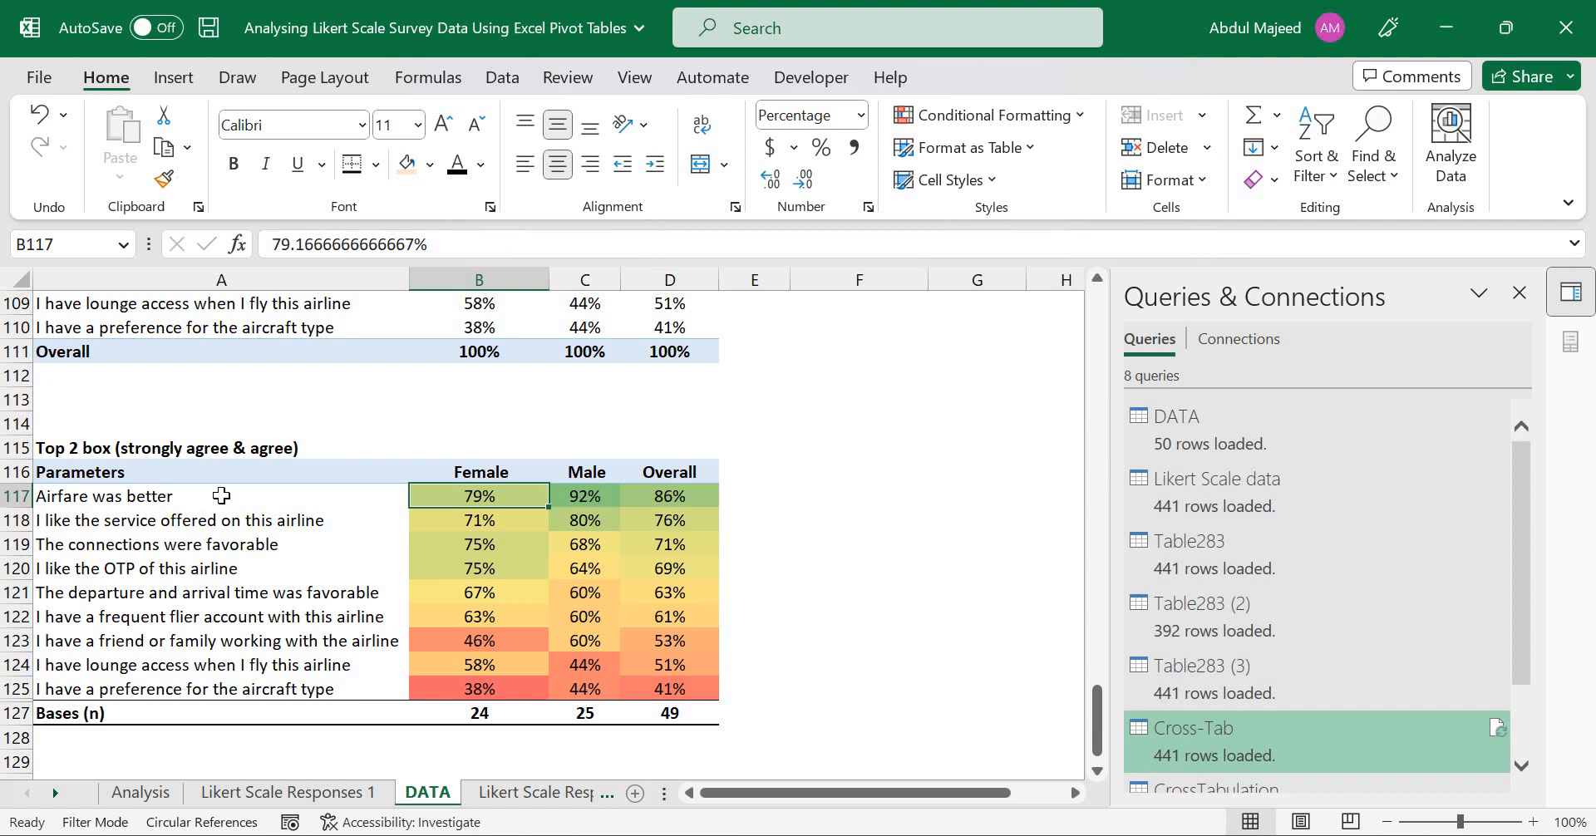
click(274, 491)
key(shift+Down)
key(shift+Down)
key(shift+Down)
key(shift+Down)
key(shift+Down)
key(shift+Down)
key(shift+Down)
key(shift+Down)
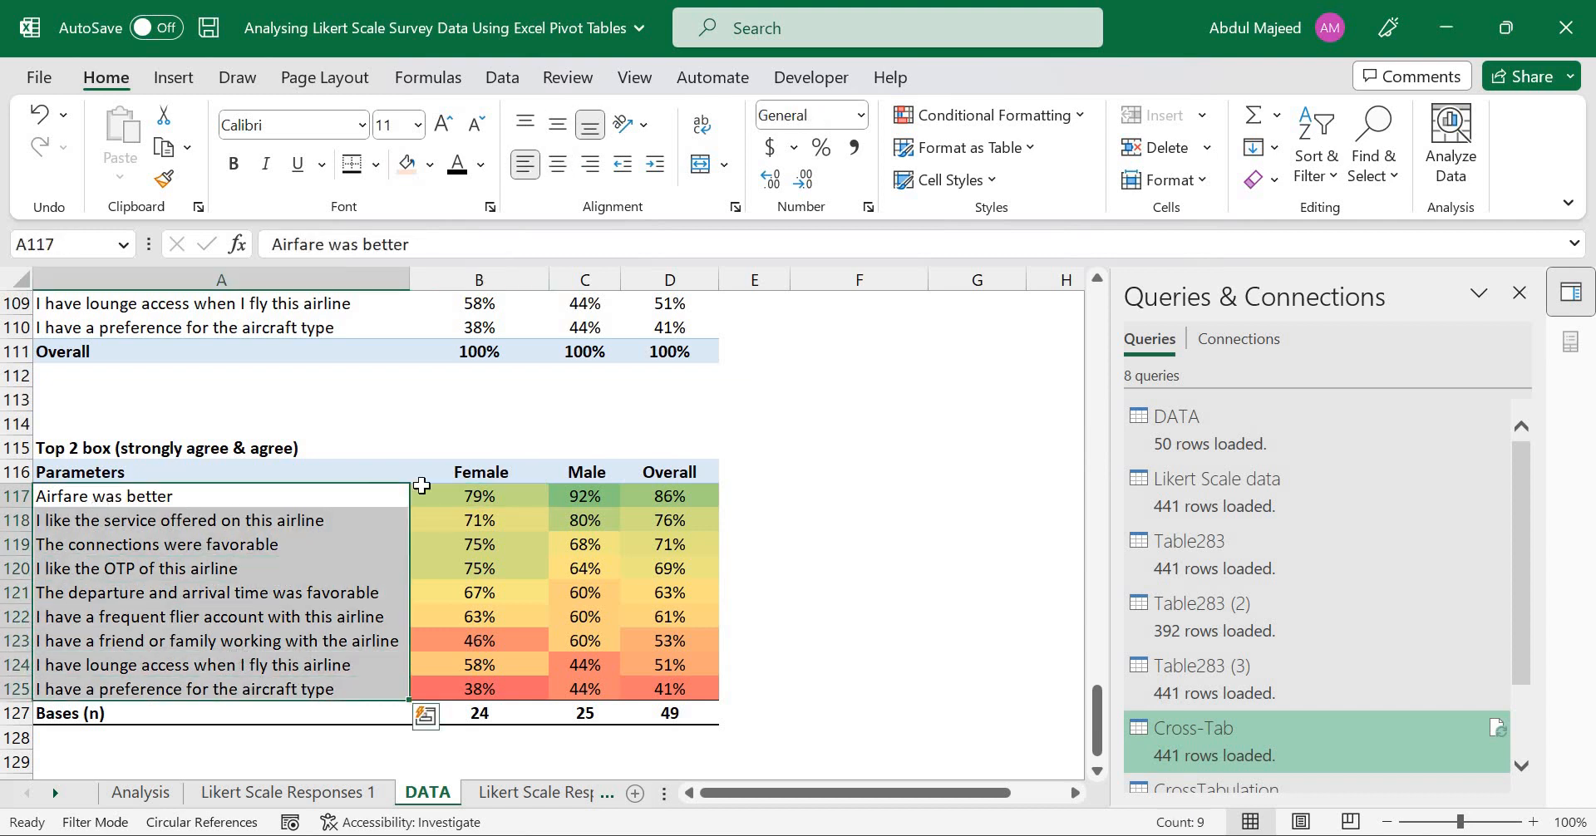
drag(405, 496, 437, 496)
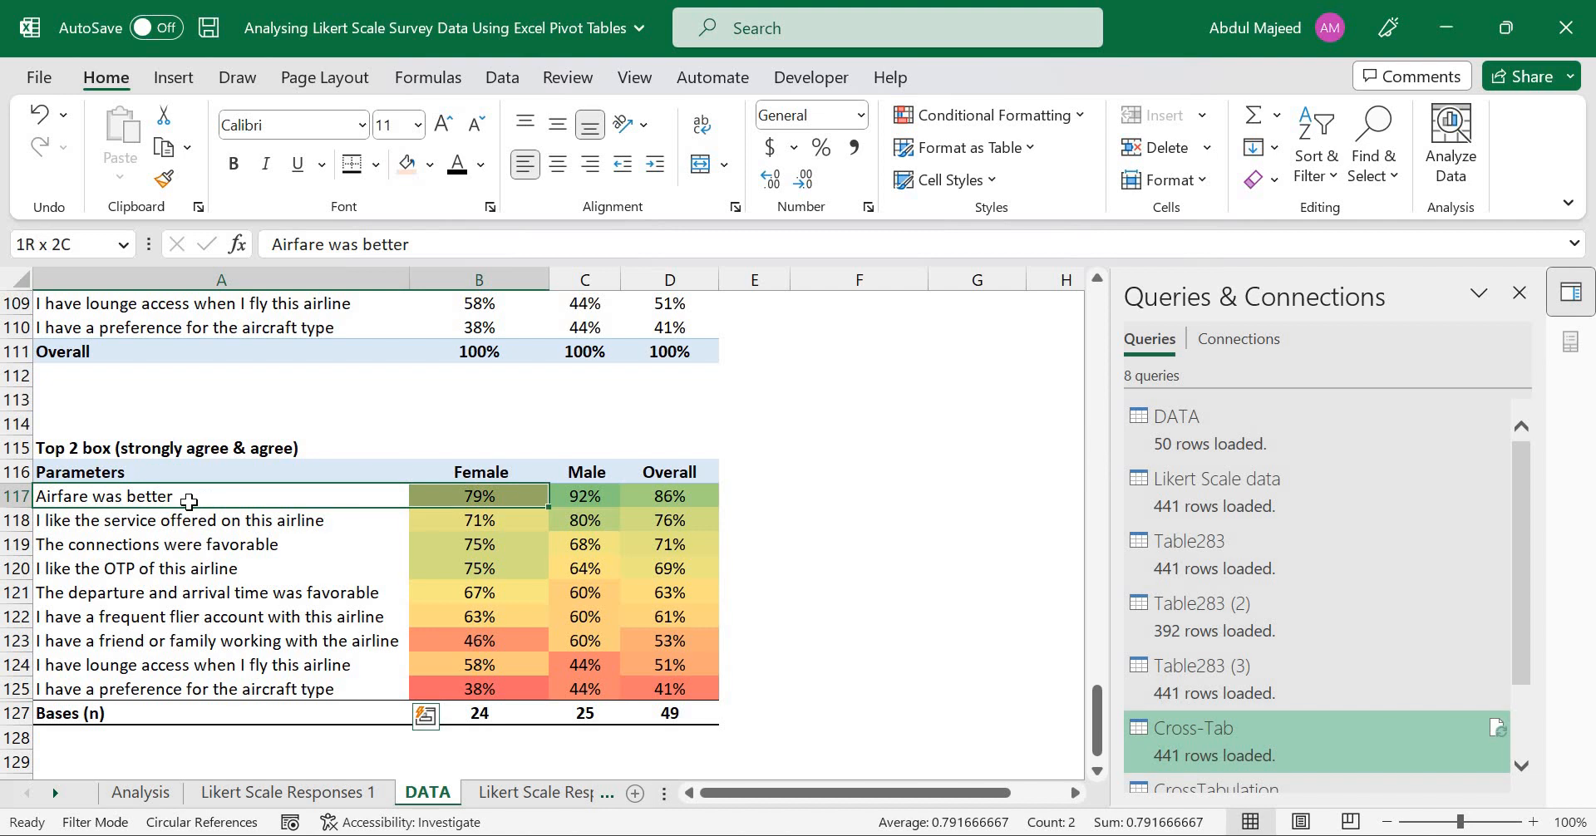
click(77, 491)
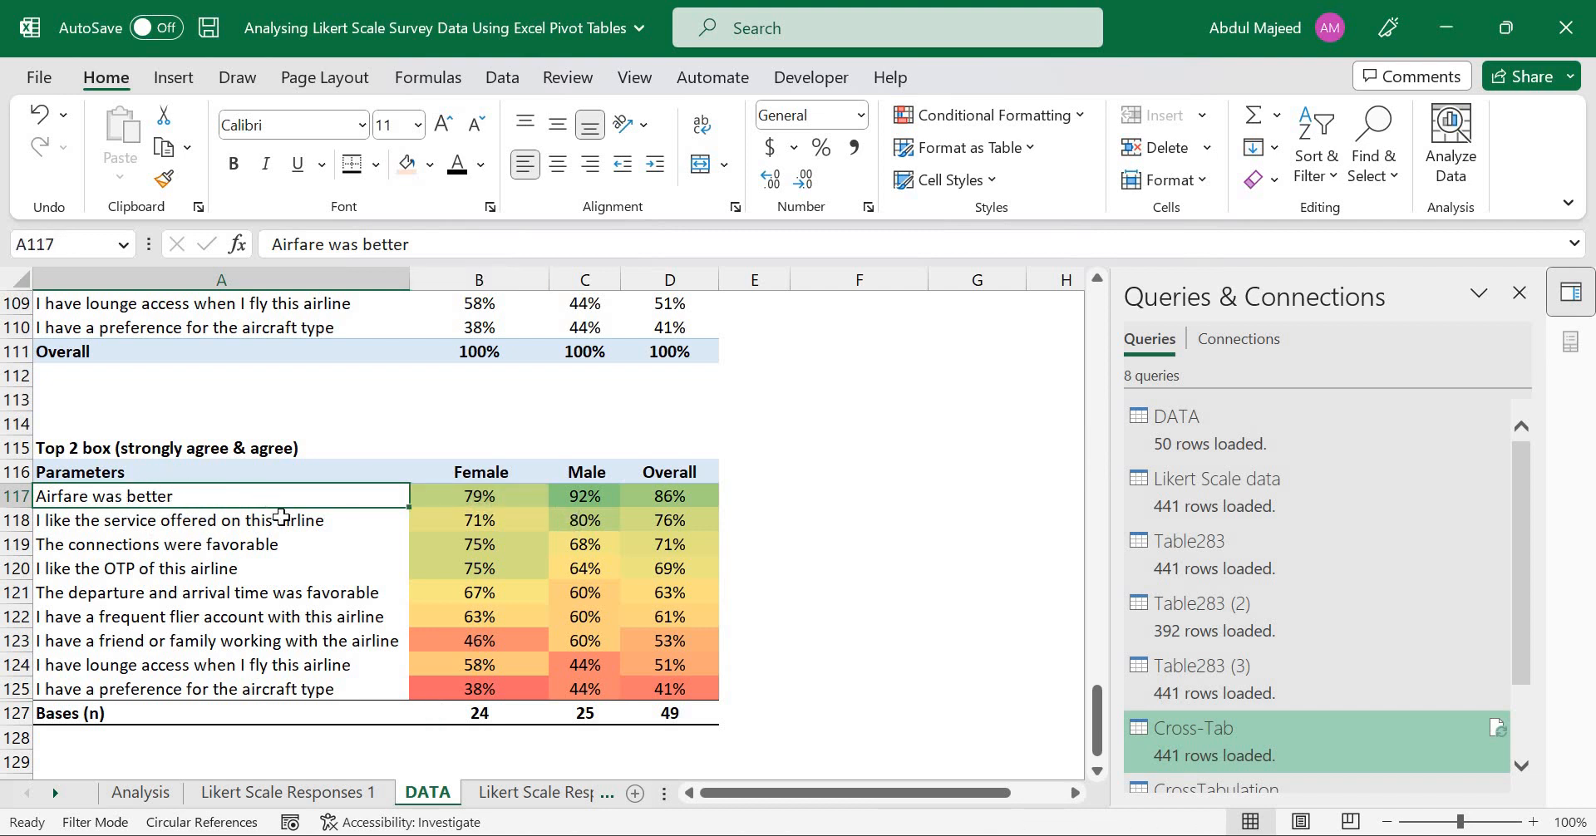
click(588, 503)
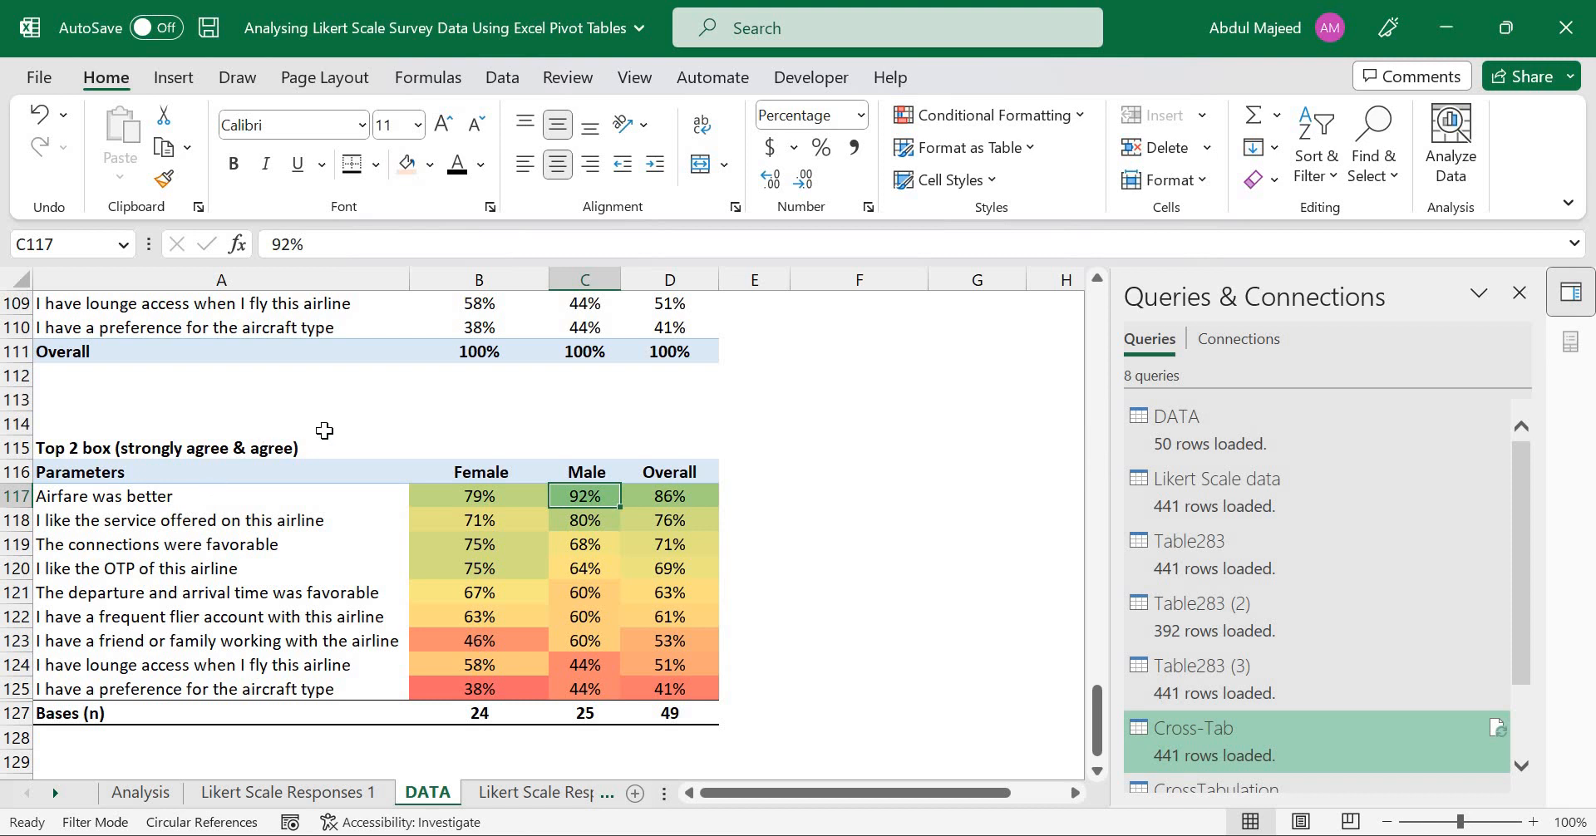
click(171, 446)
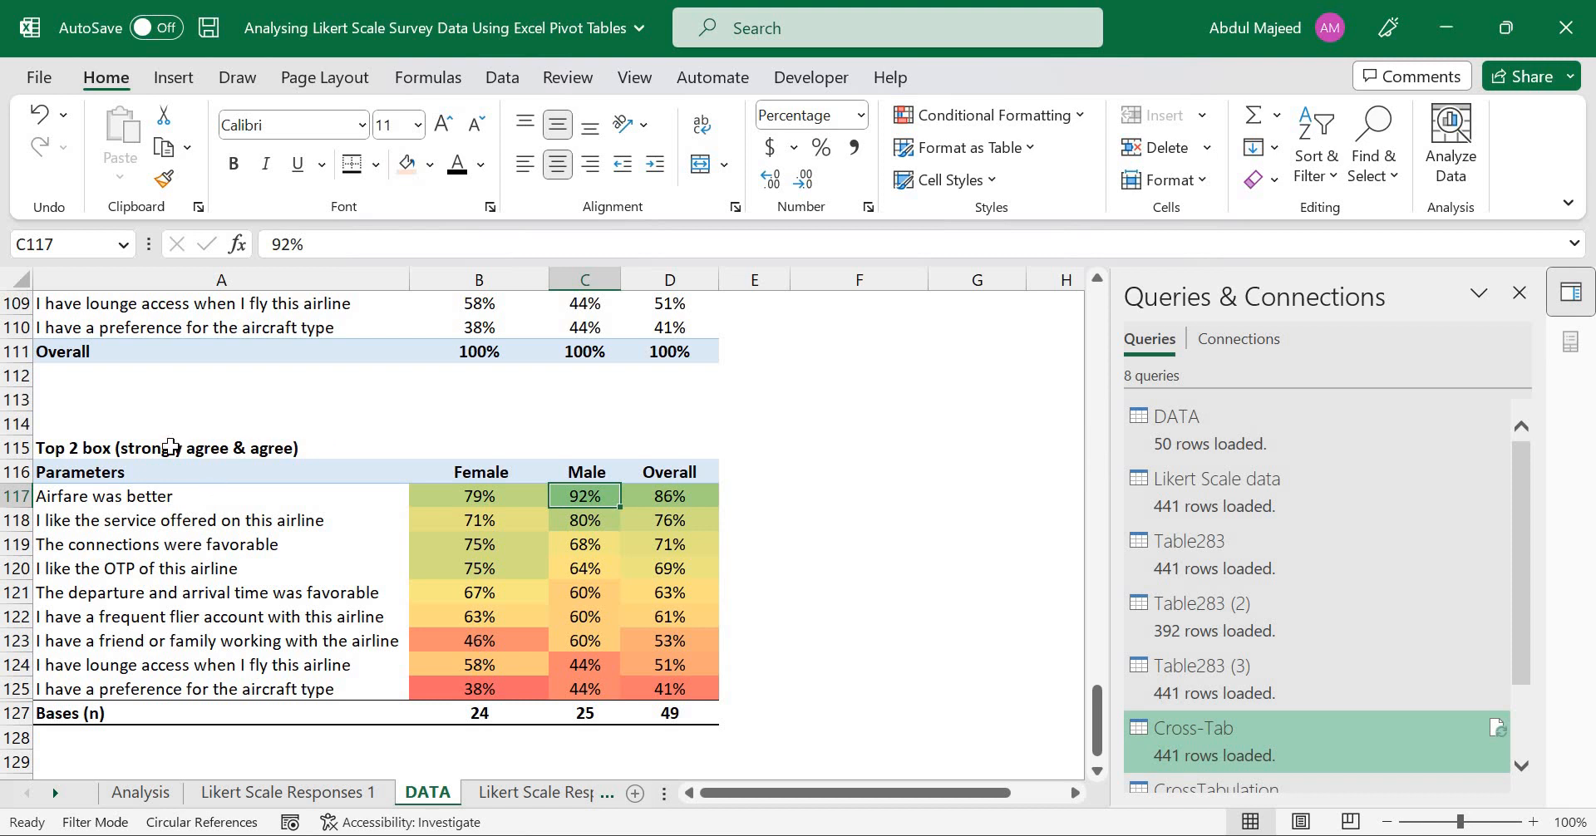
- Replace Gender with Location as the column field of the PivotTable above the color-scaled table
click(465, 497)
key(Up)
key(Up)
key(Up)
key(Up)
key(Up)
key(Up)
key(Up)
key(Up)
key(Up)
key(Up)
key(Up)
key(Up)
key(Up)
key(Up)
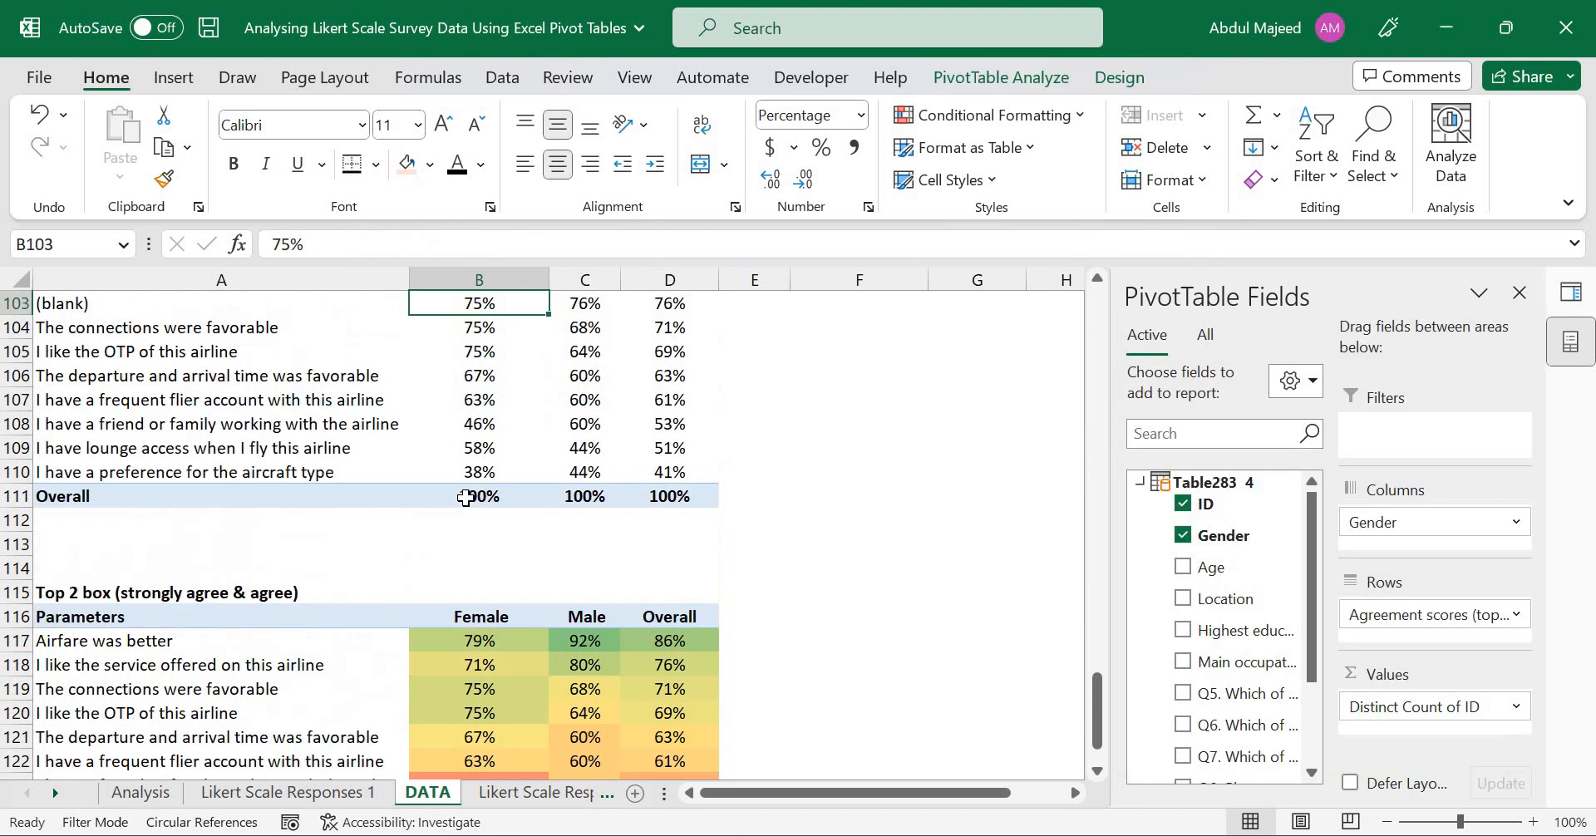
key(Up)
key(Up)
key(Up)
key(Up)
key(Up)
key(Up)
click(468, 472)
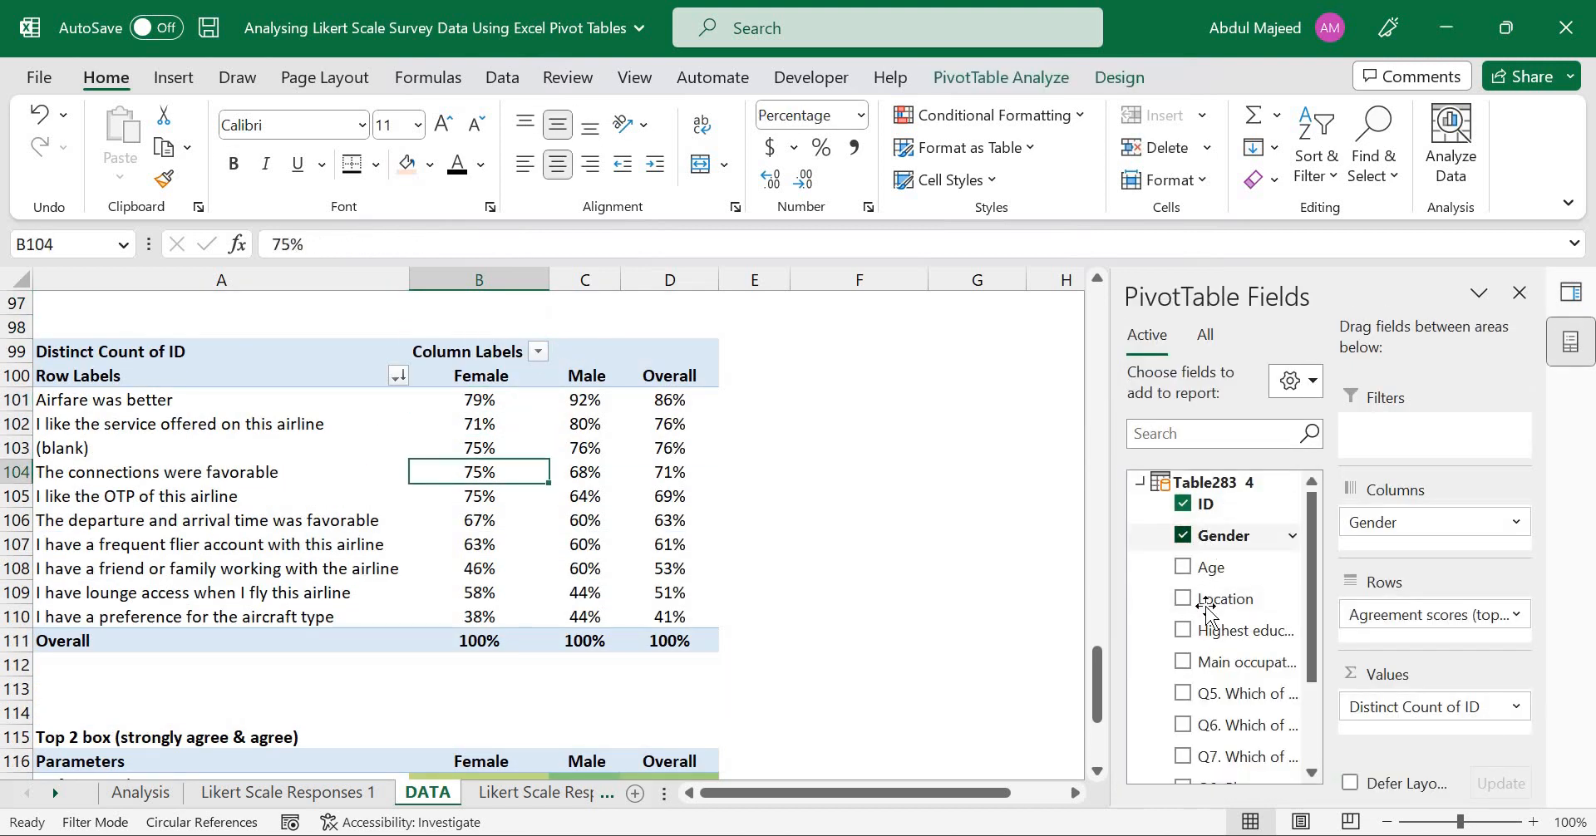
click(1183, 537)
drag(1208, 602, 1405, 542)
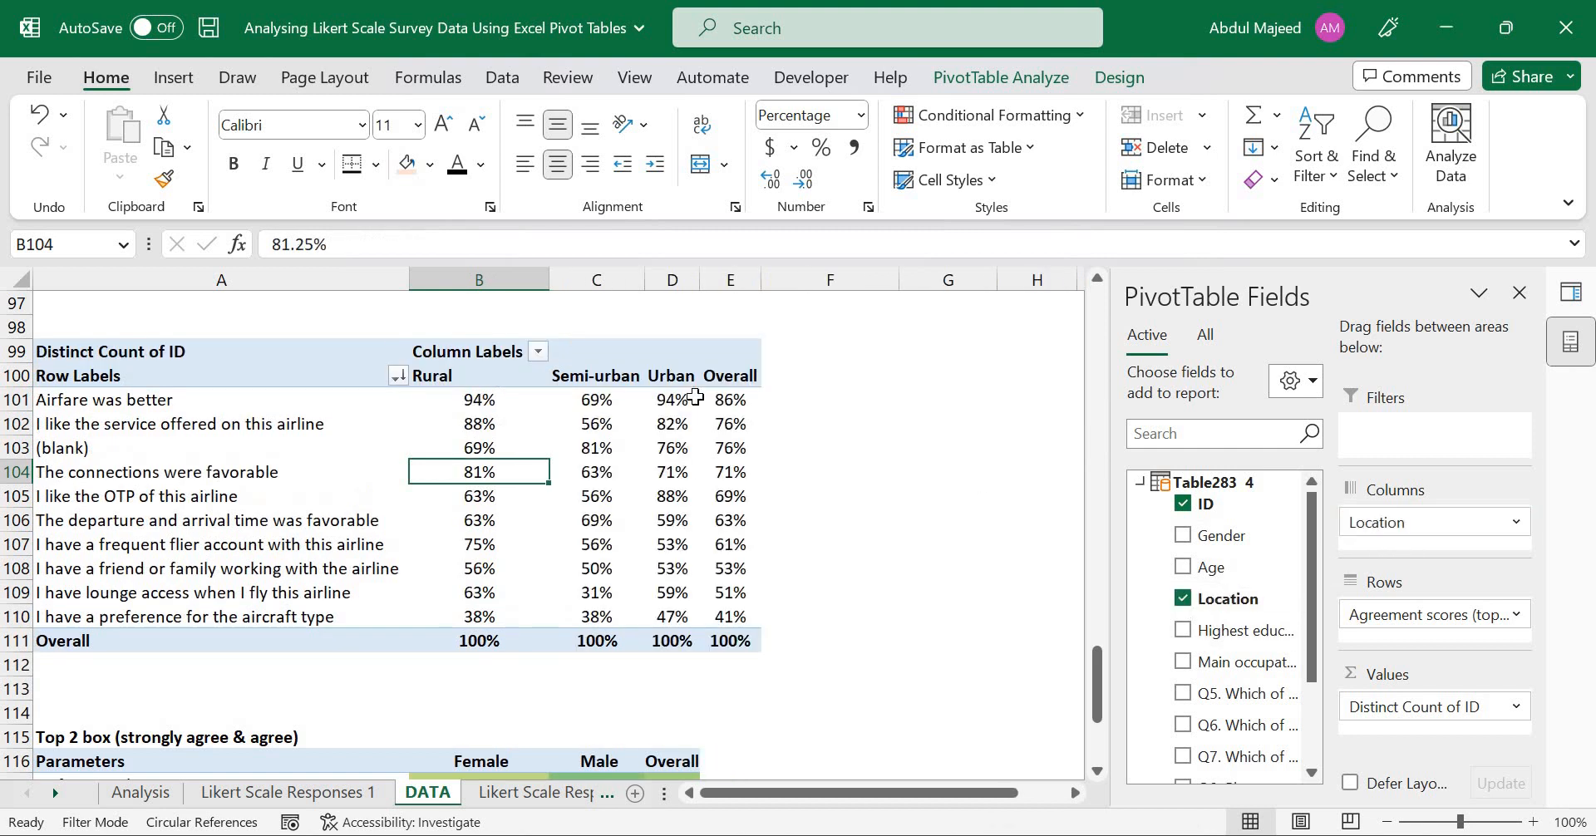
- Replace Location with Highest education as the PivotTable's column field
click(1183, 598)
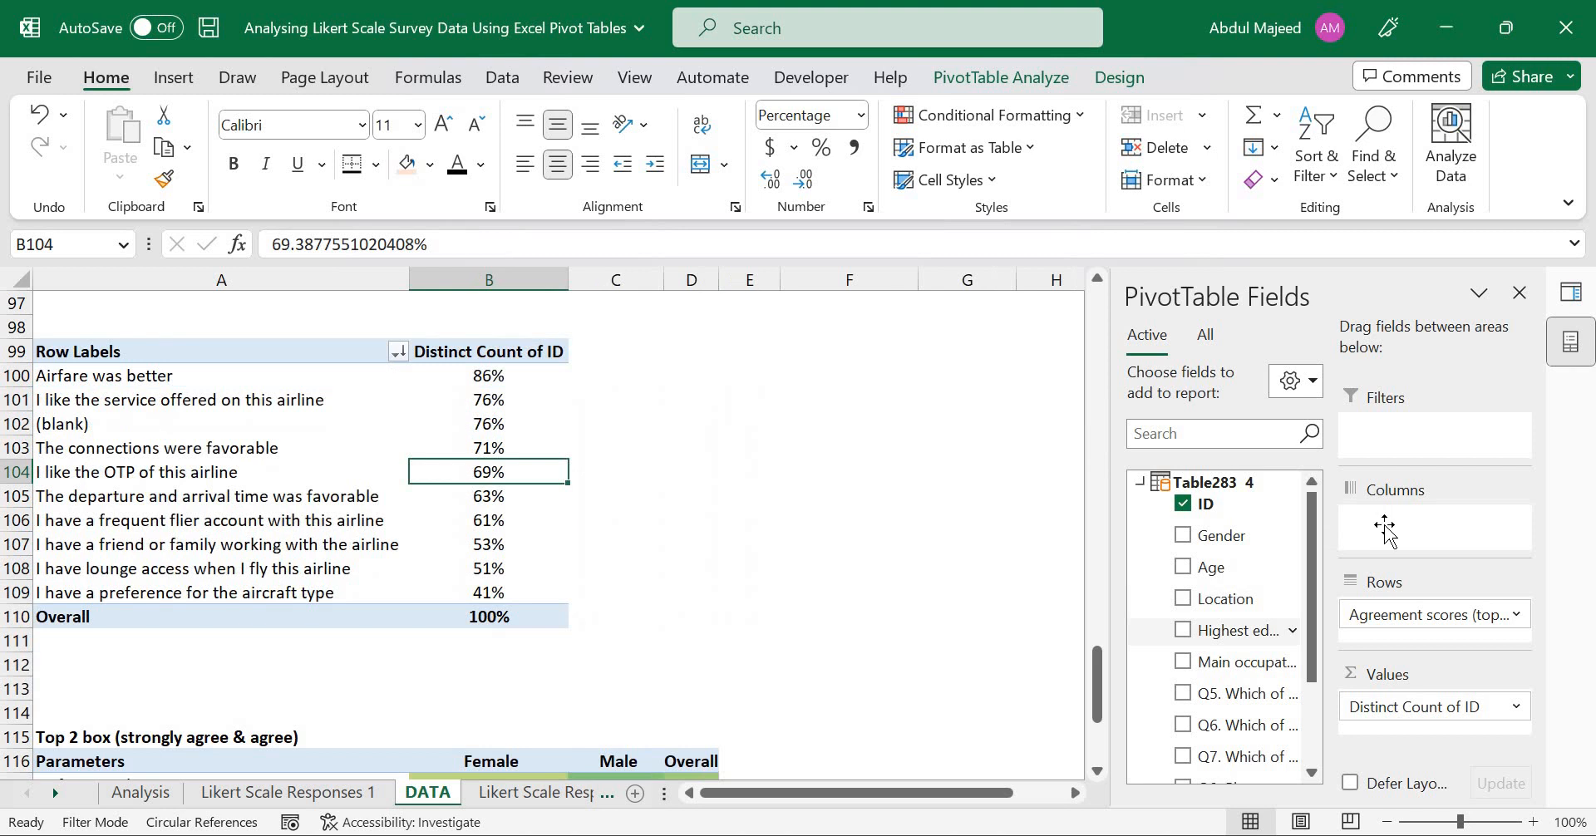
drag(1385, 528, 1385, 528)
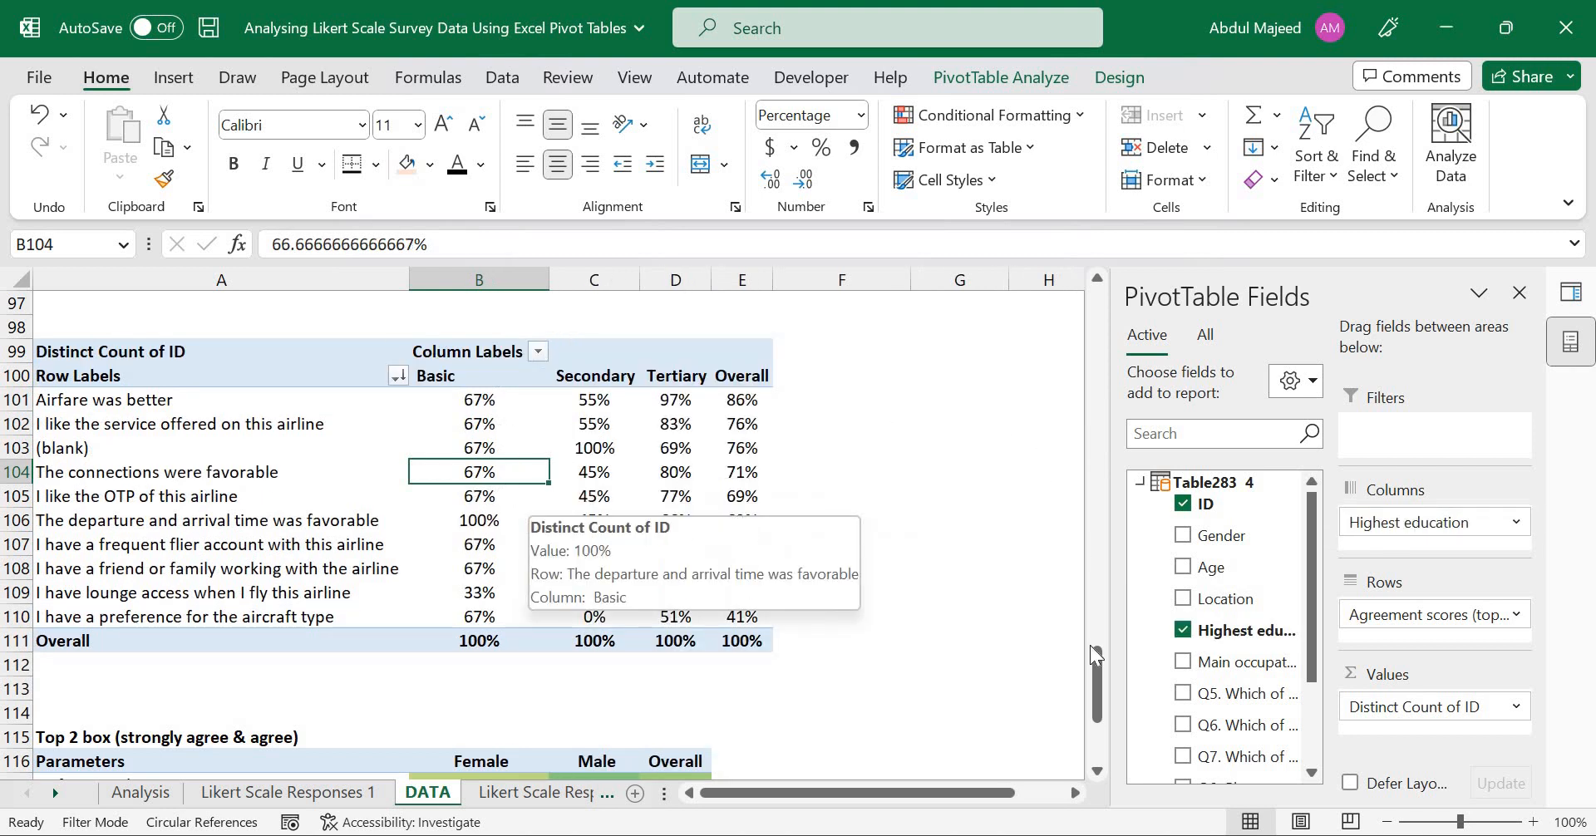
drag(1097, 690, 1098, 723)
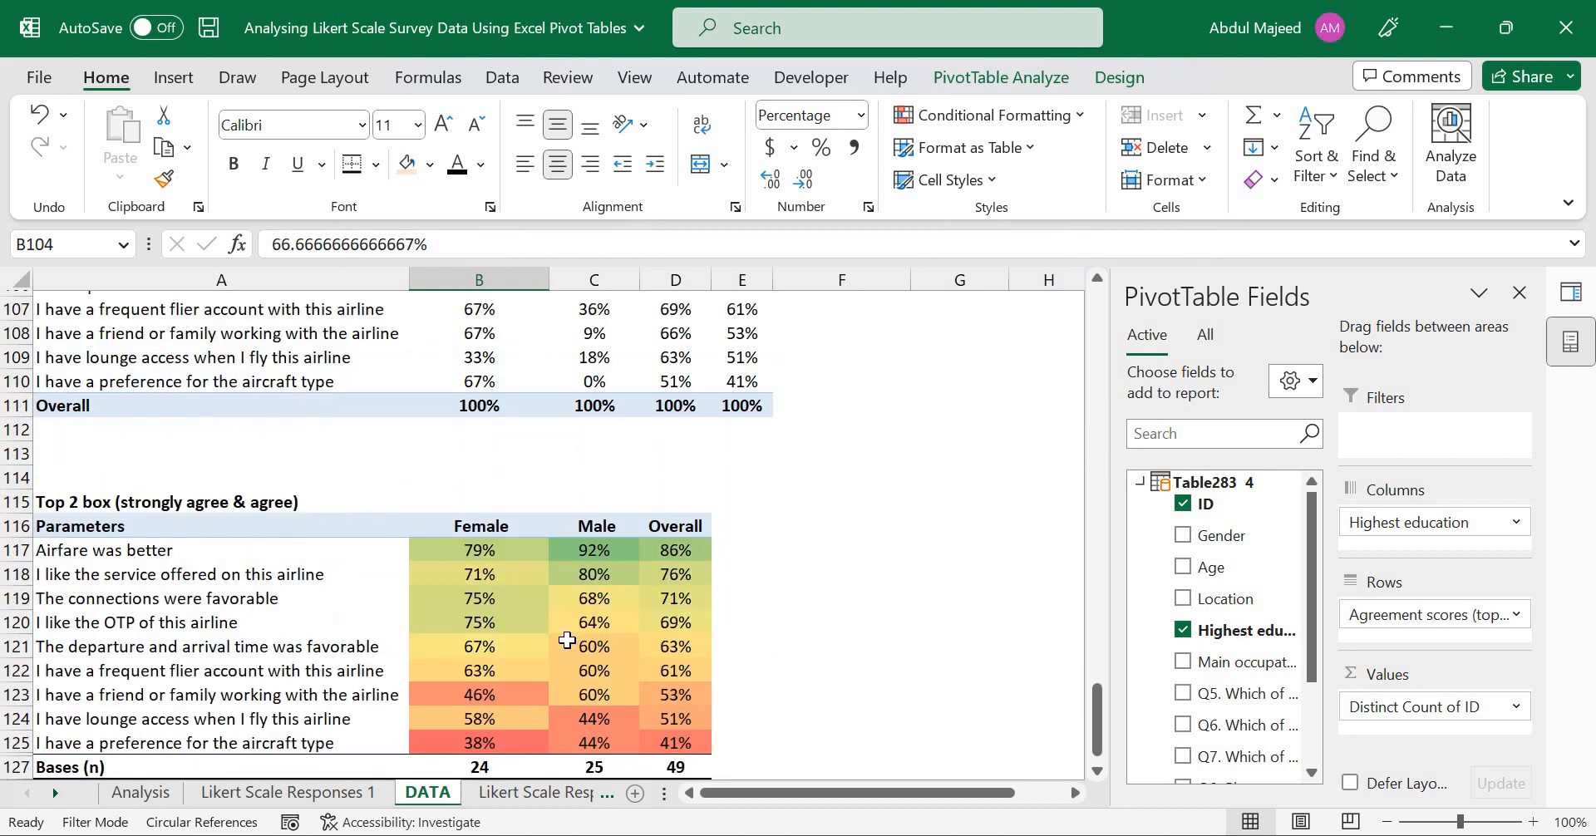